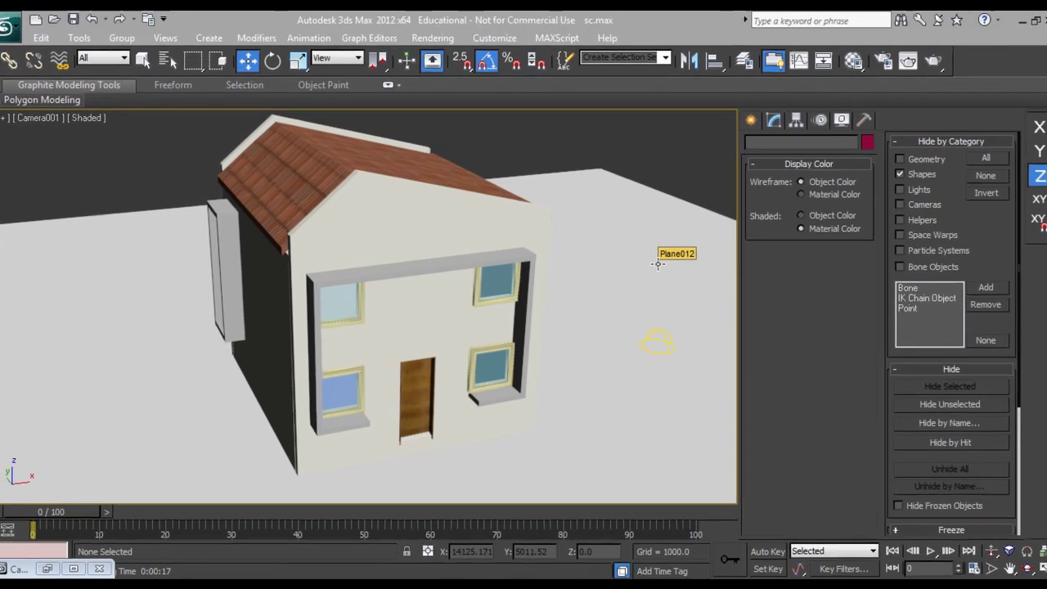
# Select the front wall, switch to perspective view and orbit around the house.
pyautogui.click(425, 253)
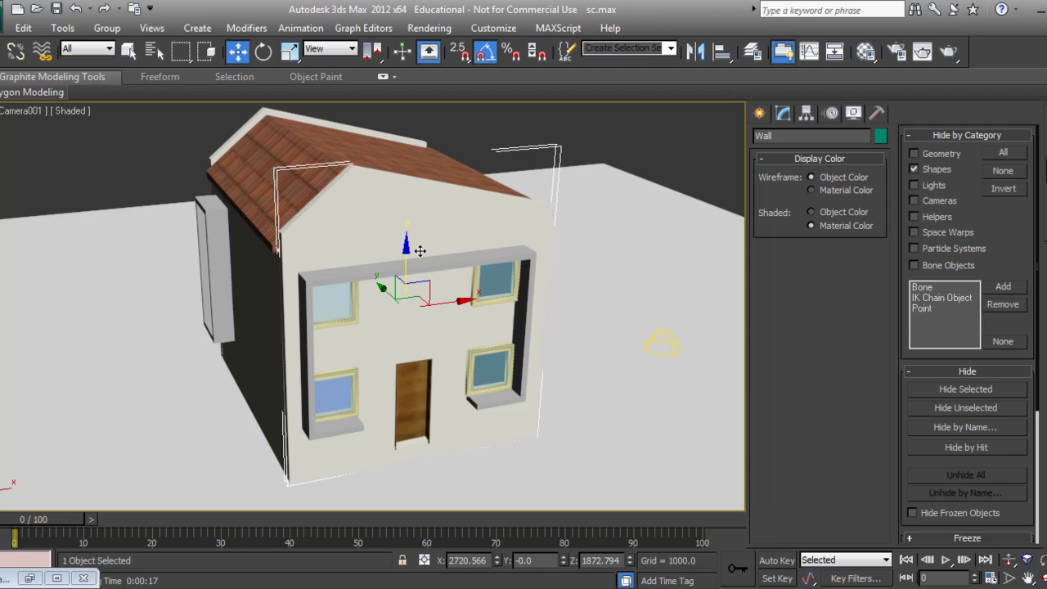
pyautogui.press('p')
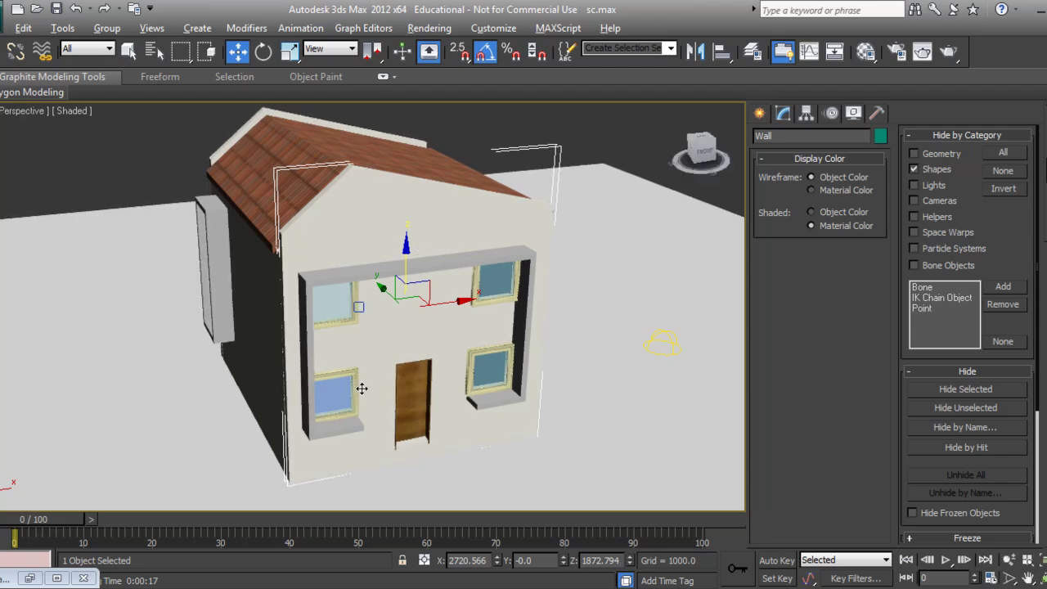
pyautogui.keyDown('alt'); pyautogui.moveTo(362, 389); pyautogui.dragTo(391, 358, button='middle'); pyautogui.keyUp('alt')
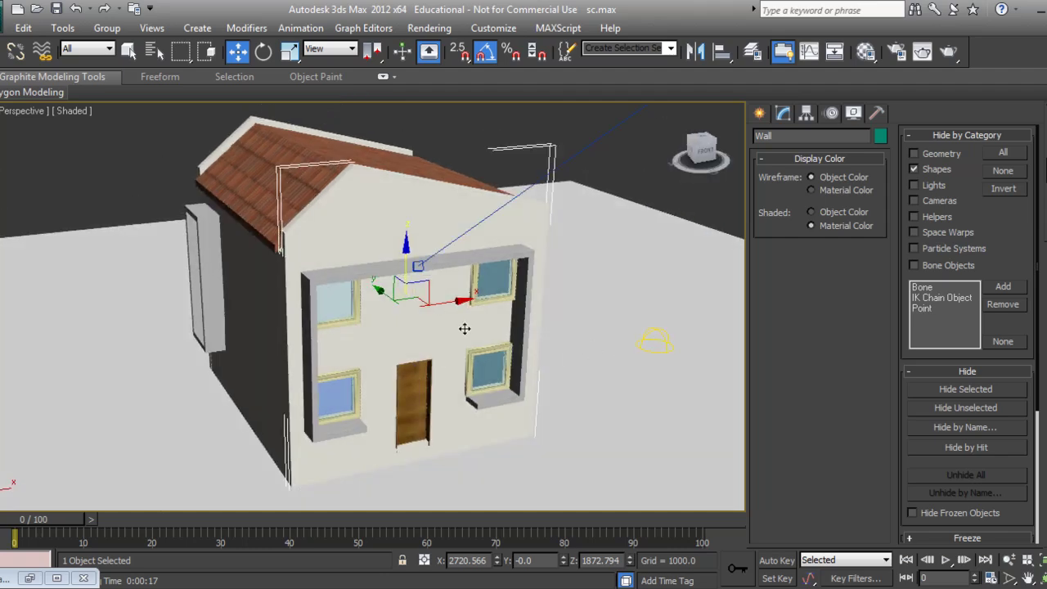
pyautogui.scroll(-3, 464, 329)
pyautogui.keyDown('alt'); pyautogui.moveTo(464, 328); pyautogui.dragTo(463, 351, button='middle'); pyautogui.keyUp('alt')
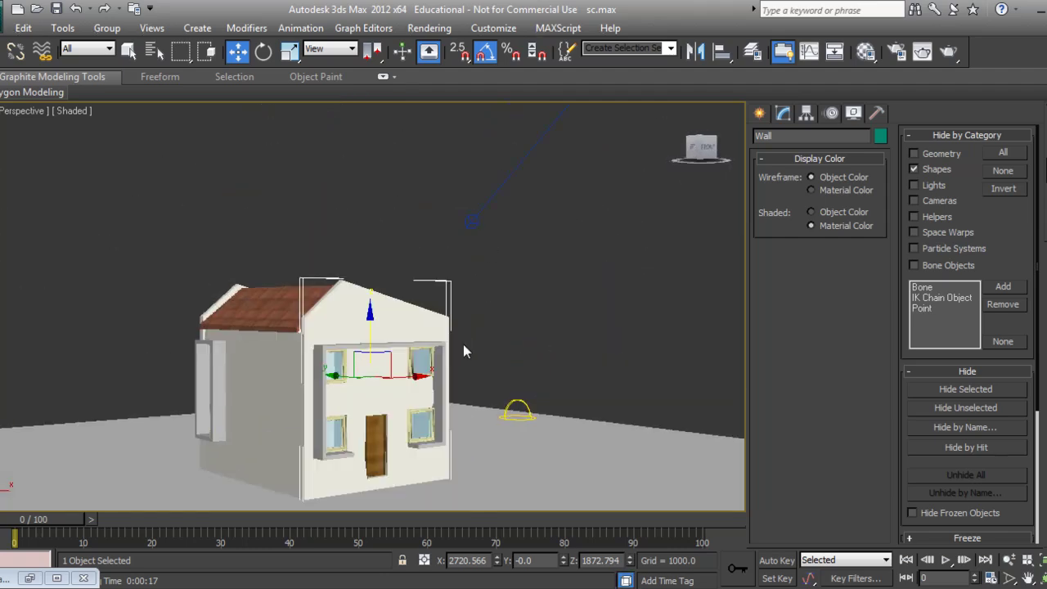
pyautogui.scroll(-3, 463, 352)
pyautogui.click(479, 172)
pyautogui.keyDown('alt'); pyautogui.moveTo(479, 172); pyautogui.dragTo(520, 318, button='middle'); pyautogui.keyUp('alt')
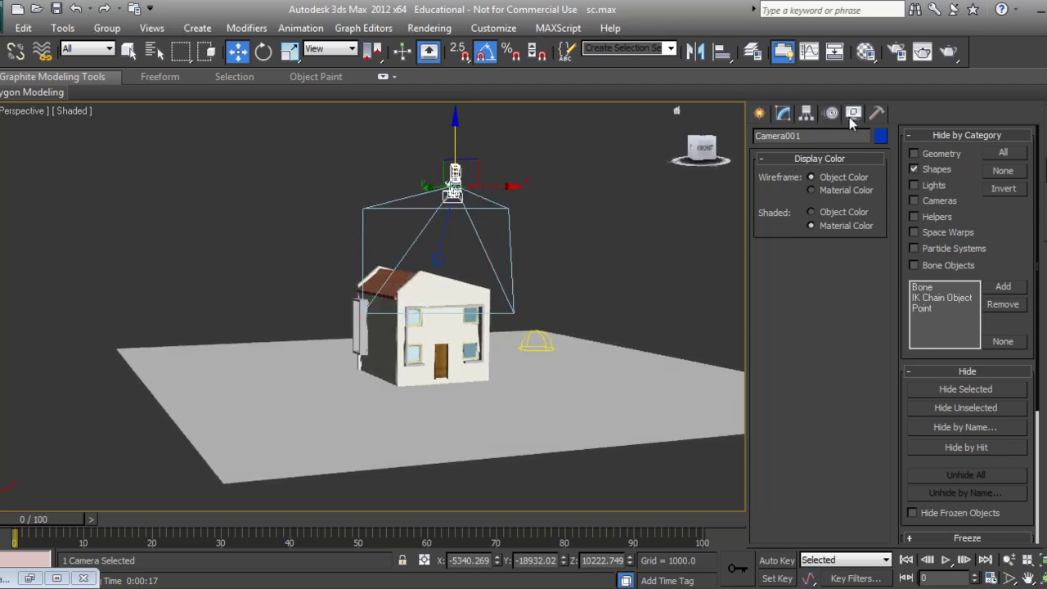
# Toggle the shape and mesh visibility, then render the camera view of the house.
pyautogui.click(921, 169)
pyautogui.click(920, 153)
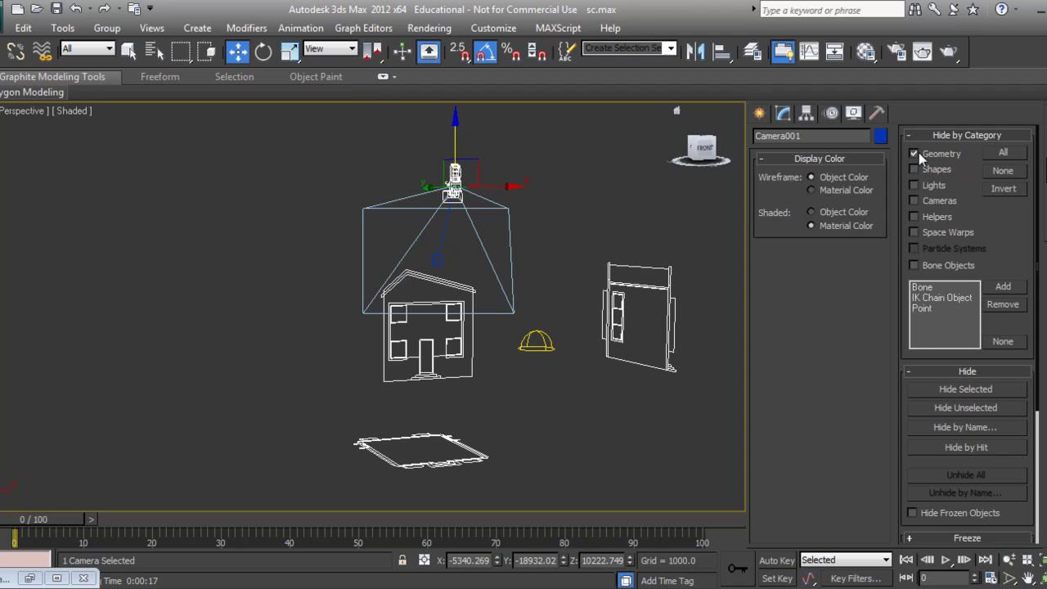
pyautogui.click(919, 153)
pyautogui.click(915, 167)
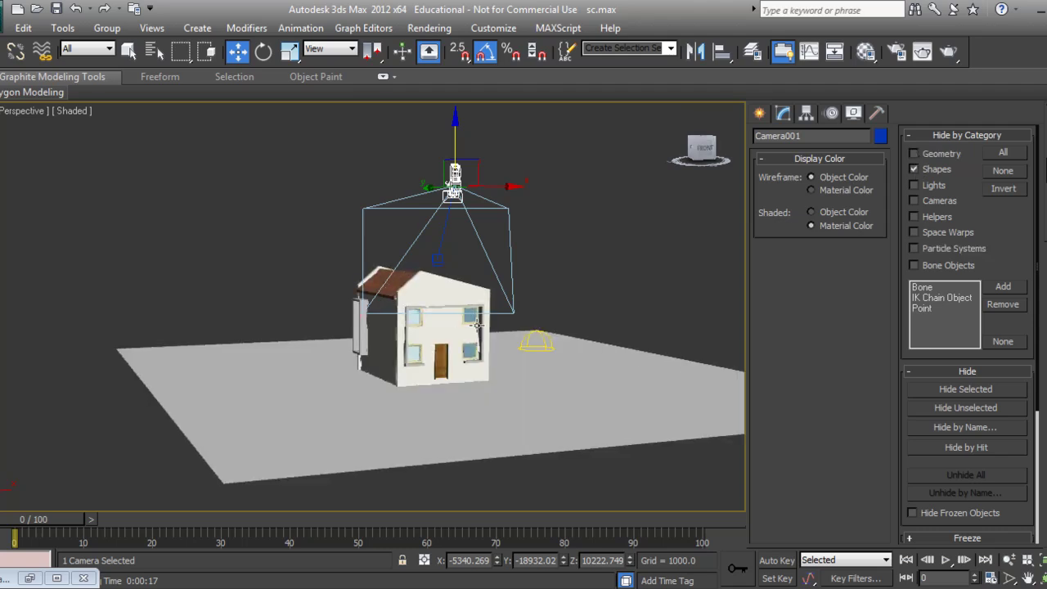
pyautogui.press('c')
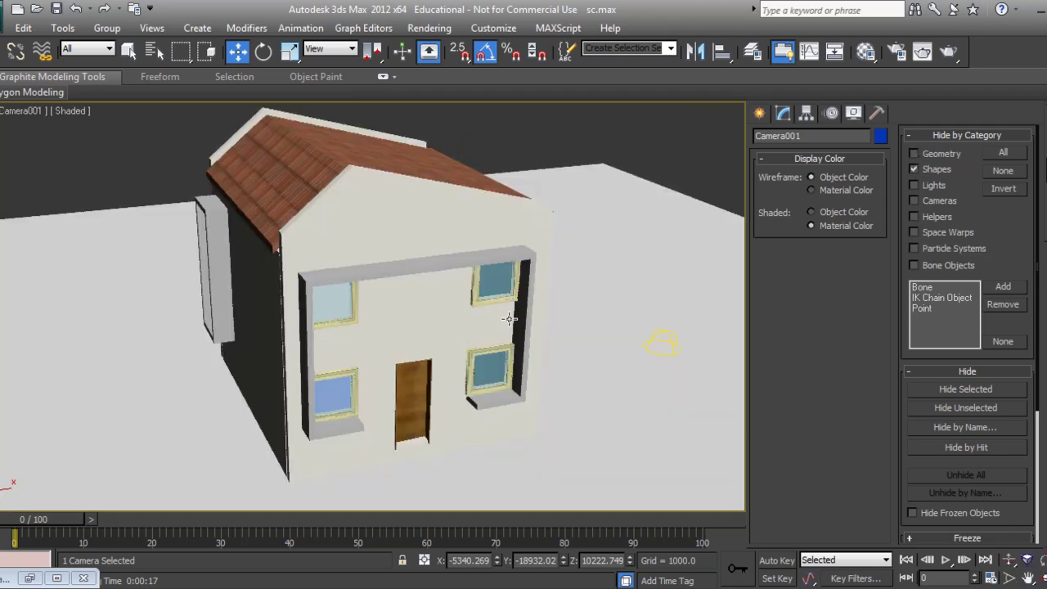
pyautogui.click(922, 55)
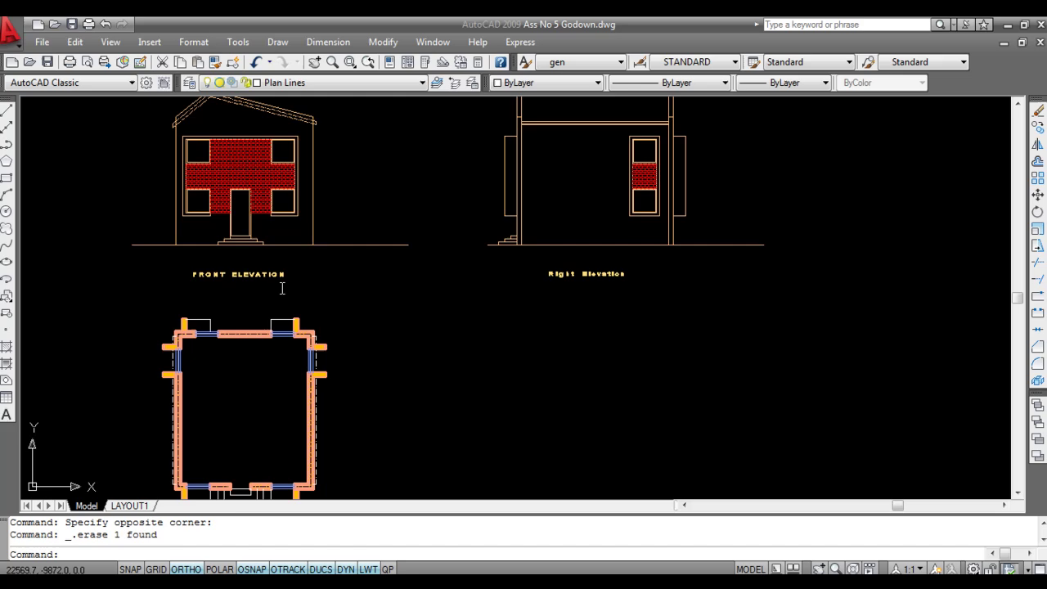
# In AutoCAD, frame the front elevation, brick hatch and ground floor plan.
pyautogui.moveTo(292, 282); pyautogui.dragTo(339, 311, button='middle')
pyautogui.scroll(3, 341, 236)
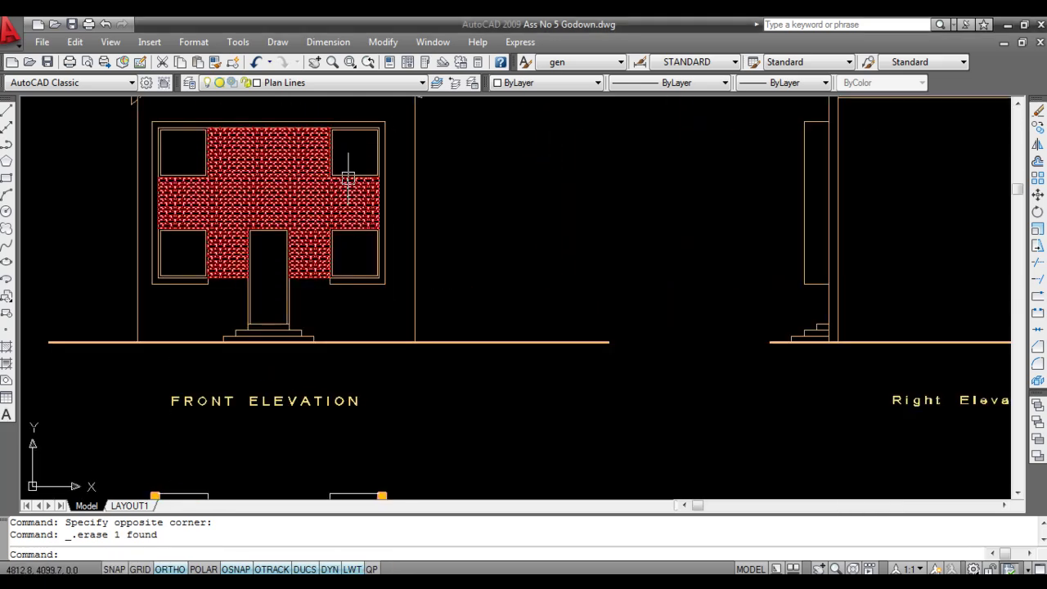
pyautogui.moveTo(346, 168); pyautogui.dragTo(417, 260, button='middle')
pyautogui.click(363, 308)
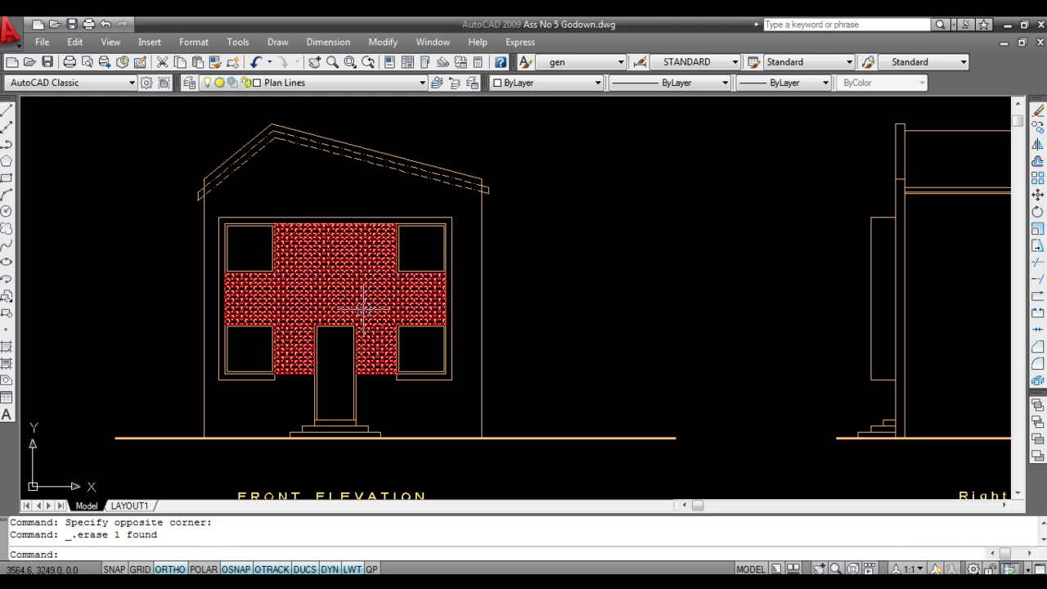
pyautogui.scroll(-3, 278, 319)
pyautogui.scroll(1, 336, 229)
pyautogui.scroll(-1, 346, 275)
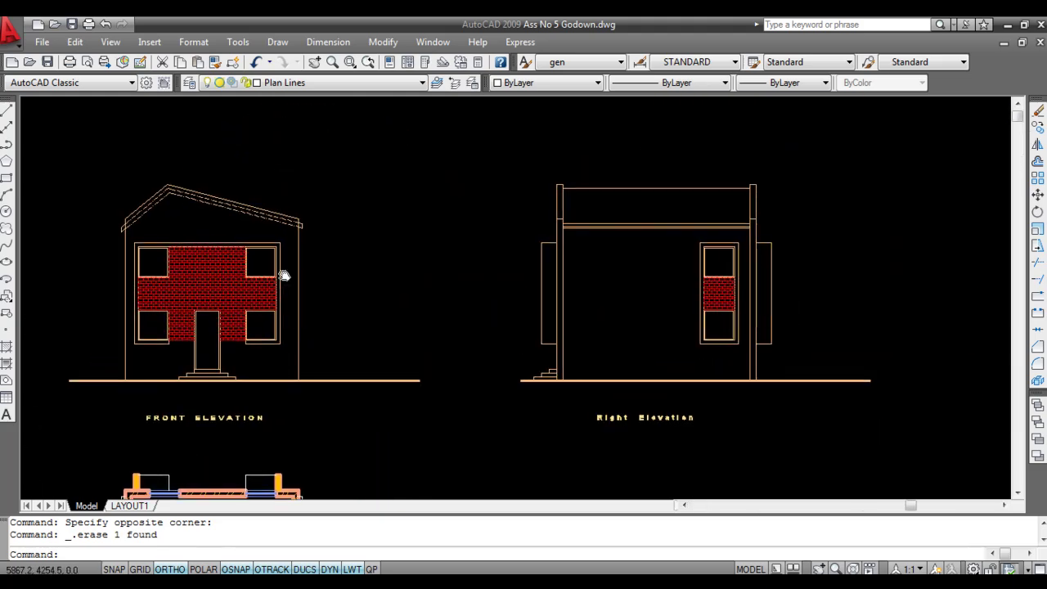
pyautogui.scroll(1, 346, 276)
pyautogui.scroll(2, 428, 338)
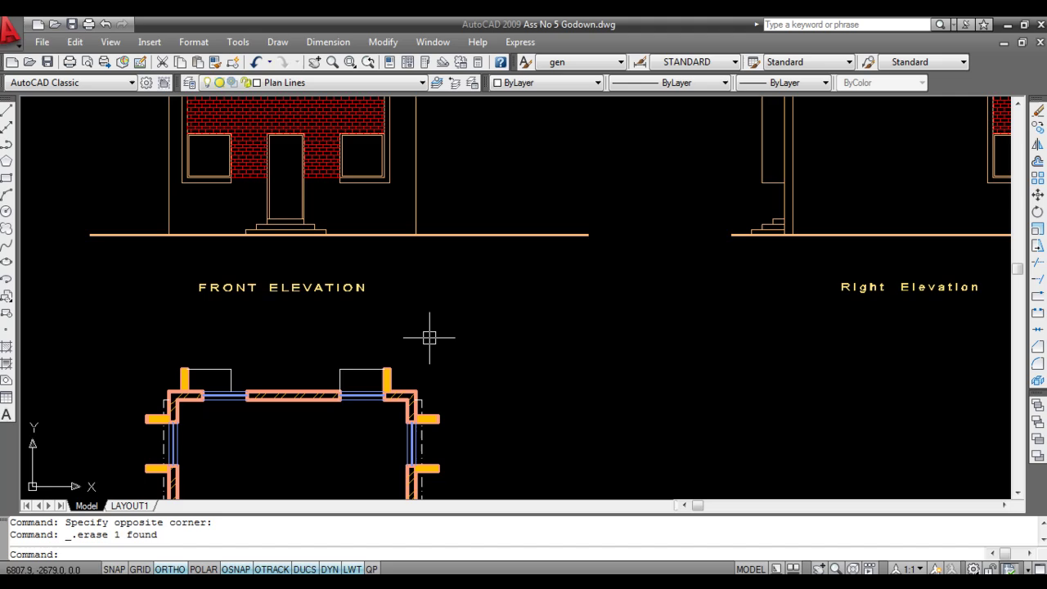
pyautogui.scroll(-2, 456, 290)
pyautogui.moveTo(456, 289); pyautogui.dragTo(445, 281, button='middle')
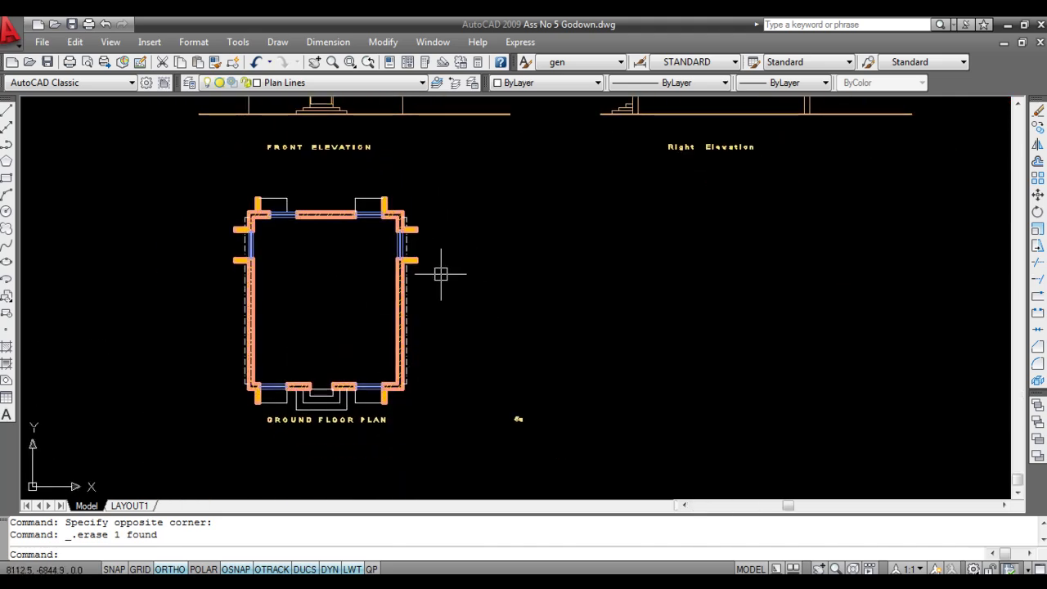
pyautogui.moveTo(469, 200); pyautogui.dragTo(447, 226, button='middle')
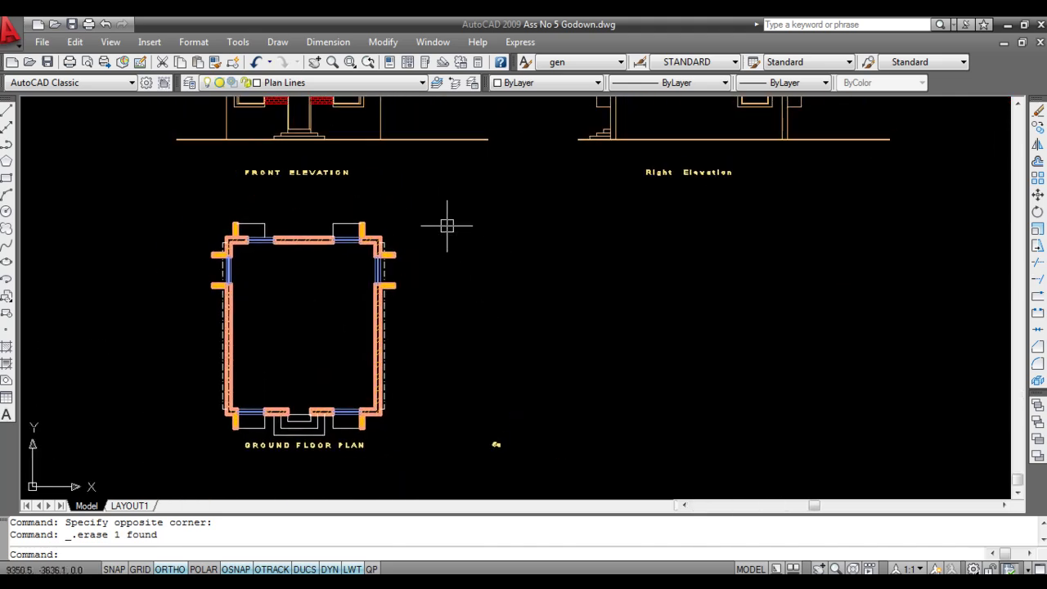
# Erase the stray 6a note and the FRONT ELEVATION title.
pyautogui.click(532, 463)
pyautogui.click(473, 423)
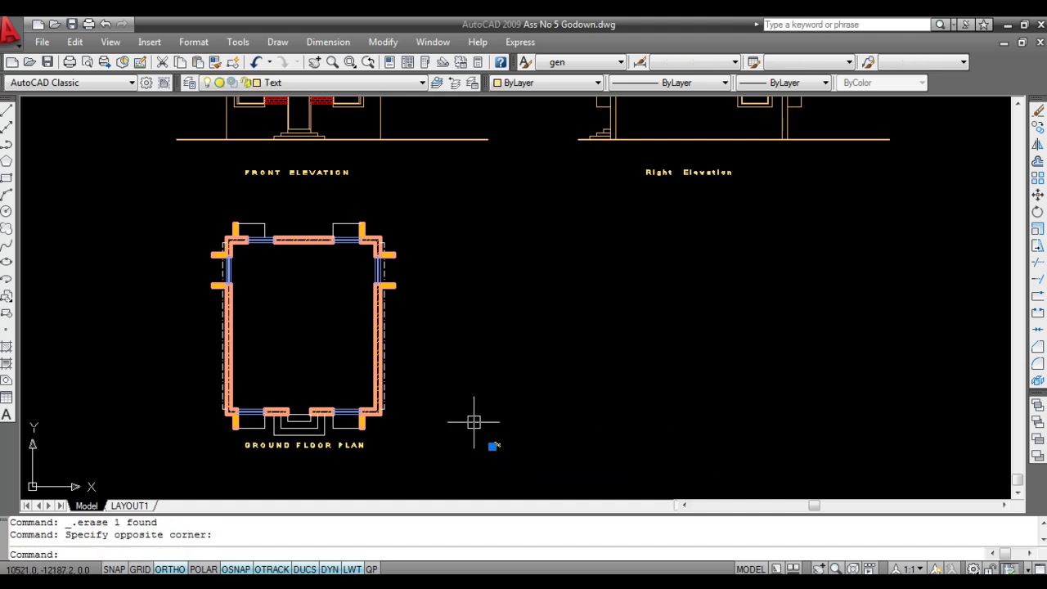
pyautogui.press('Delete')
pyautogui.moveTo(408, 227); pyautogui.dragTo(407, 300, button='middle')
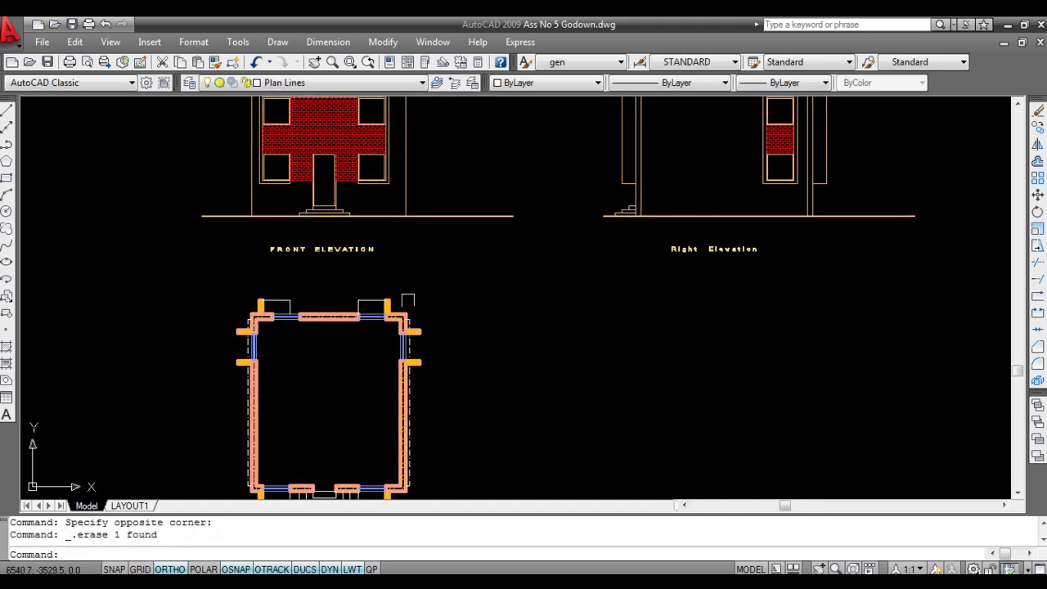
pyautogui.click(382, 286)
pyautogui.click(227, 237)
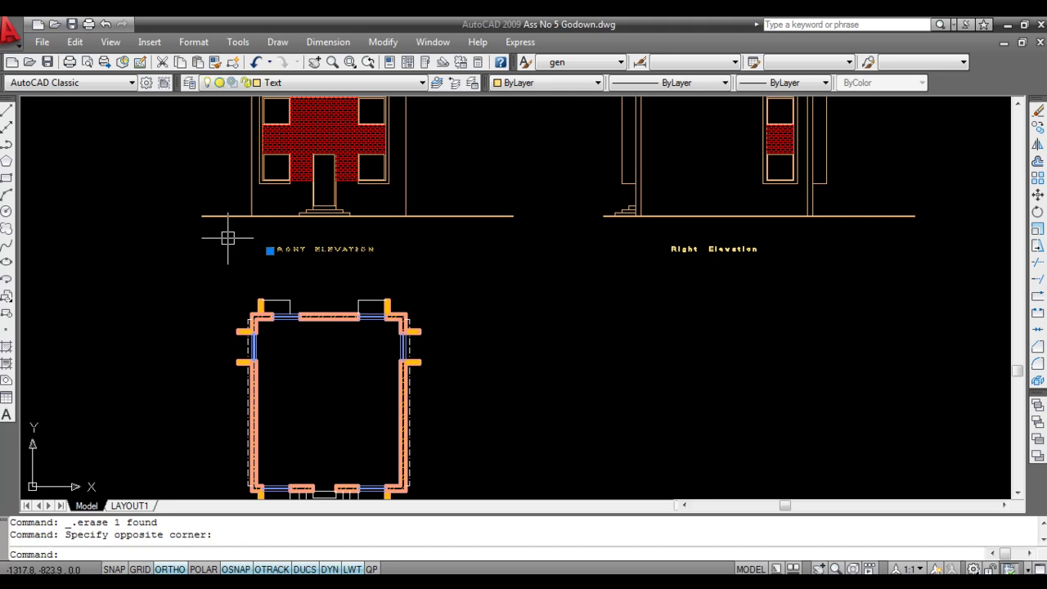
pyautogui.press('Delete')
# Select the Right Elevation and GROUND FLOOR PLAN titles for removal.
pyautogui.click(781, 320)
pyautogui.click(672, 262)
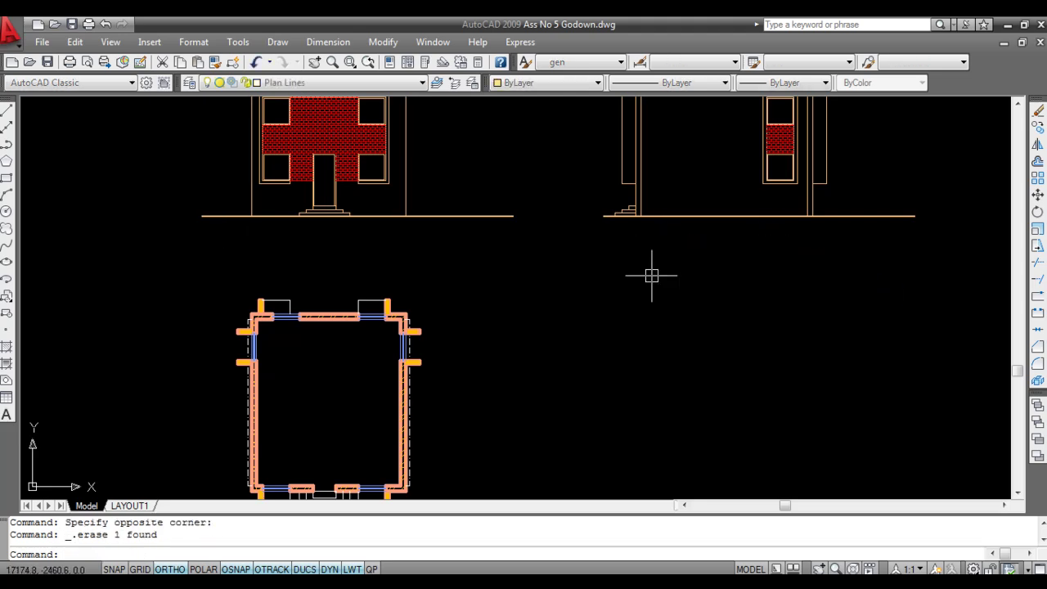
pyautogui.moveTo(541, 389); pyautogui.dragTo(570, 262, button='middle')
pyautogui.click(524, 475)
pyautogui.click(311, 386)
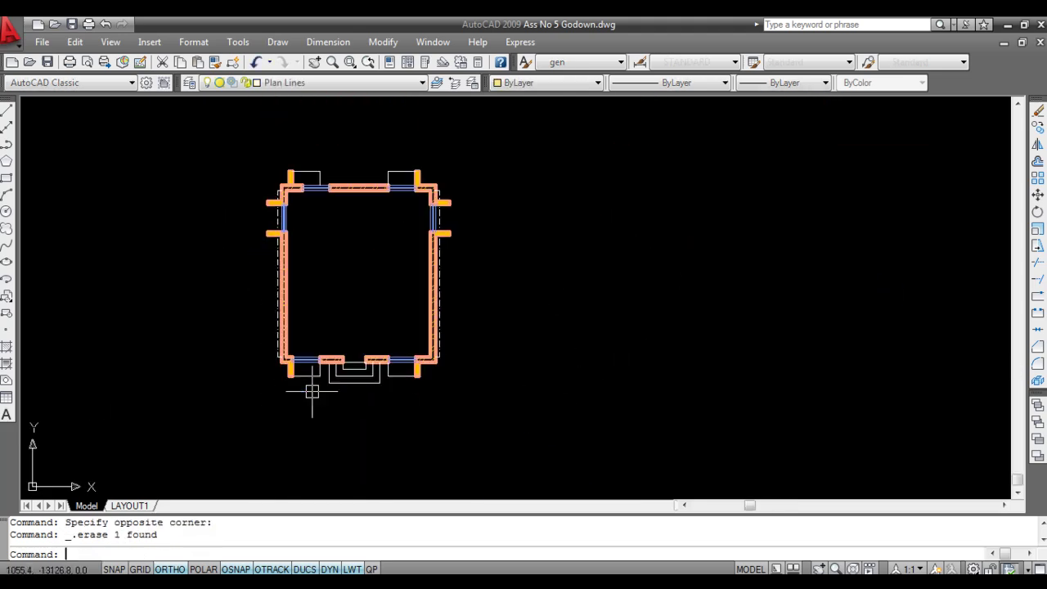
pyautogui.moveTo(396, 268); pyautogui.dragTo(373, 429, button='middle')
pyautogui.scroll(4, 421, 339)
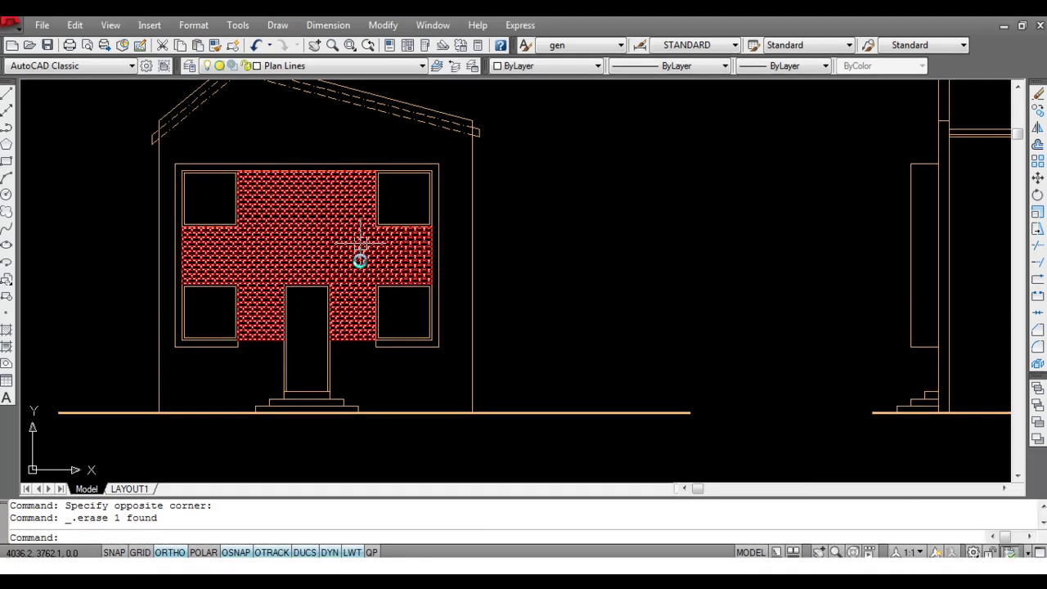
# Delete the red brick hatch using its right-click menu.
pyautogui.click(360, 243)
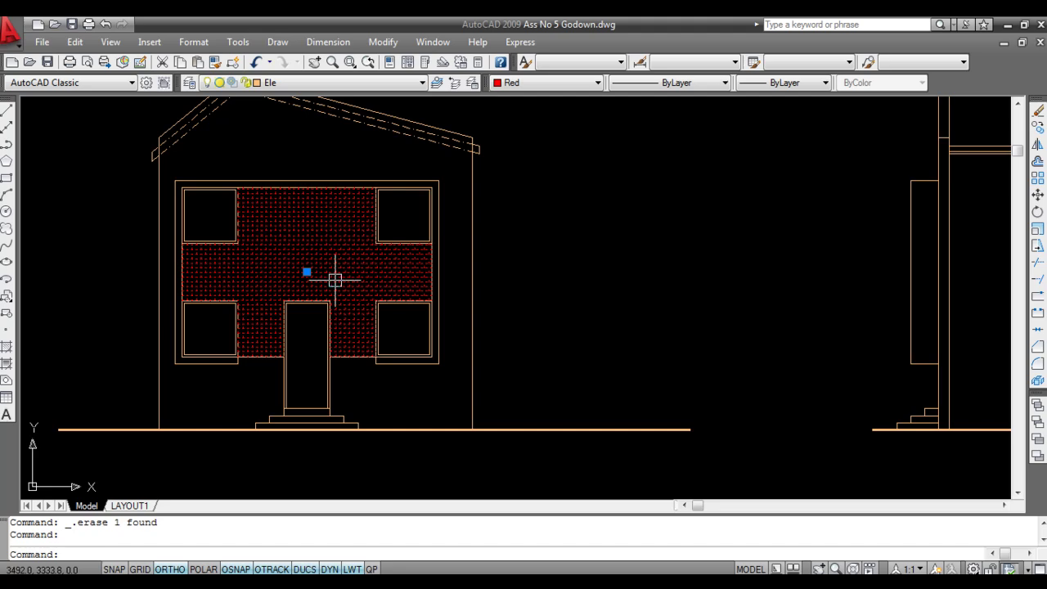
pyautogui.rightClick(350, 292)
pyautogui.click(402, 322)
pyautogui.moveTo(369, 187); pyautogui.dragTo(421, 304, button='middle')
pyautogui.scroll(2, 357, 280)
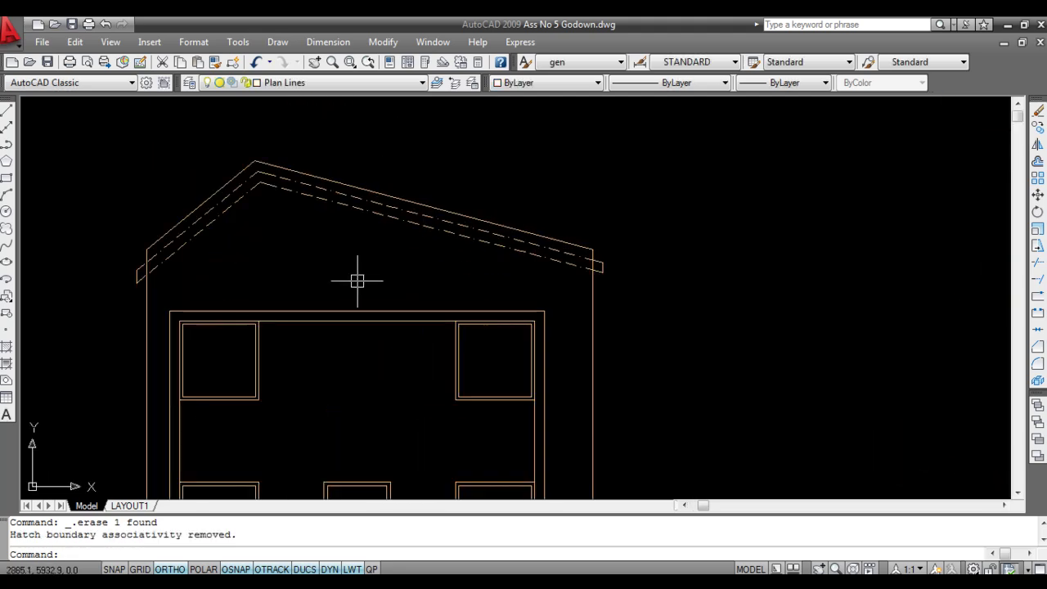
pyautogui.scroll(2, 348, 282)
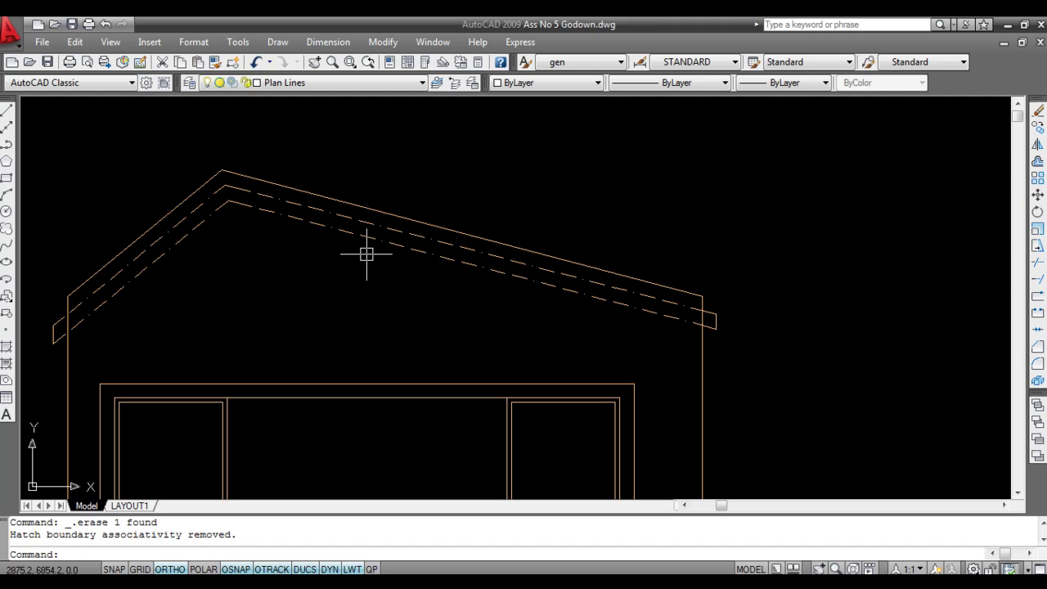
# Set the left and right dashed roof lines to ByLayer linetype.
pyautogui.click(226, 262)
pyautogui.click(178, 215)
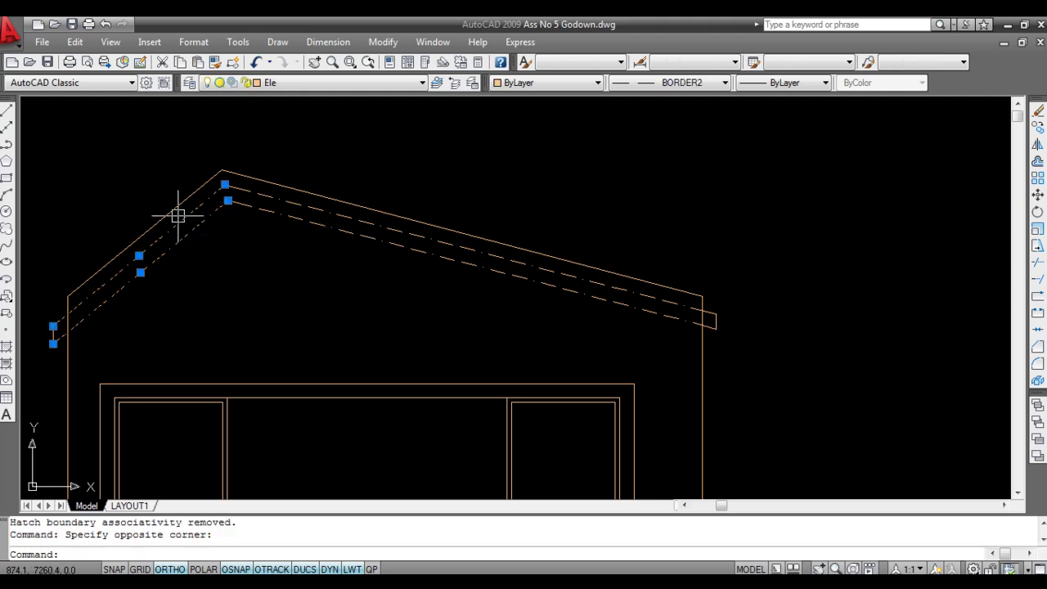
pyautogui.click(308, 244)
pyautogui.click(283, 200)
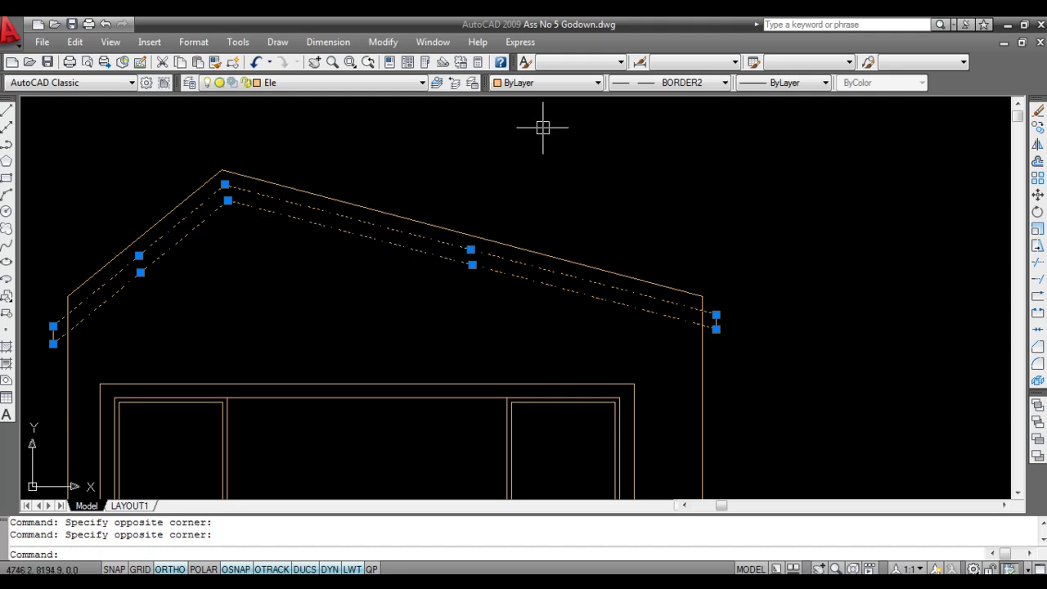
pyautogui.click(643, 84)
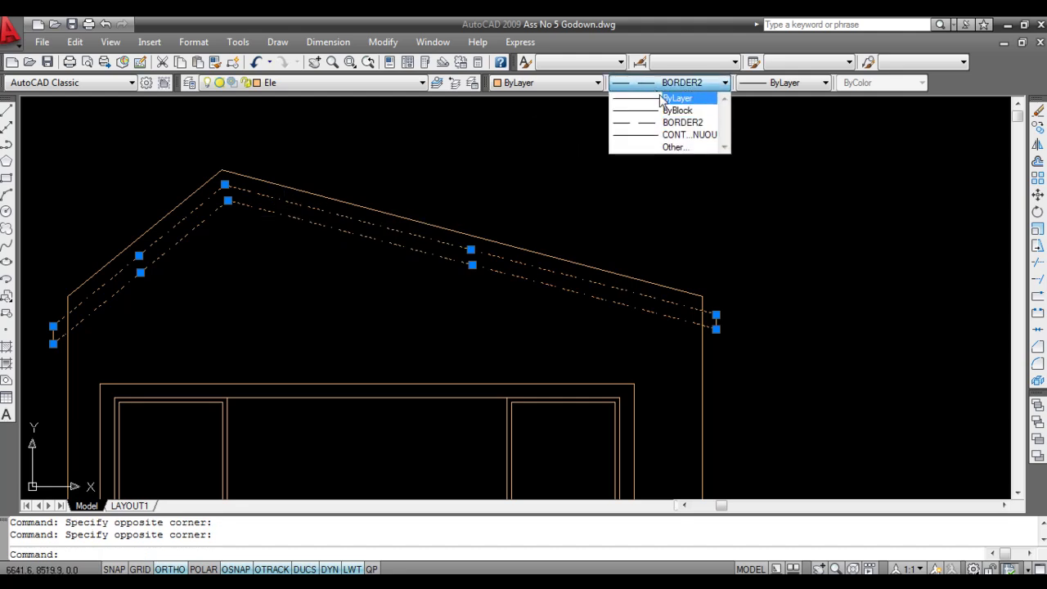
pyautogui.click(676, 98)
pyautogui.press('Escape')
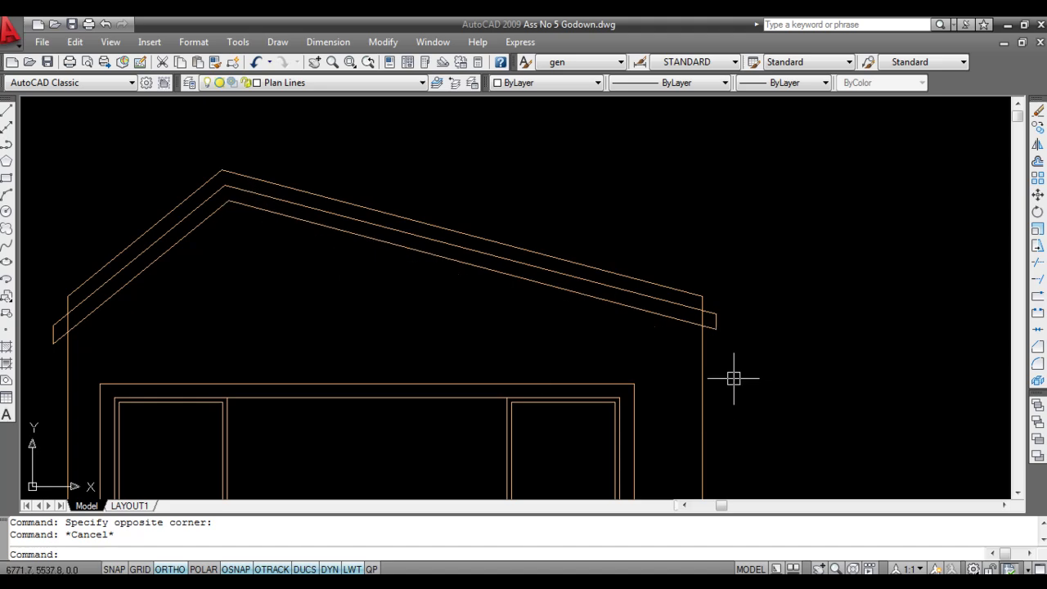
# Delete the red brick hatch in the godown opening, then show the floor plan.
pyautogui.moveTo(734, 374); pyautogui.dragTo(617, 386, button='middle')
pyautogui.scroll(-4, 617, 385)
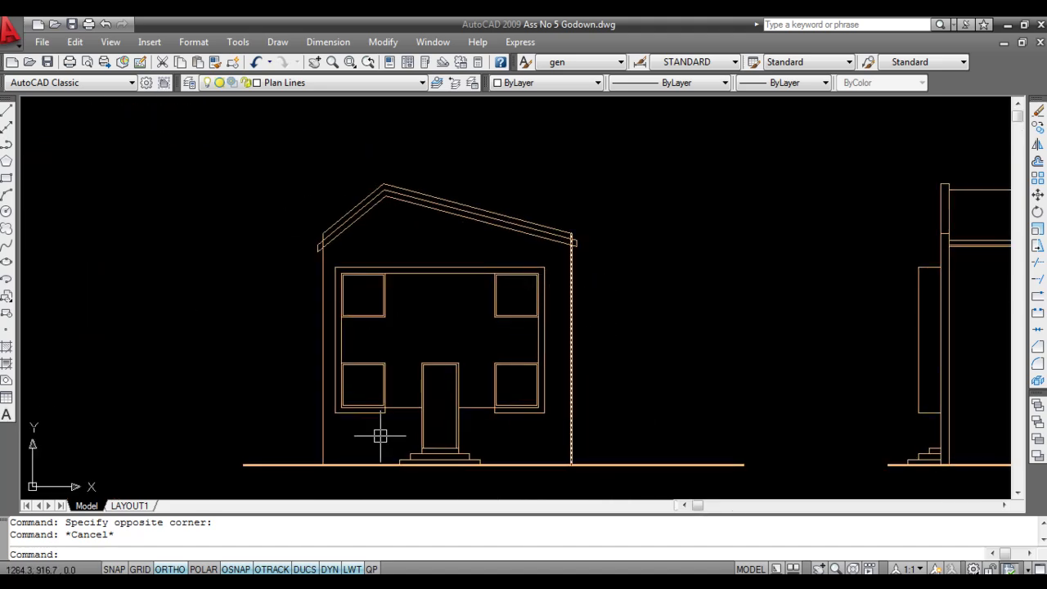
pyautogui.moveTo(617, 396); pyautogui.dragTo(346, 318, button='middle')
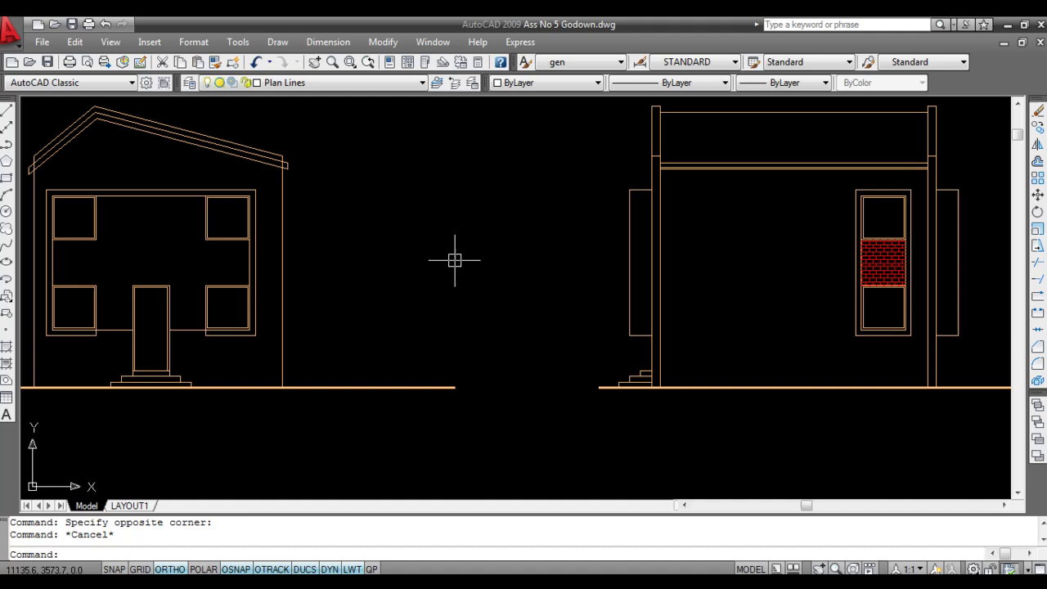
pyautogui.moveTo(455, 256); pyautogui.dragTo(304, 297, button='middle')
pyautogui.moveTo(502, 281); pyautogui.dragTo(426, 273, button='middle')
pyautogui.moveTo(566, 320); pyautogui.dragTo(544, 311, button='middle')
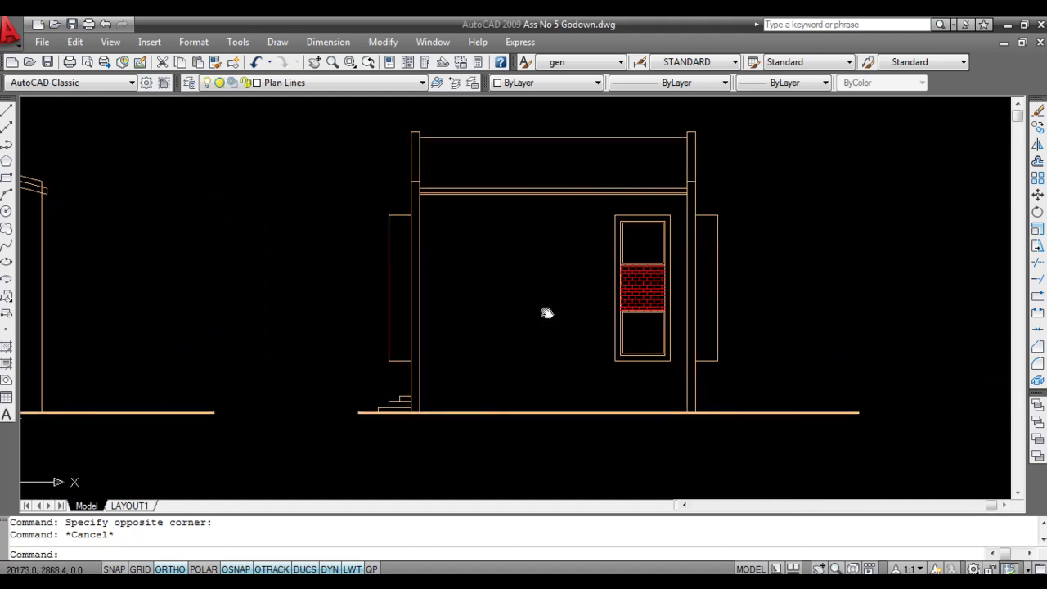
pyautogui.click(646, 291)
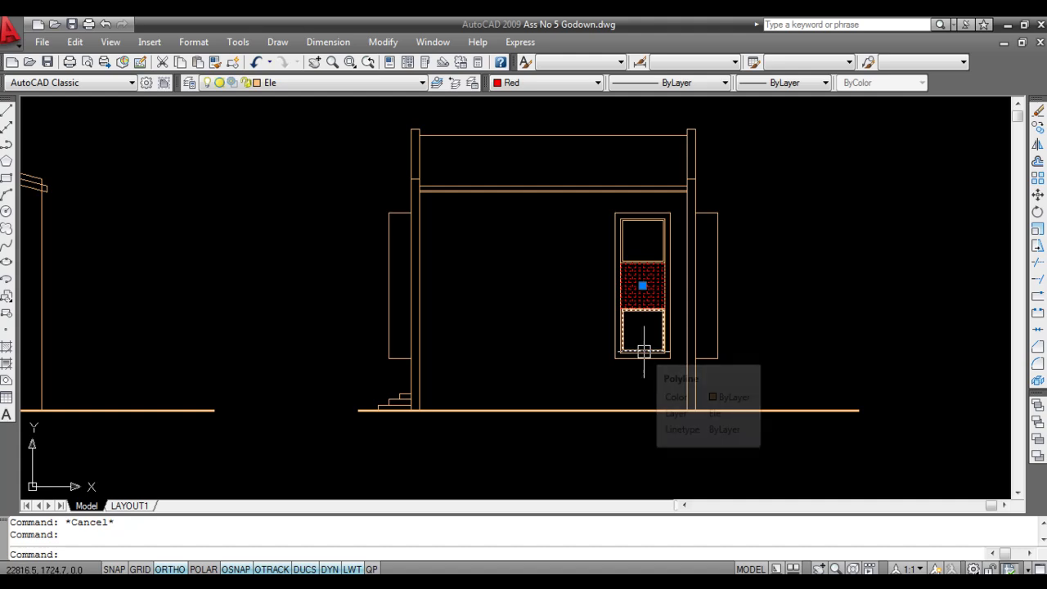
pyautogui.press('Delete')
pyautogui.moveTo(409, 467); pyautogui.dragTo(494, 393, button='middle')
# Set the left and right dash-dot outline lines to ByLayer linetype.
pyautogui.scroll(6, 444, 416)
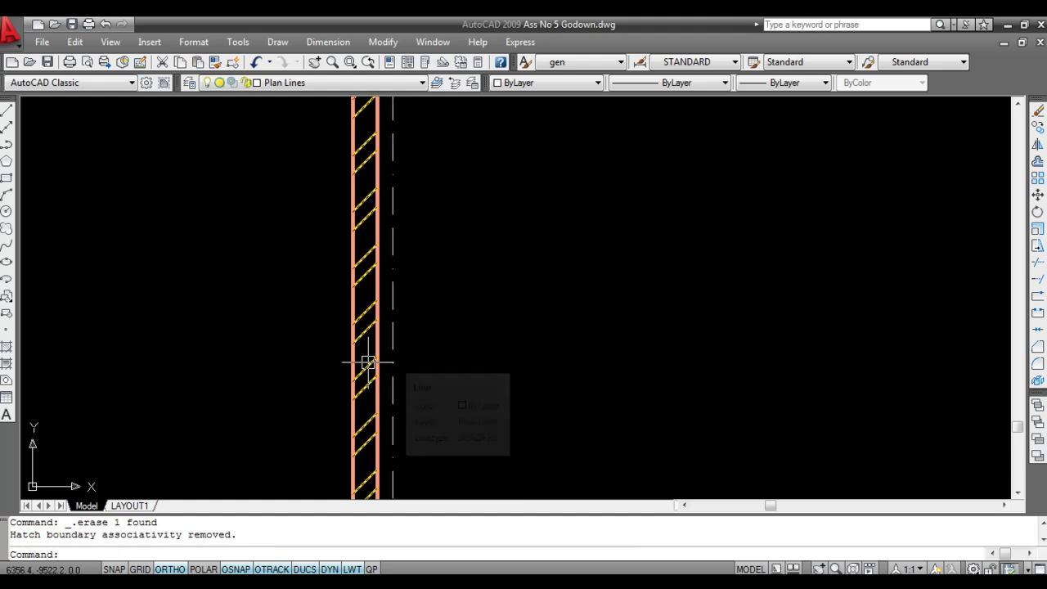
pyautogui.scroll(-5, 388, 359)
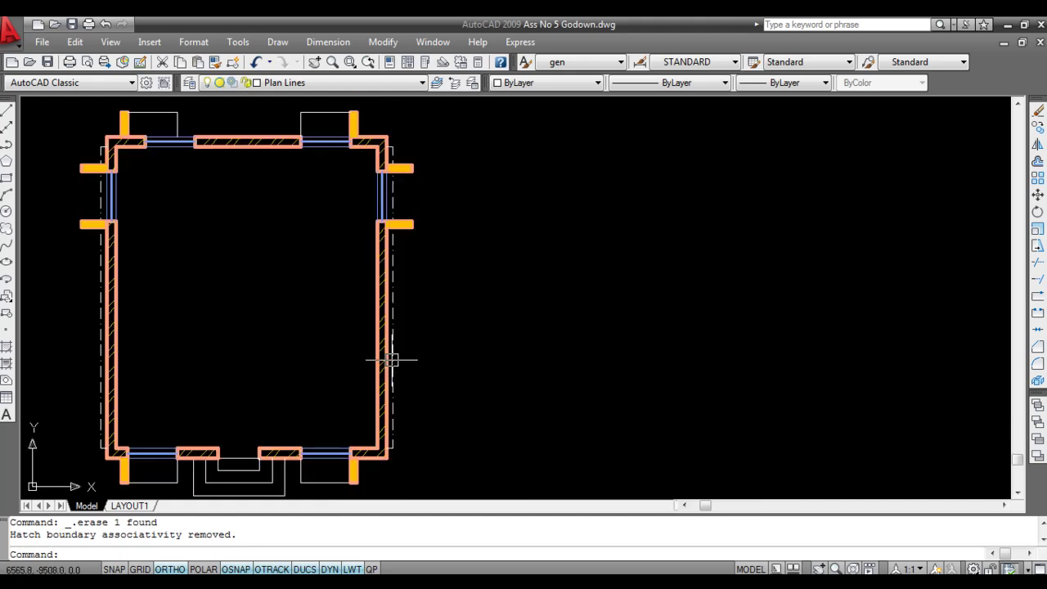
pyautogui.moveTo(390, 261); pyautogui.dragTo(443, 305, button='middle')
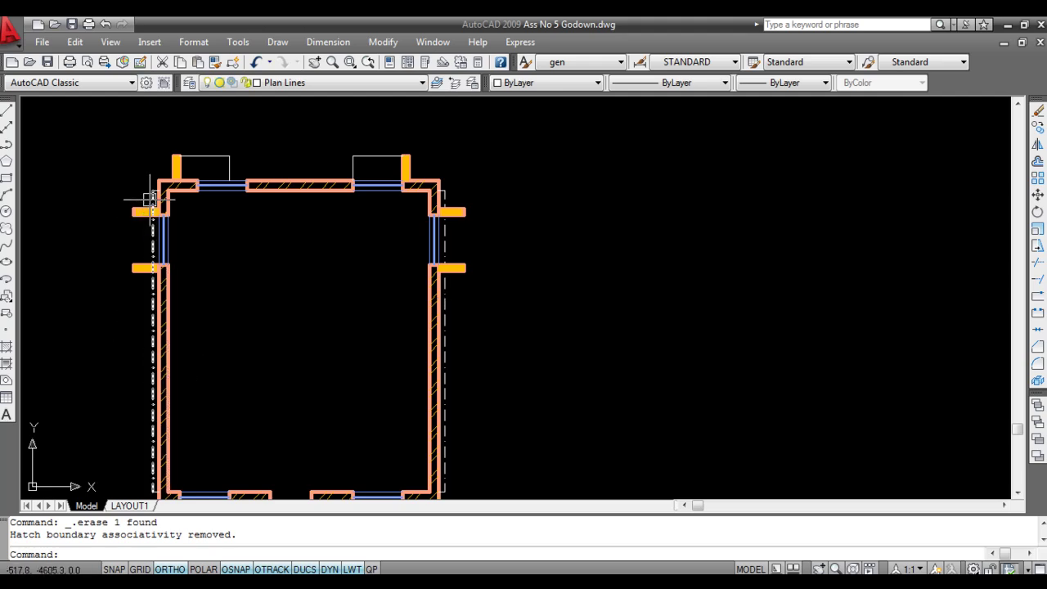
pyautogui.click(153, 351)
pyautogui.click(444, 389)
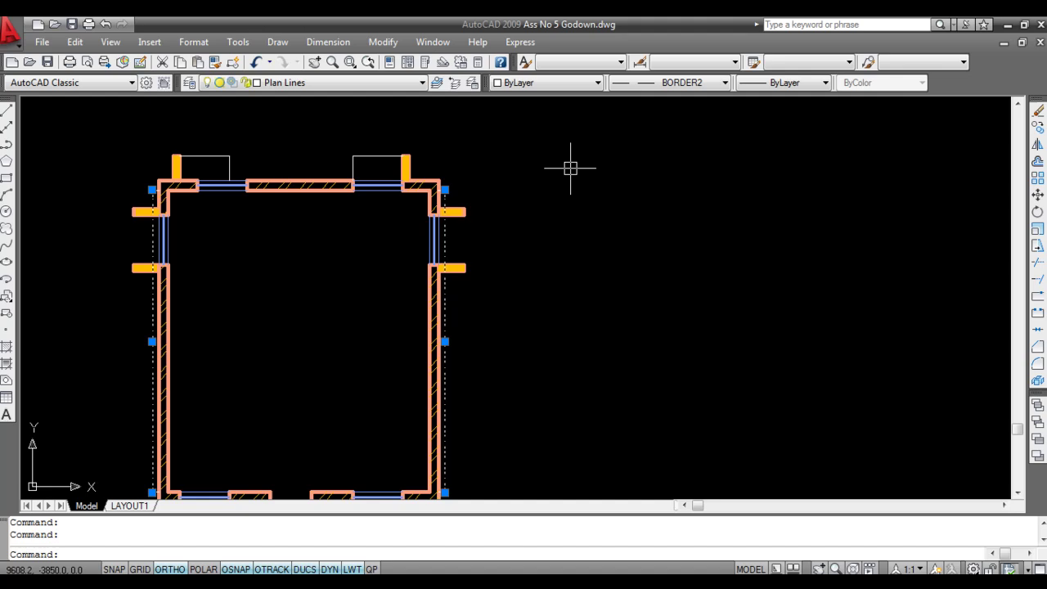
pyautogui.click(642, 83)
pyautogui.click(661, 98)
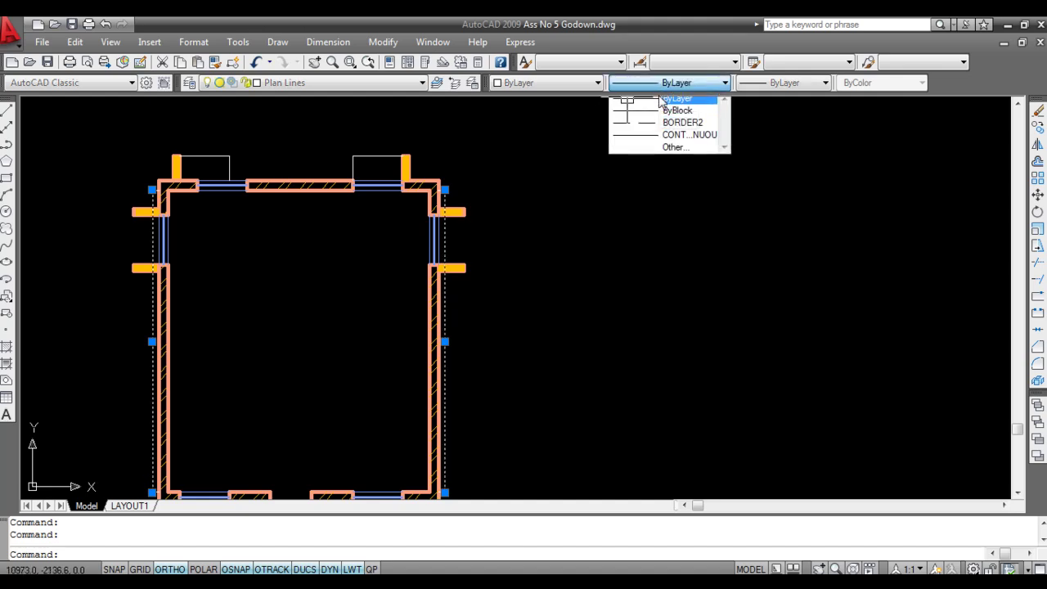
pyautogui.press('Escape')
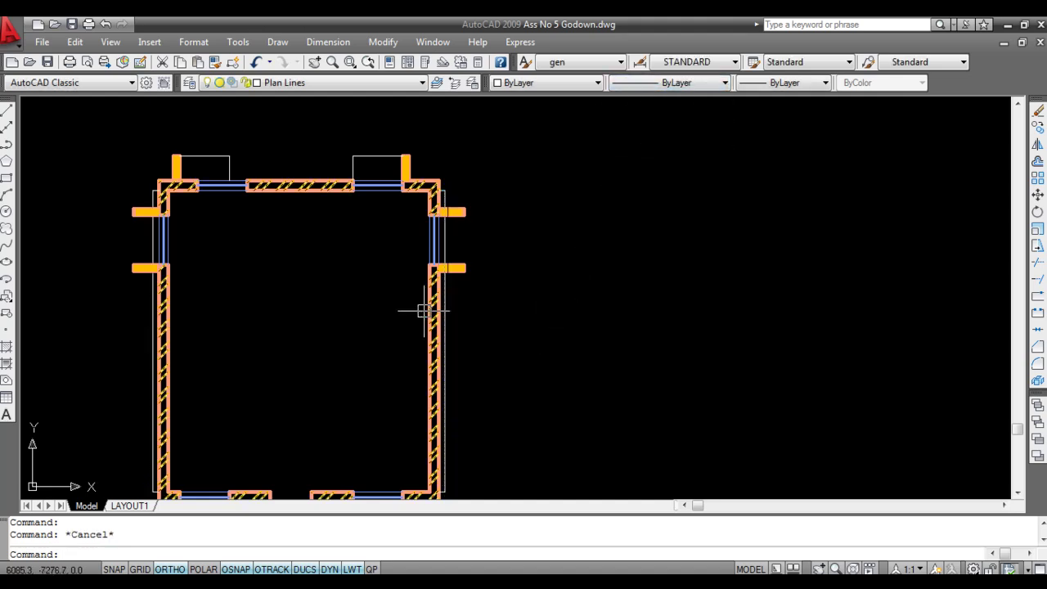
# Delete the yellow column hatch at the upper-left wall corner.
pyautogui.scroll(3, 311, 262)
pyautogui.moveTo(196, 234); pyautogui.dragTo(301, 303, button='middle')
pyautogui.moveTo(302, 303); pyautogui.dragTo(268, 297)
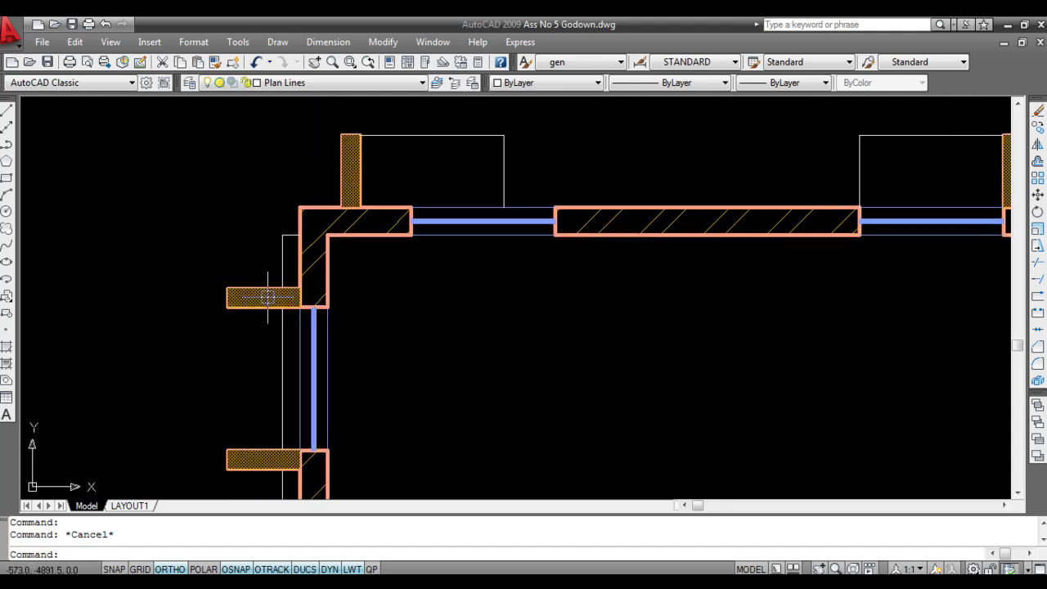
pyautogui.press('Delete')
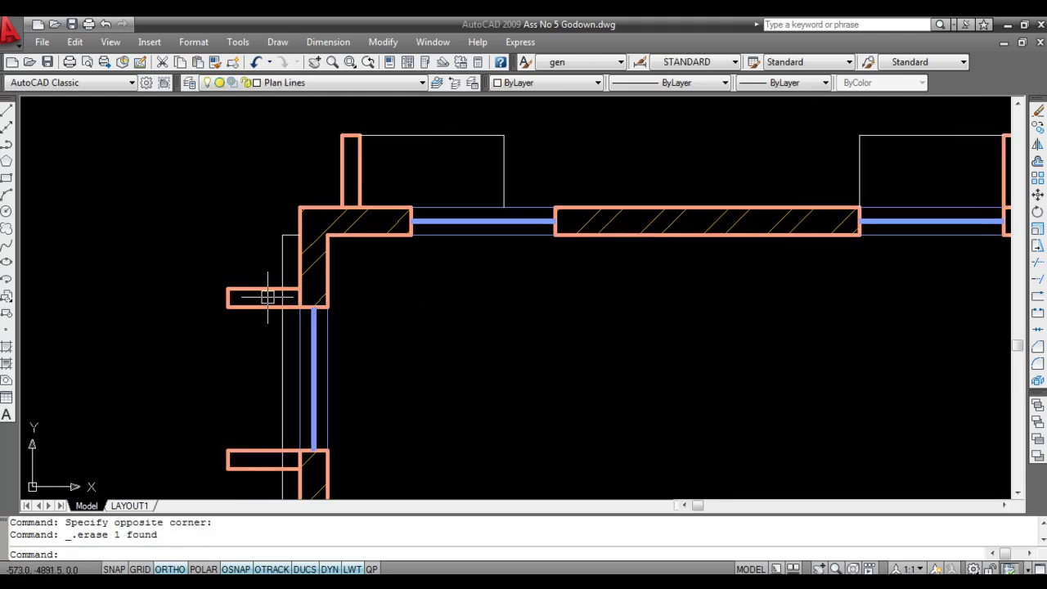
# Delete the right wall's hatch in the godown plan.
pyautogui.scroll(-3, 358, 346)
pyautogui.scroll(3, 573, 289)
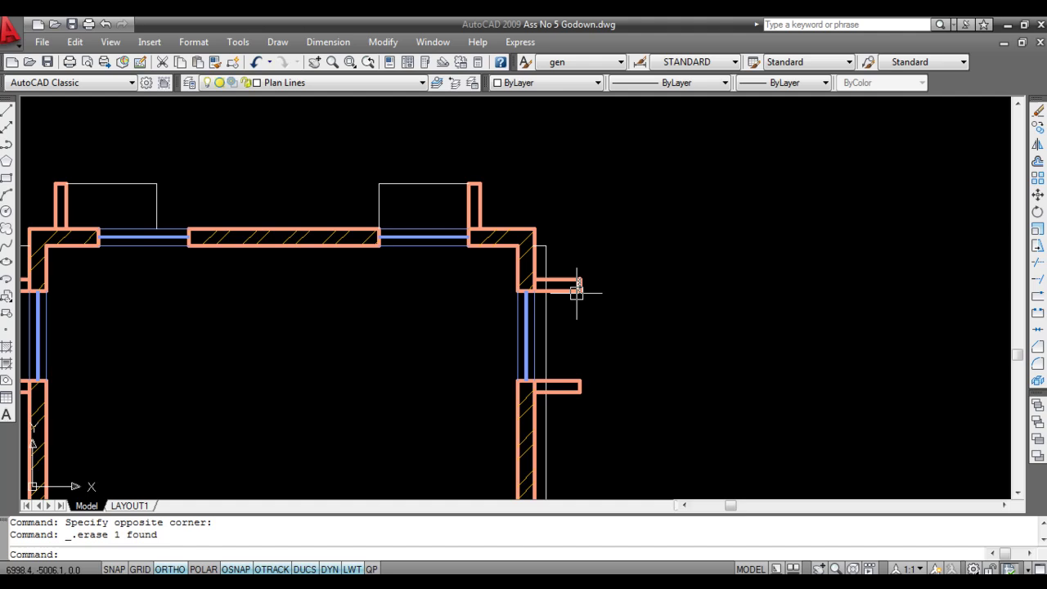
pyautogui.moveTo(387, 384); pyautogui.dragTo(374, 252, button='middle')
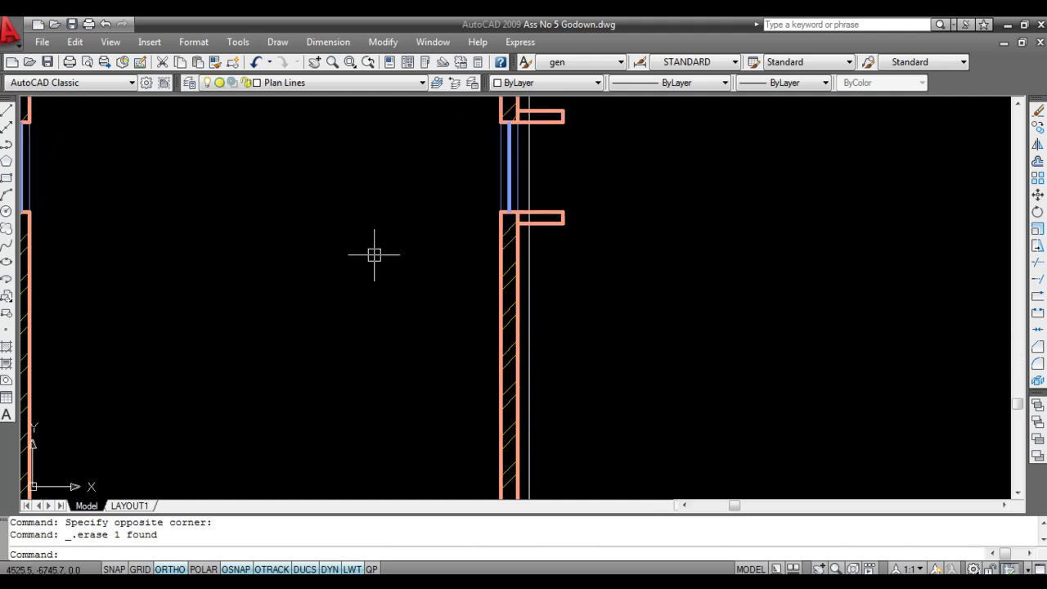
pyautogui.scroll(2, 473, 372)
pyautogui.click(546, 361)
pyautogui.click(539, 342)
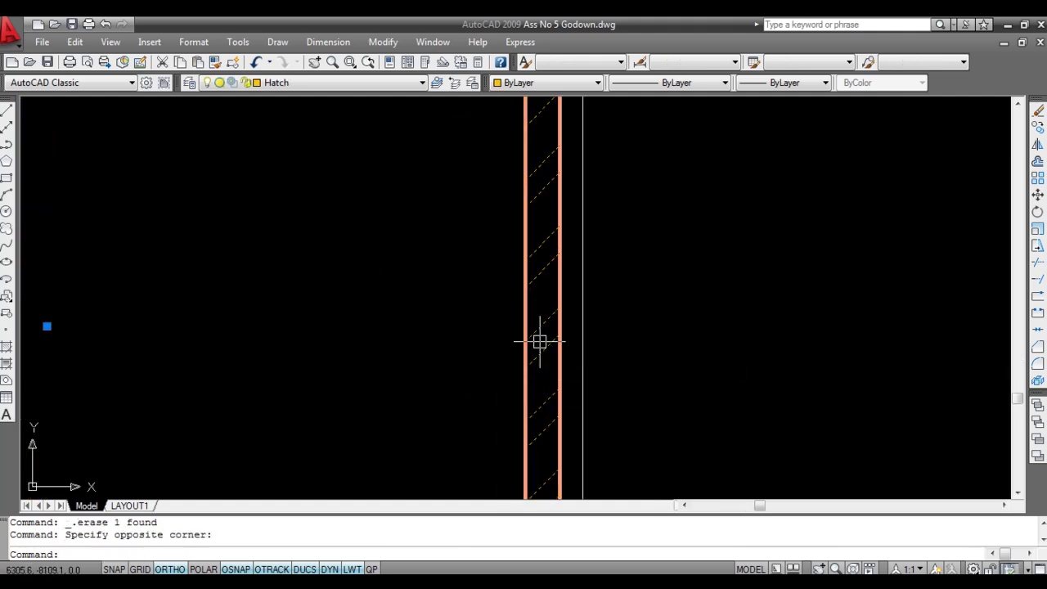
pyautogui.press('Delete')
pyautogui.scroll(-3, 542, 346)
pyautogui.moveTo(542, 346)
pyautogui.mouseDown(button='middle')
pyautogui.moveTo(519, 292)
pyautogui.moveTo(504, 347)
pyautogui.mouseUp(button='middle')
pyautogui.scroll(2, 437, 343)
pyautogui.scroll(2, 458, 352)
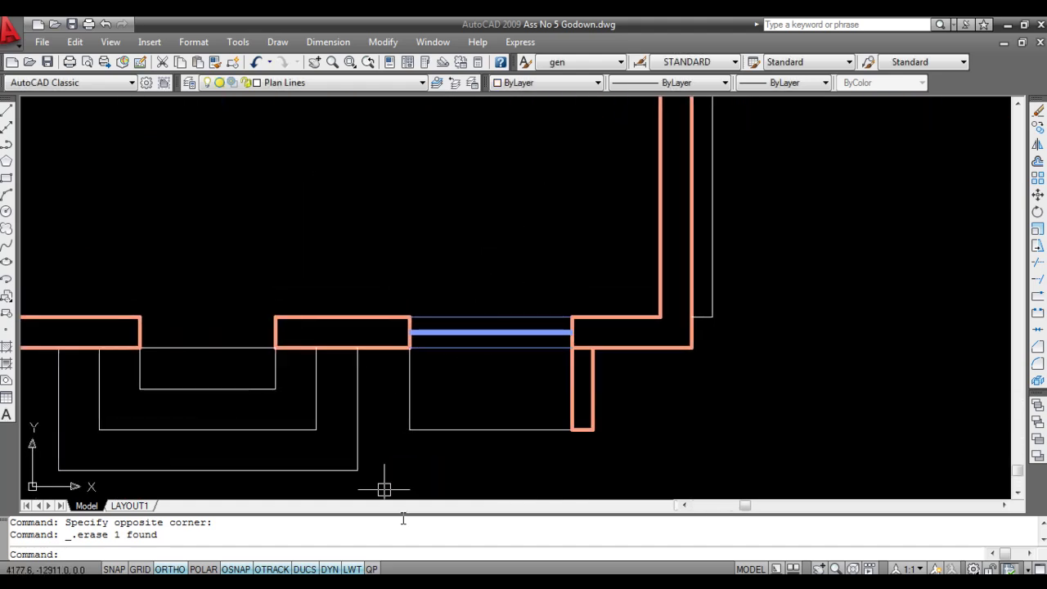
# Turn off lineweight display and frame the front and side elevations.
pyautogui.click(351, 570)
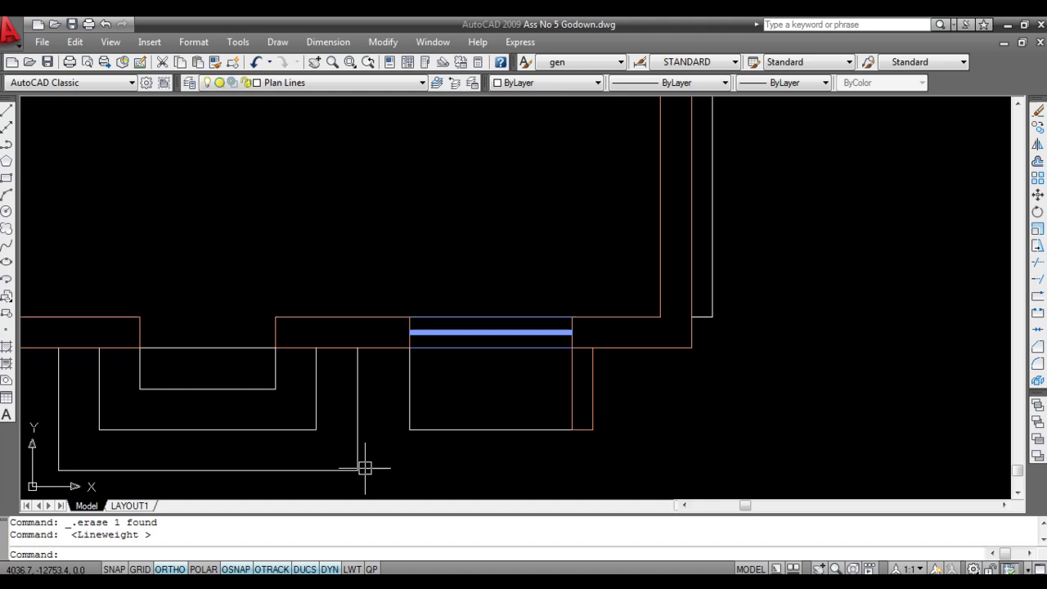
pyautogui.scroll(-6, 346, 351)
pyautogui.moveTo(396, 292); pyautogui.dragTo(488, 376, button='middle')
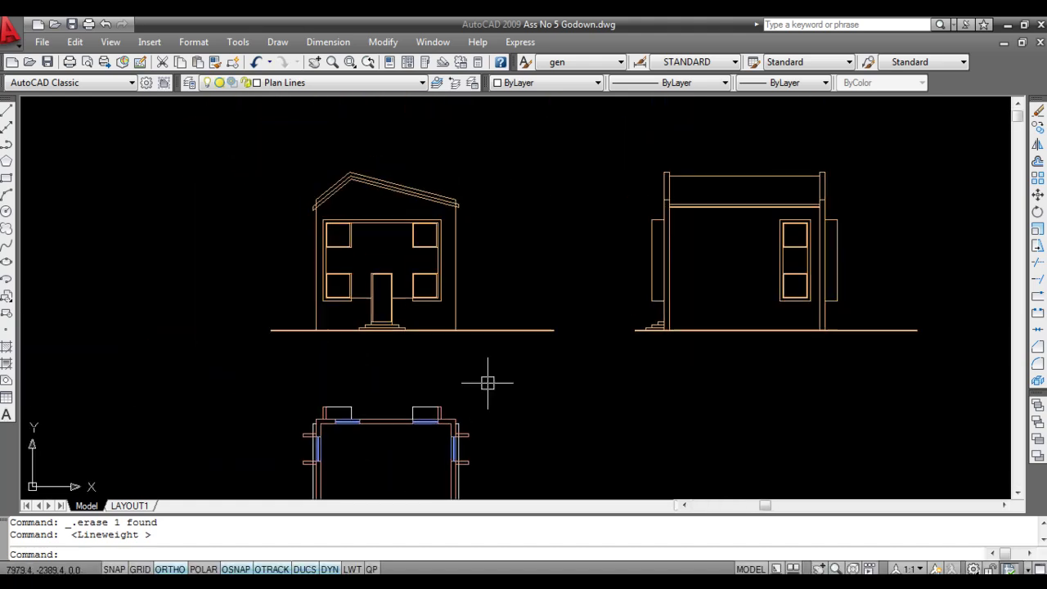
pyautogui.scroll(3, 540, 381)
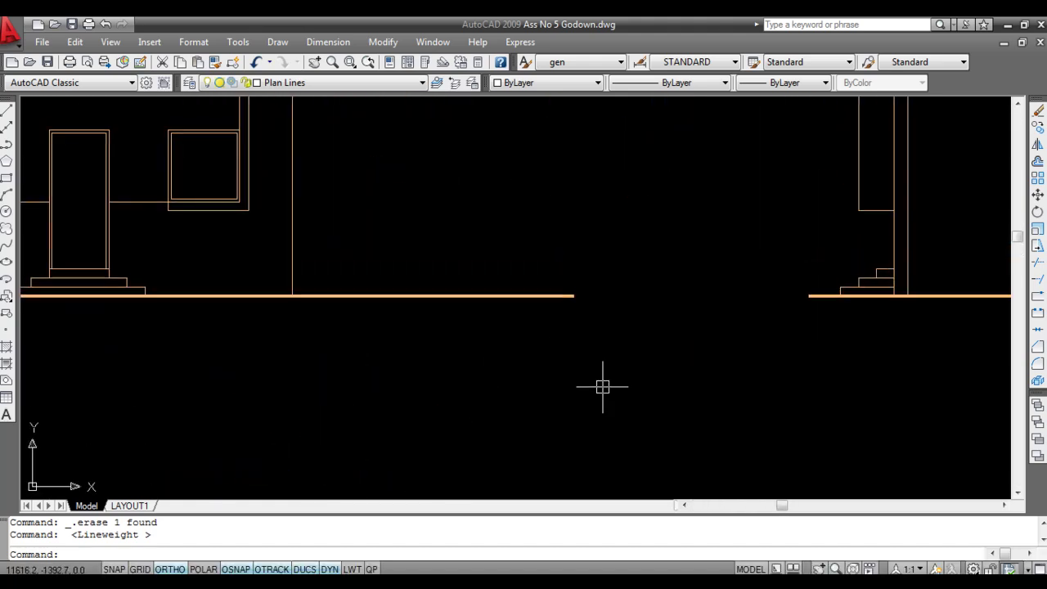
pyautogui.click(596, 344)
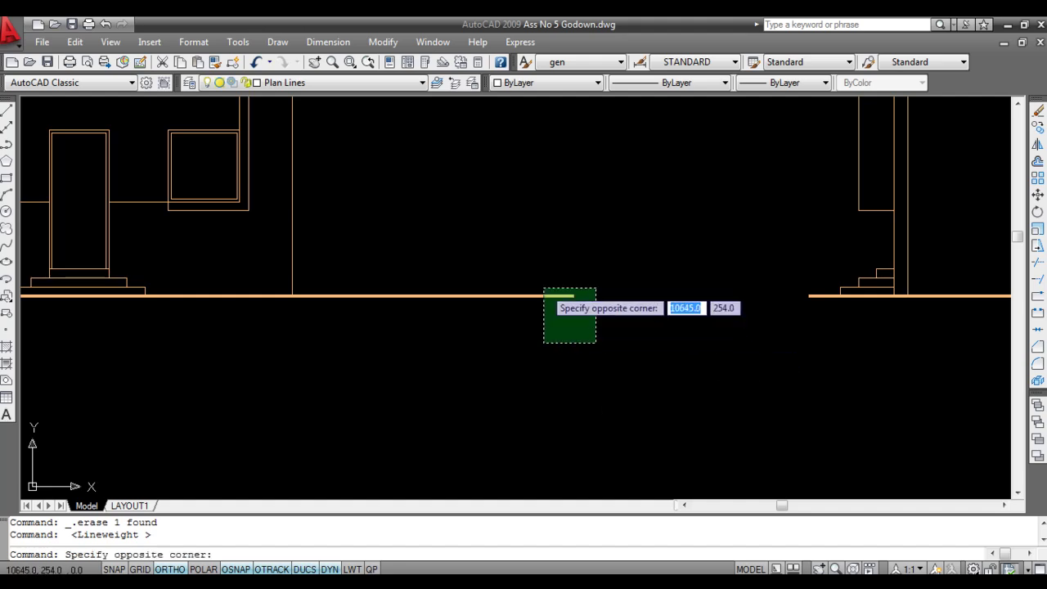
pyautogui.click(534, 263)
pyautogui.press('Escape')
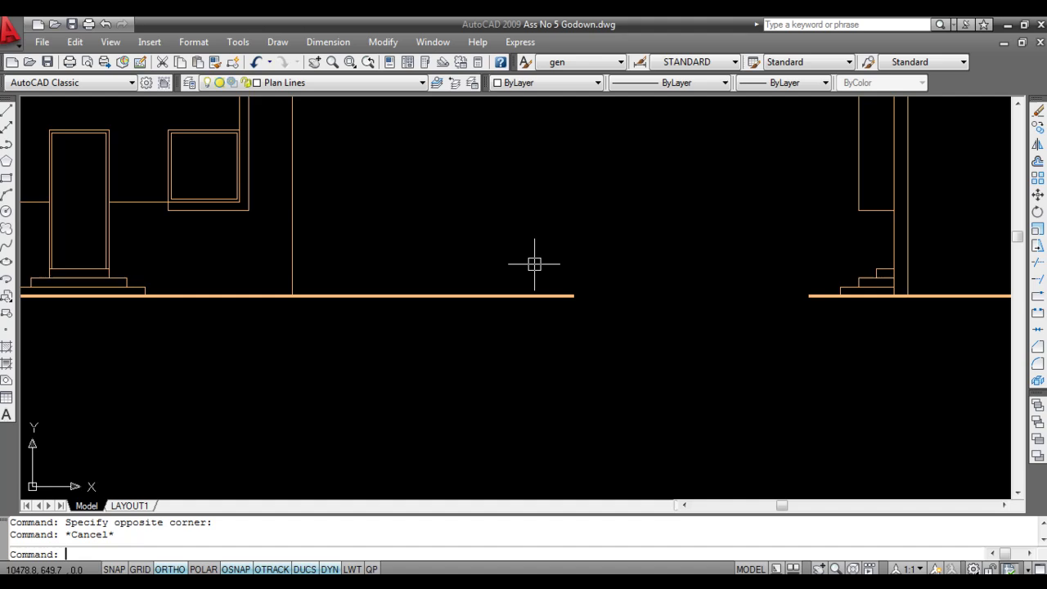
# Explode the ground-line polyline with the X (EXPLODE) command.
pyautogui.write('x')
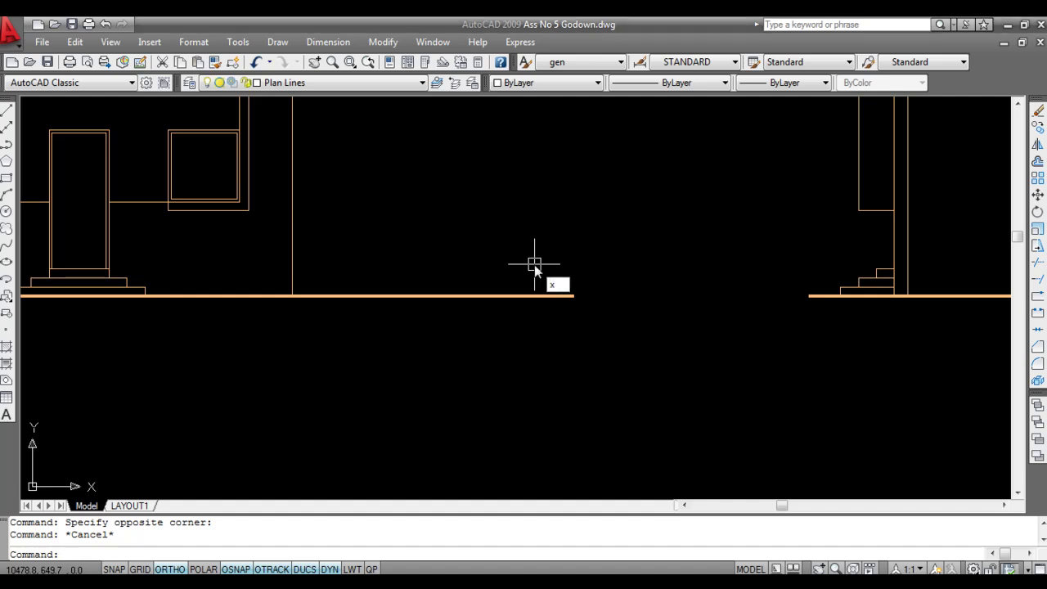
pyautogui.press('Return')
pyautogui.click(591, 354)
pyautogui.click(477, 253)
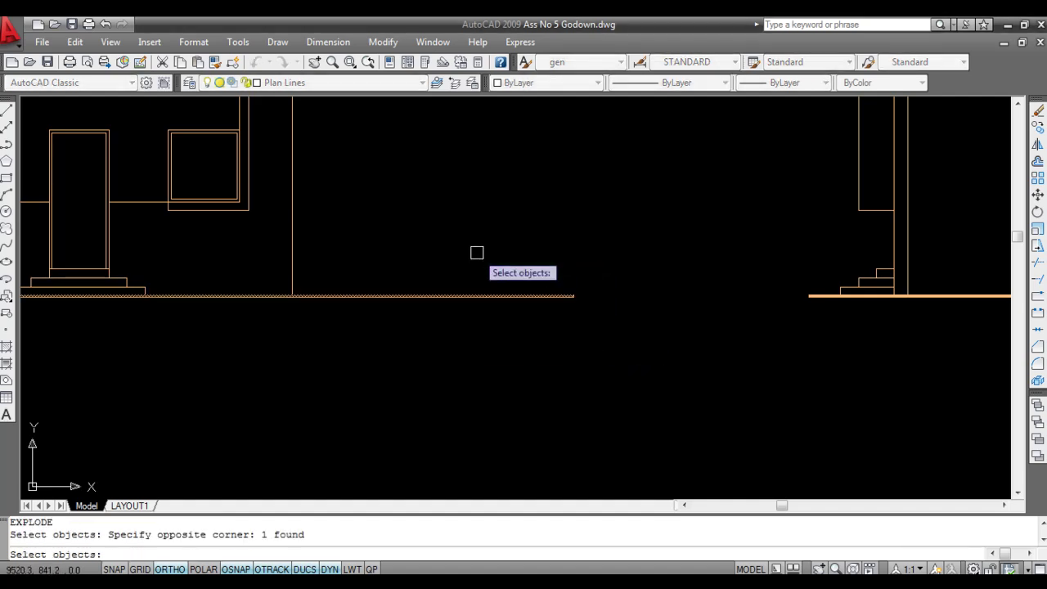
pyautogui.press('Return')
pyautogui.click(545, 293)
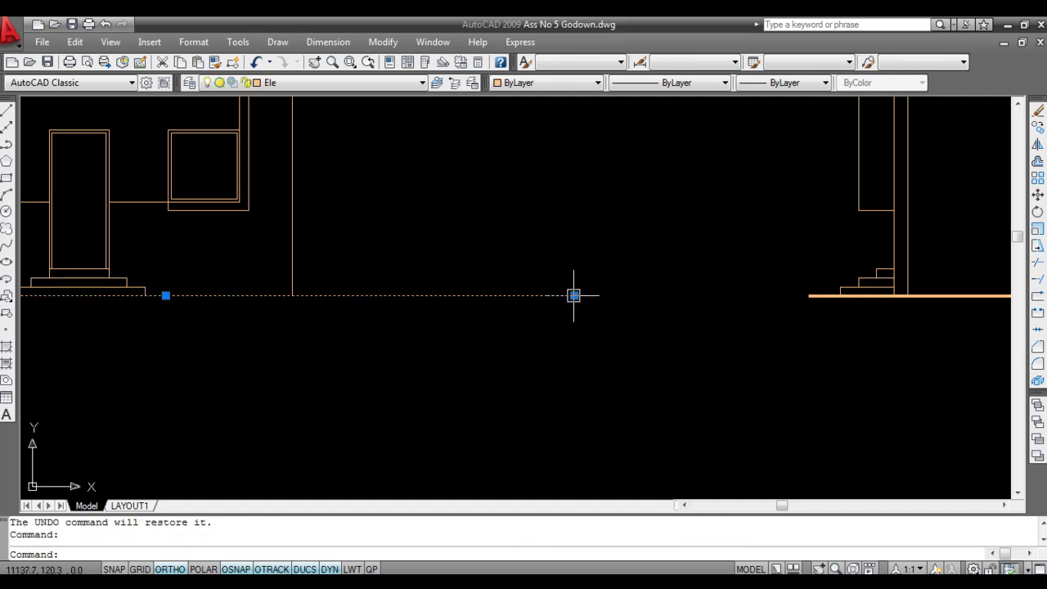
pyautogui.click(573, 295)
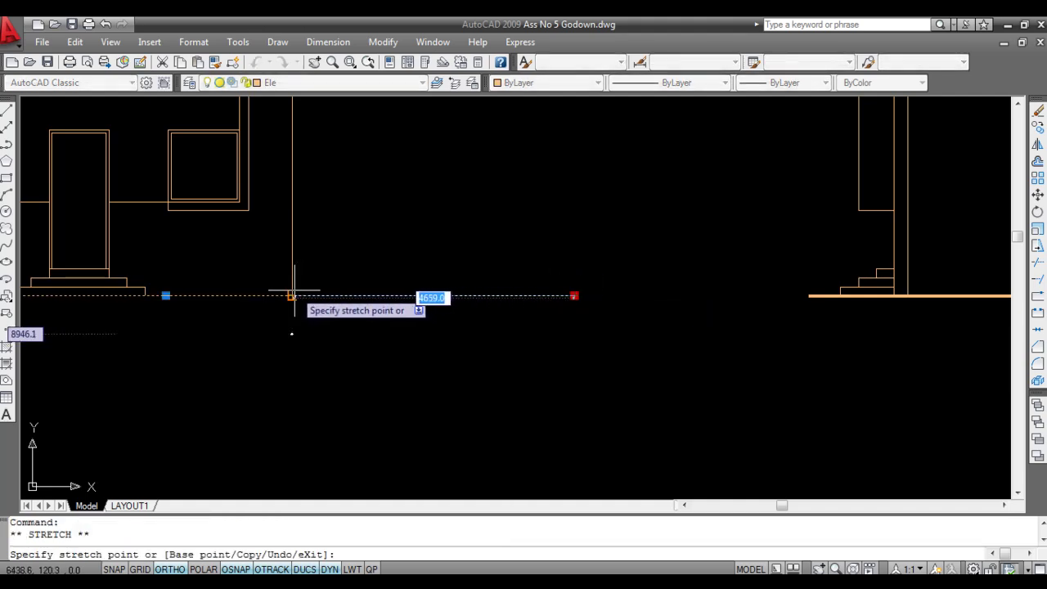
pyautogui.press('Escape')
# Stretch the door-and-windows elevation's ground line left end to the wall.
pyautogui.moveTo(248, 358)
pyautogui.mouseDown(button='middle')
pyautogui.moveTo(407, 355)
pyautogui.moveTo(442, 382)
pyautogui.mouseUp(button='middle')
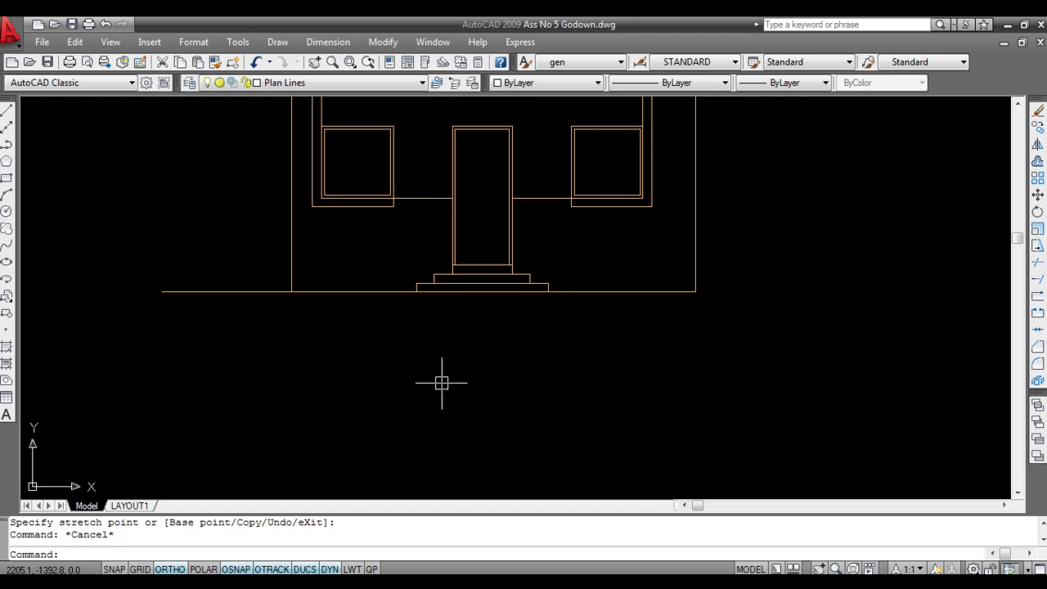
pyautogui.click(210, 291)
pyautogui.click(161, 291)
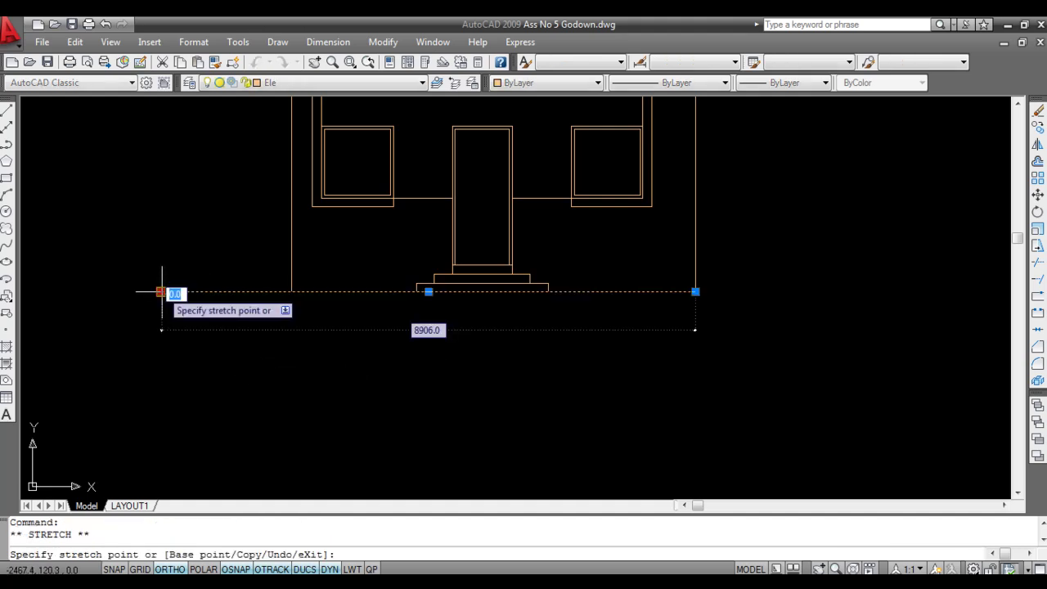
pyautogui.click(288, 291)
pyautogui.press('Escape')
# Explode the side elevation's ground line by repeating EXPLODE.
pyautogui.scroll(-4, 709, 338)
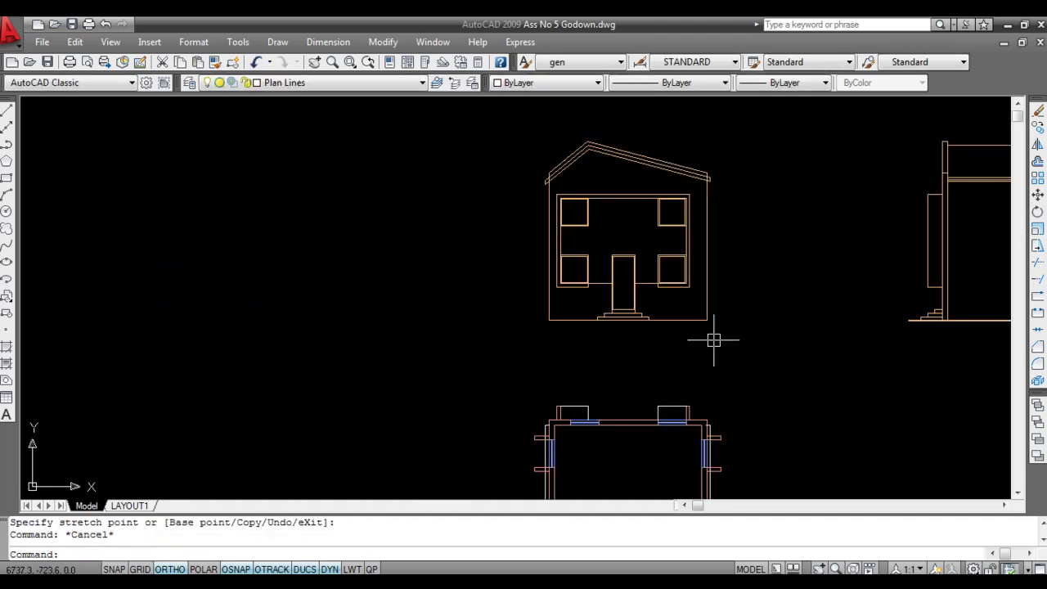
pyautogui.moveTo(709, 339); pyautogui.dragTo(413, 451, button='middle')
pyautogui.scroll(3, 614, 412)
pyautogui.scroll(-2, 614, 411)
pyautogui.moveTo(615, 412); pyautogui.dragTo(472, 379, button='middle')
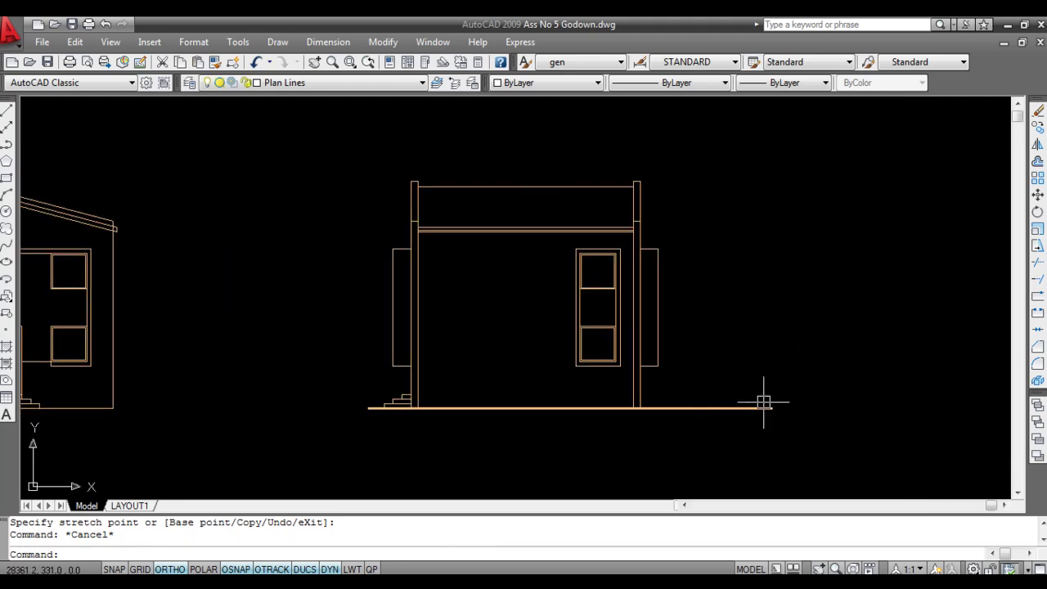
pyautogui.moveTo(749, 434); pyautogui.dragTo(732, 398, button='middle')
pyautogui.scroll(4, 649, 355)
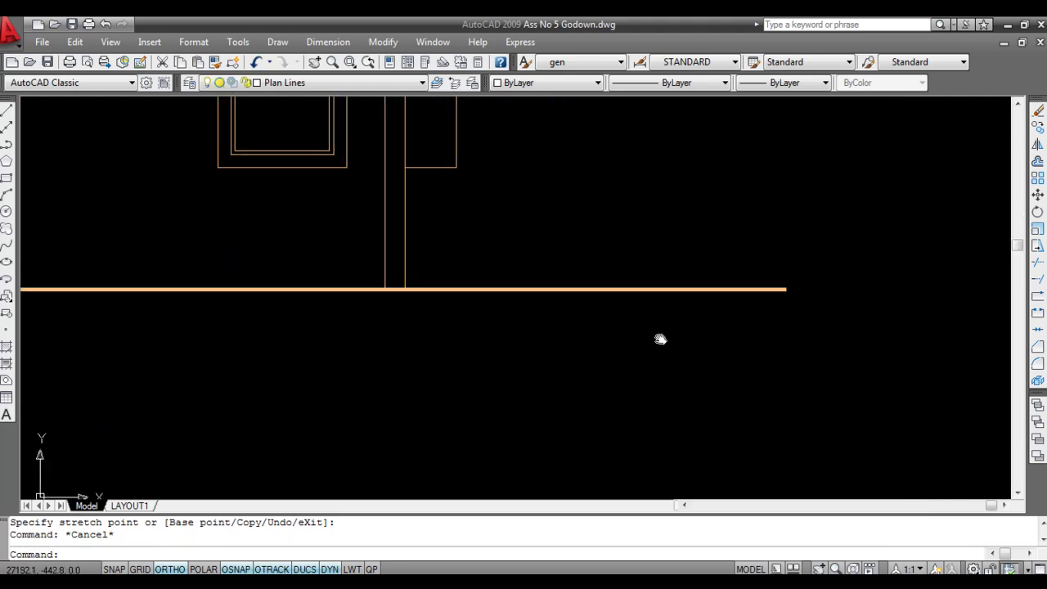
pyautogui.moveTo(661, 338); pyautogui.dragTo(668, 356, button='middle')
pyautogui.scroll(-2, 608, 379)
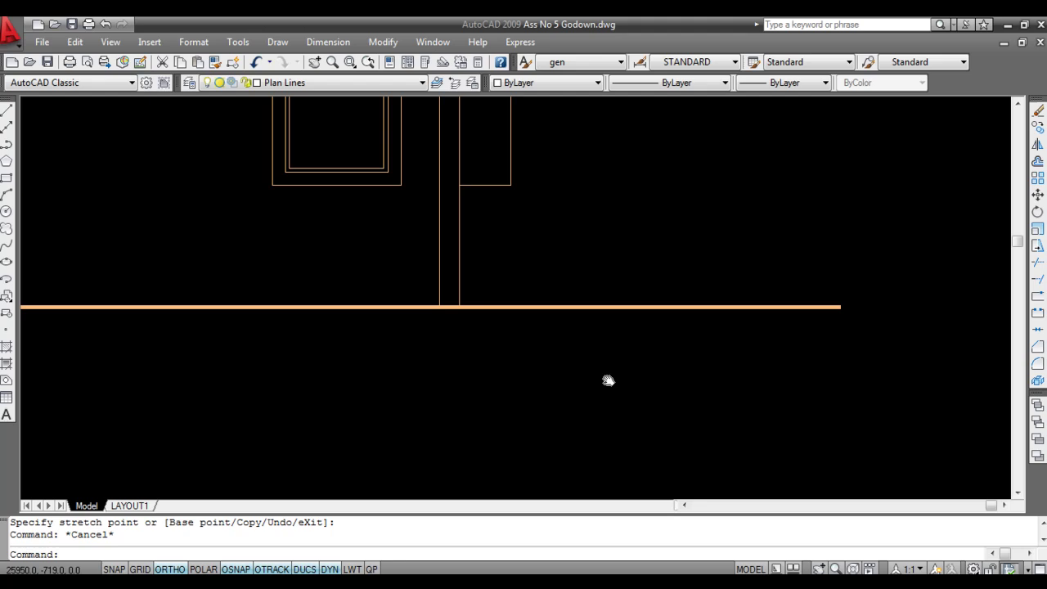
pyautogui.moveTo(608, 379)
pyautogui.mouseDown(button='middle')
pyautogui.moveTo(690, 374)
pyautogui.moveTo(624, 396)
pyautogui.mouseUp(button='middle')
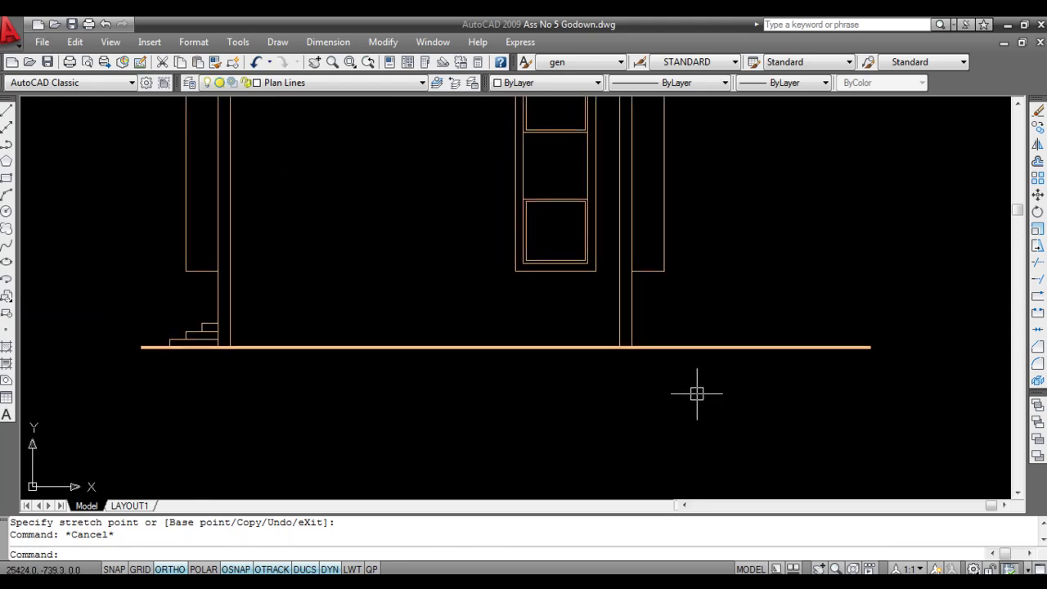
pyautogui.press('Return')
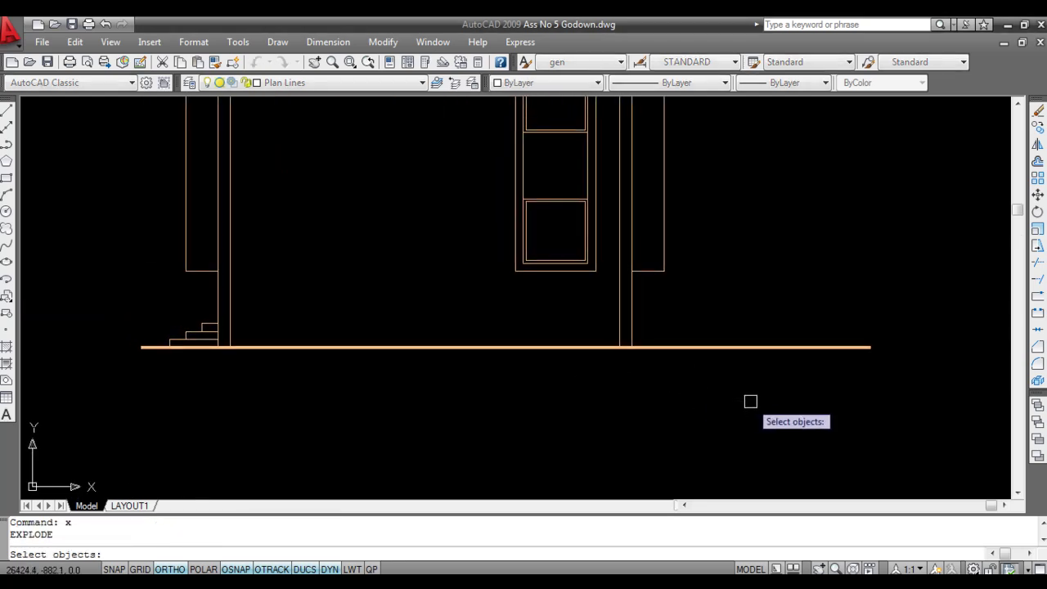
pyautogui.click(750, 400)
pyautogui.click(715, 306)
pyautogui.press('Return')
# Shorten the side ground line, moving its left end to the stair corner.
pyautogui.click(858, 346)
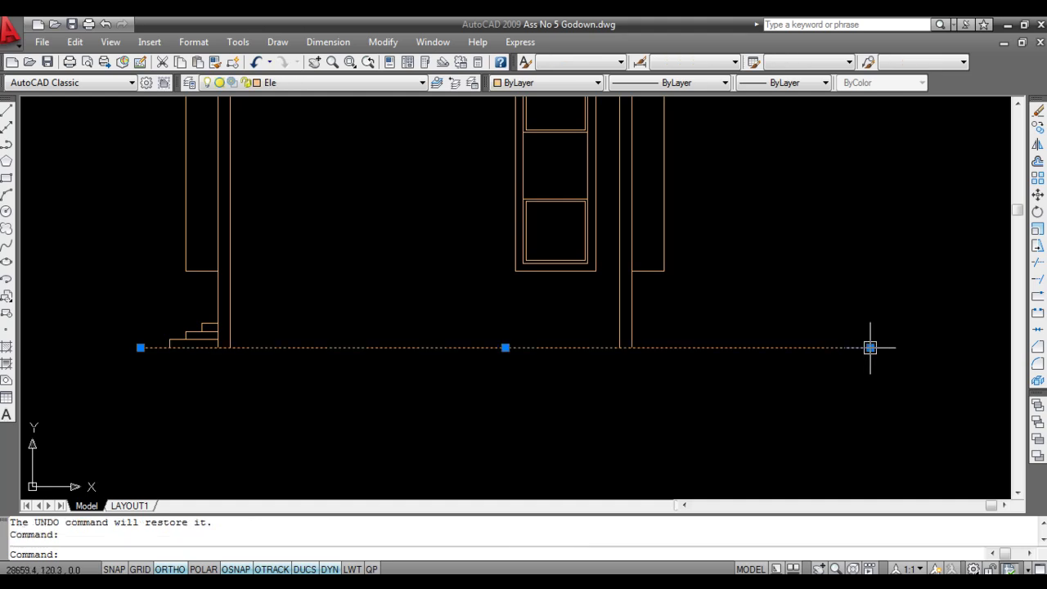
pyautogui.click(869, 347)
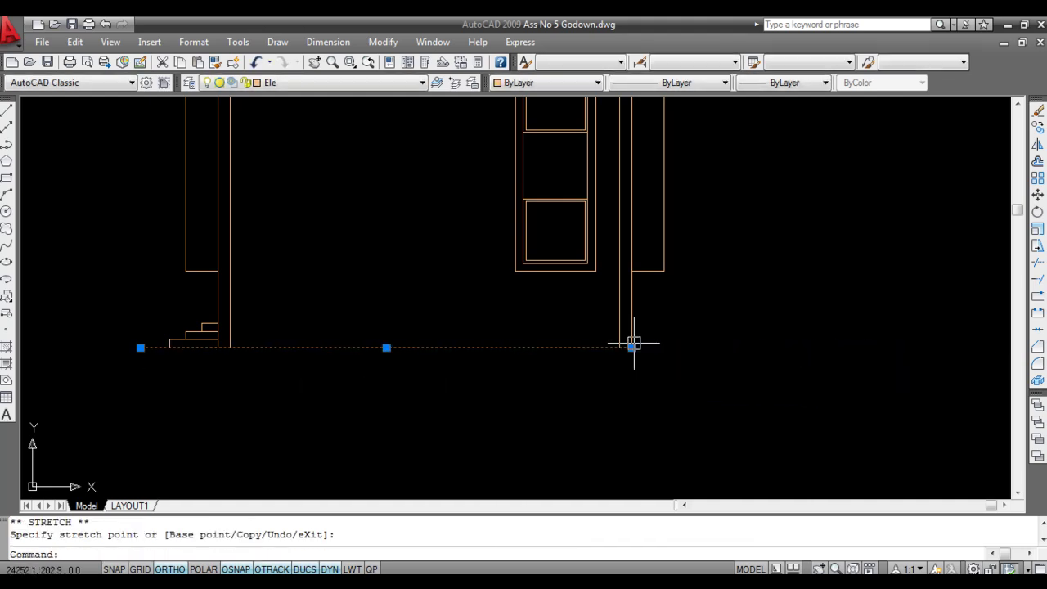
pyautogui.press('Escape')
pyautogui.scroll(5, 302, 424)
pyautogui.moveTo(302, 424); pyautogui.dragTo(306, 425, button='middle')
pyautogui.click(352, 360)
pyautogui.click(327, 298)
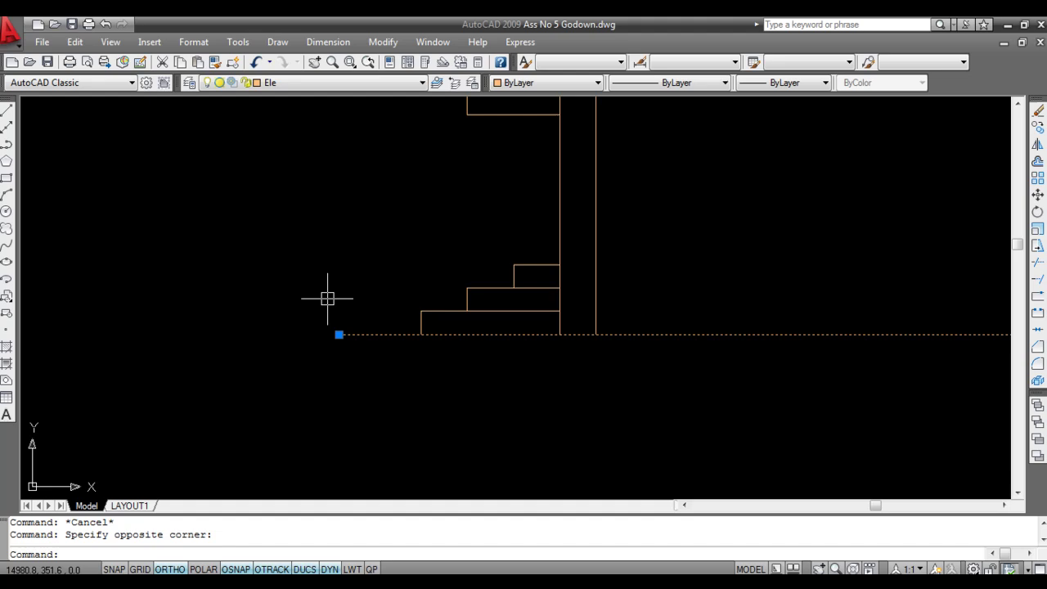
pyautogui.click(340, 335)
pyautogui.click(421, 334)
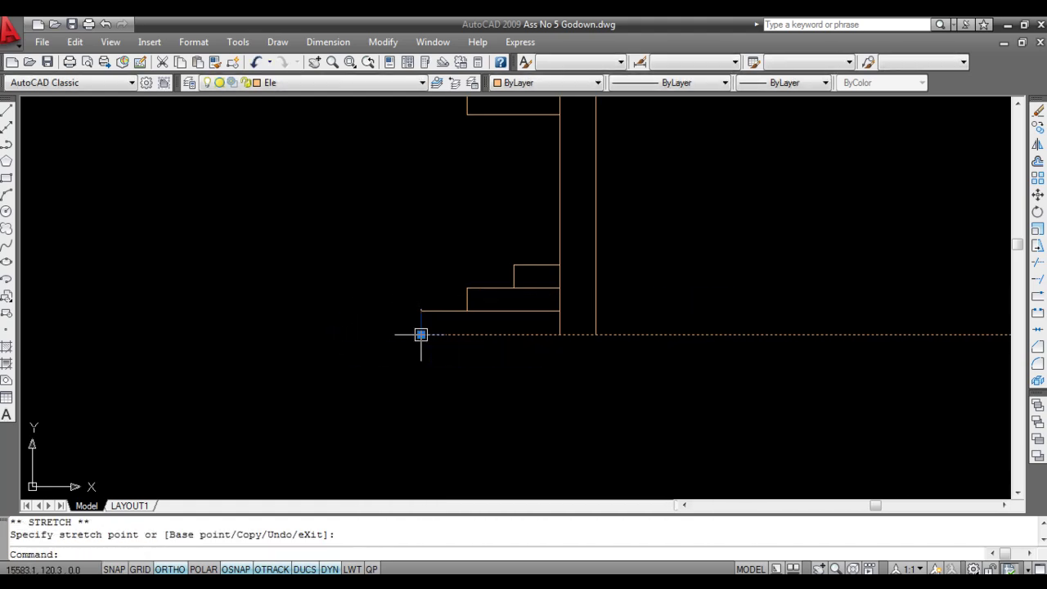
pyautogui.press('Escape')
# Pan and zoom to bring the floor plan's upper part into view.
pyautogui.scroll(-8, 421, 336)
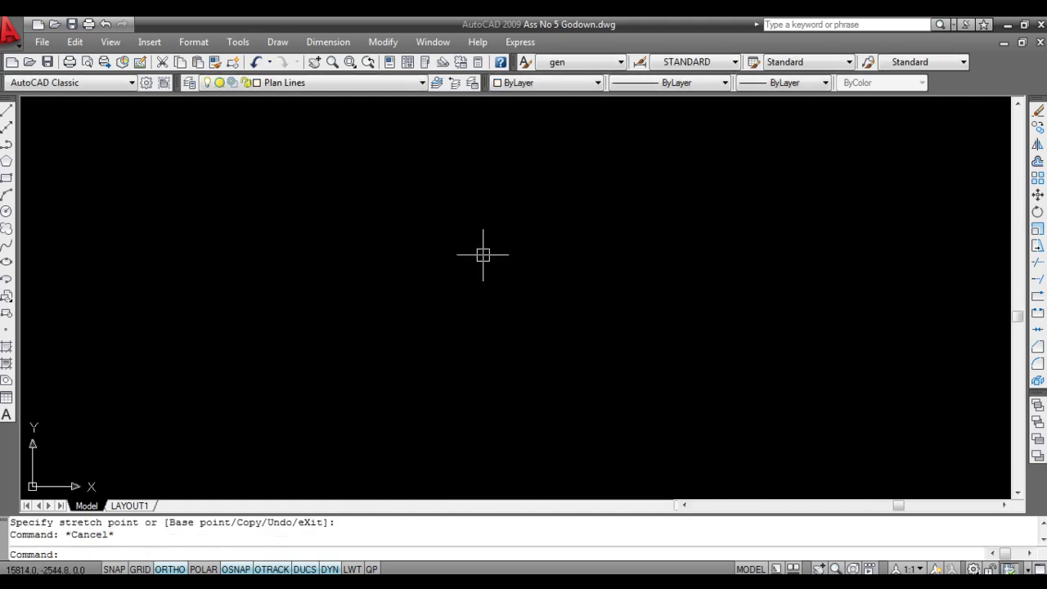
pyautogui.scroll(2, 280, 346)
pyautogui.scroll(3, 303, 311)
pyautogui.scroll(-2, 451, 234)
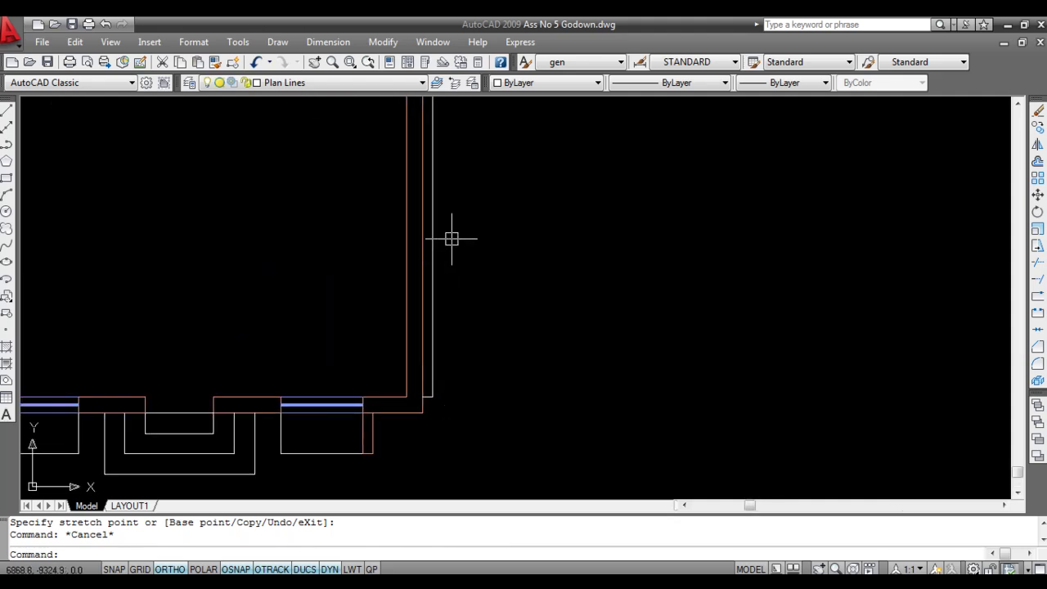
pyautogui.moveTo(451, 234); pyautogui.dragTo(451, 305, button='middle')
pyautogui.scroll(-3, 518, 330)
pyautogui.scroll(1, 466, 374)
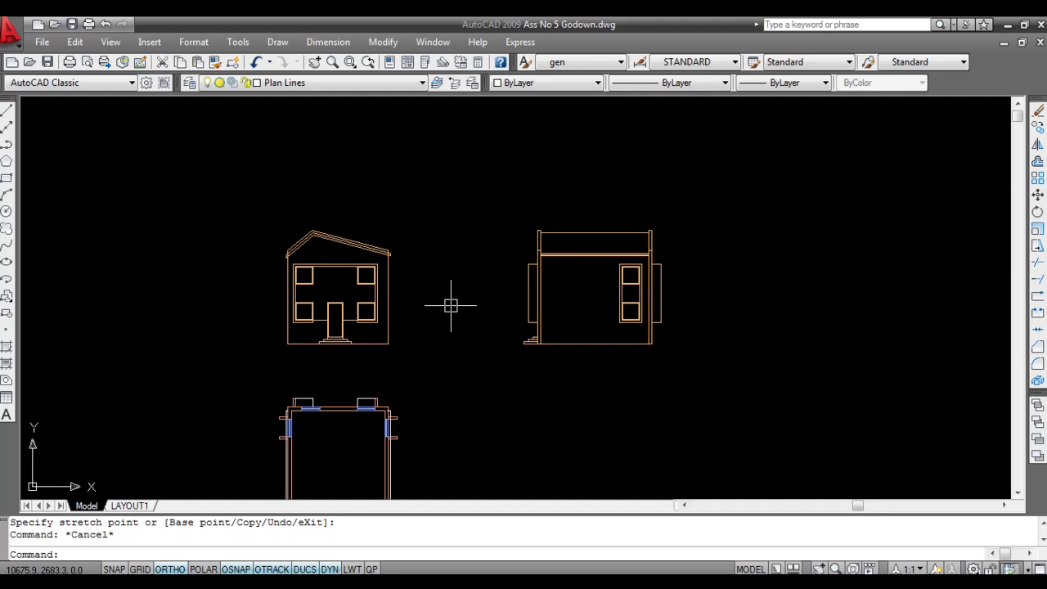
# Run PURGE and purge all unused items, including block 50 and the ARIAL and ARIAL1 text styles.
pyautogui.write('purge')
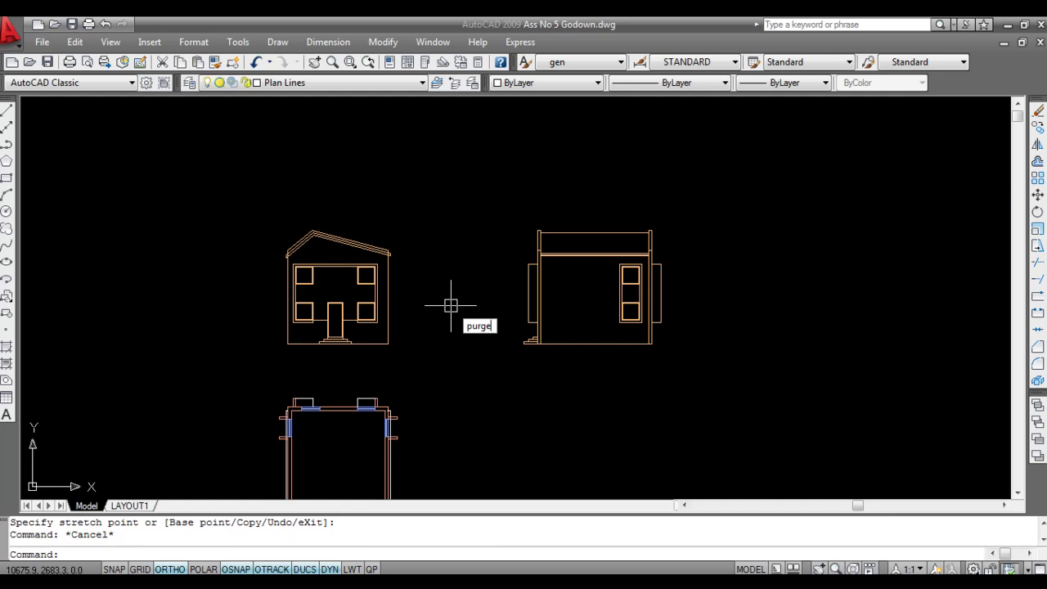
pyautogui.press('Return')
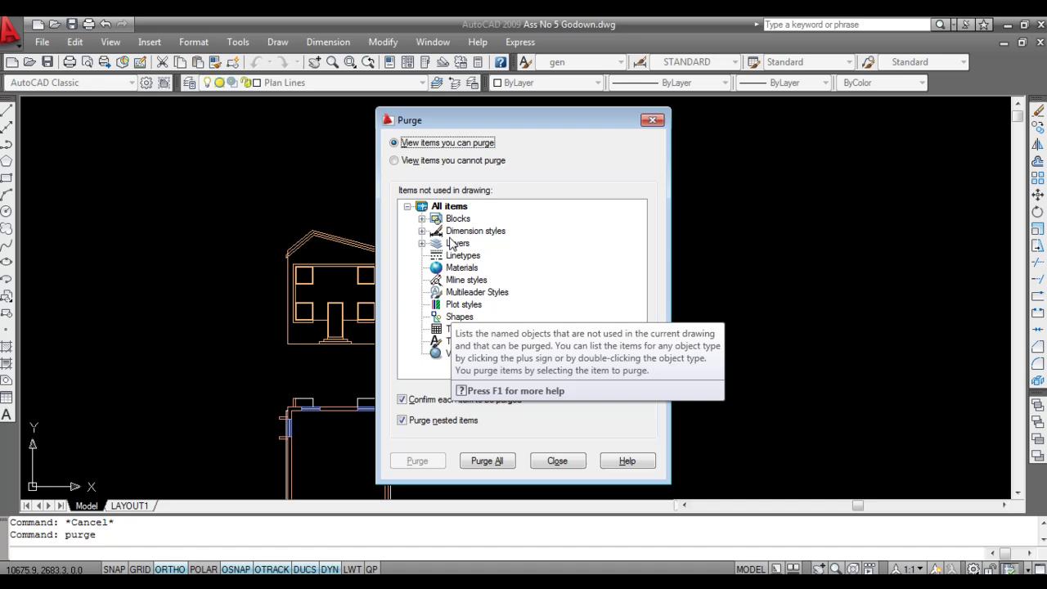
pyautogui.click(483, 461)
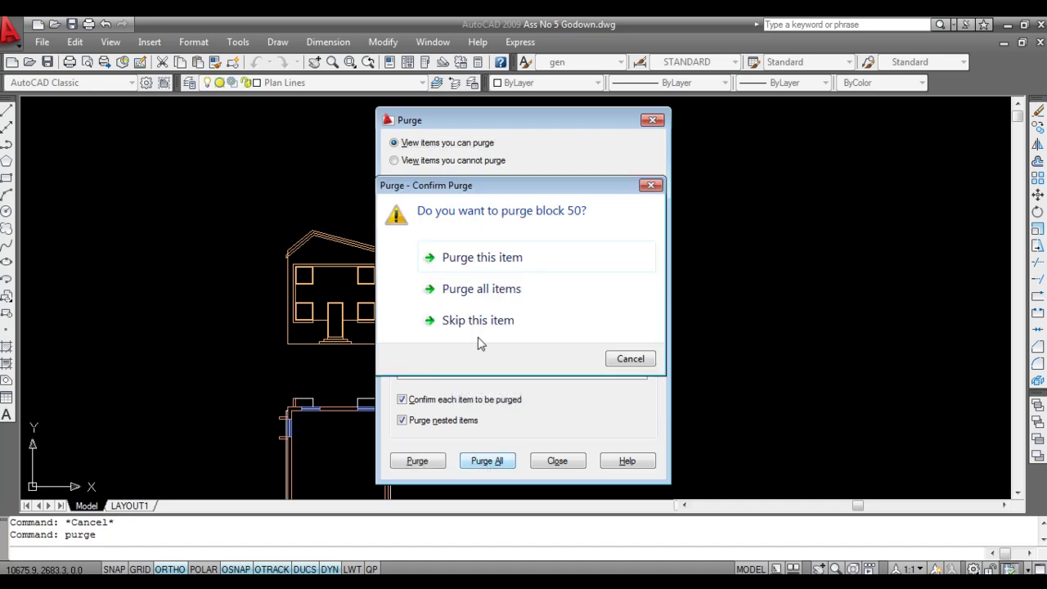
pyautogui.click(454, 291)
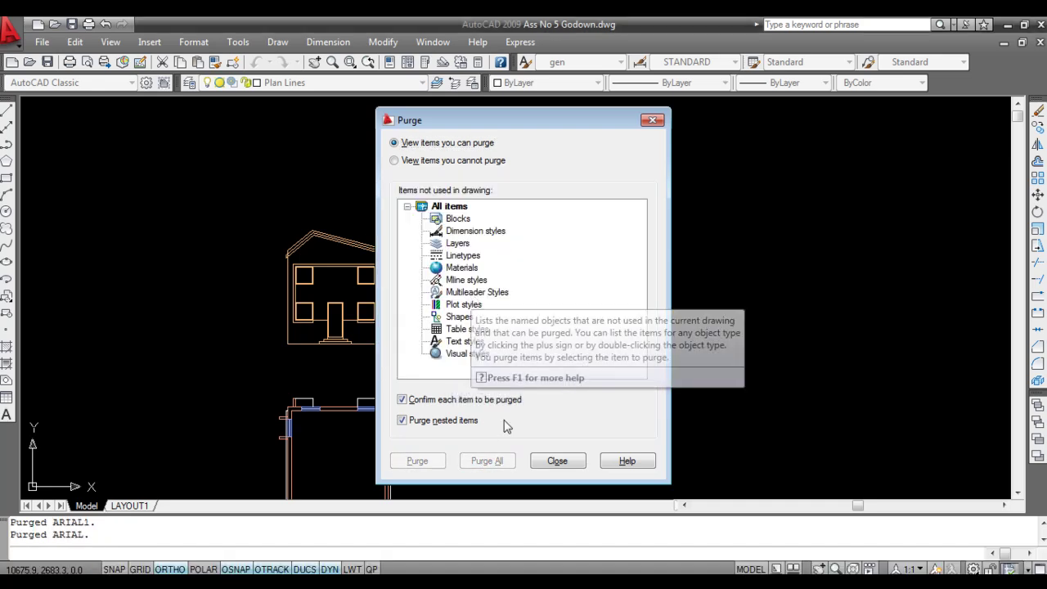
pyautogui.click(557, 461)
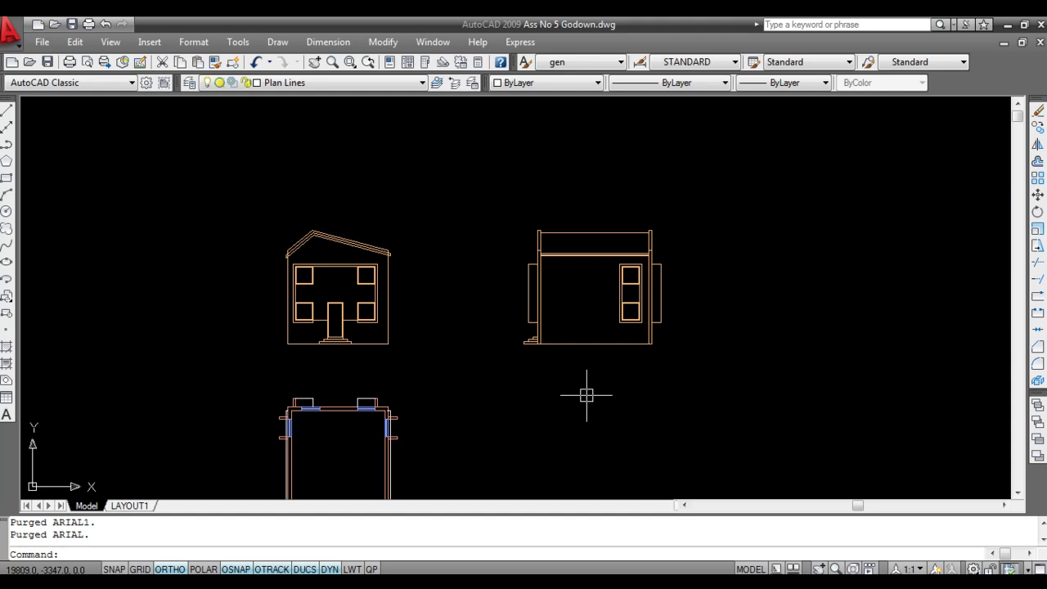
# Create the layers 3D Top, 3D Front and 3D Left in the Layer Properties Manager.
pyautogui.write('la')
pyautogui.press('Return')
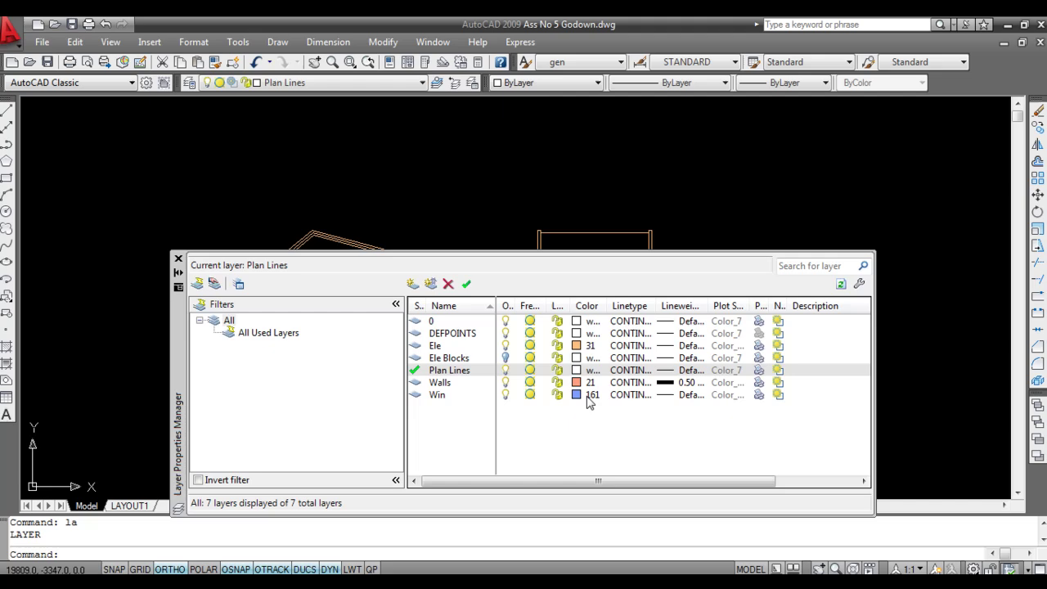
pyautogui.click(414, 284)
pyautogui.write('3D Top')
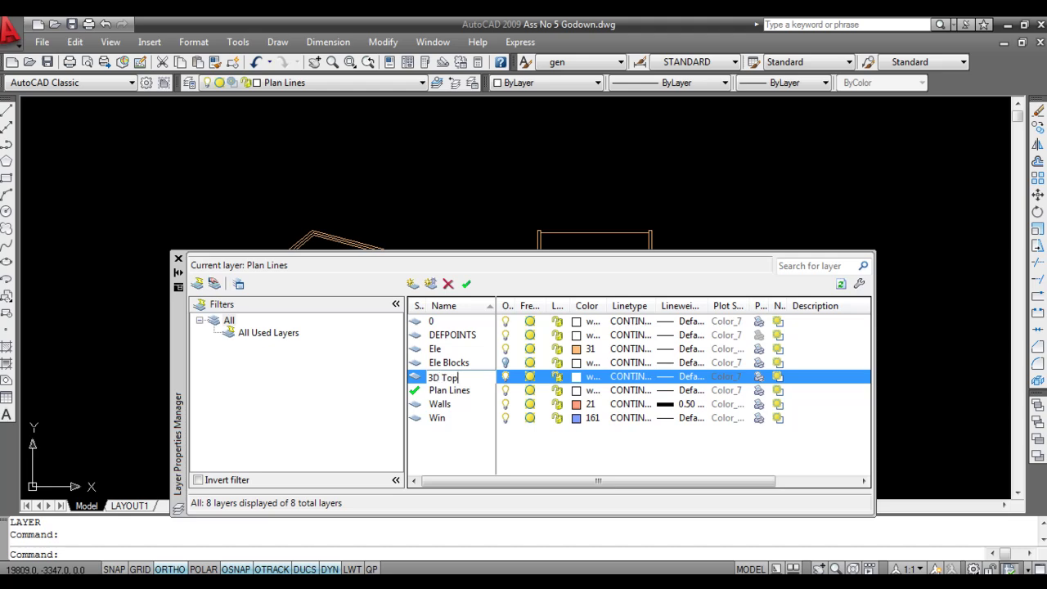
pyautogui.press('Return')
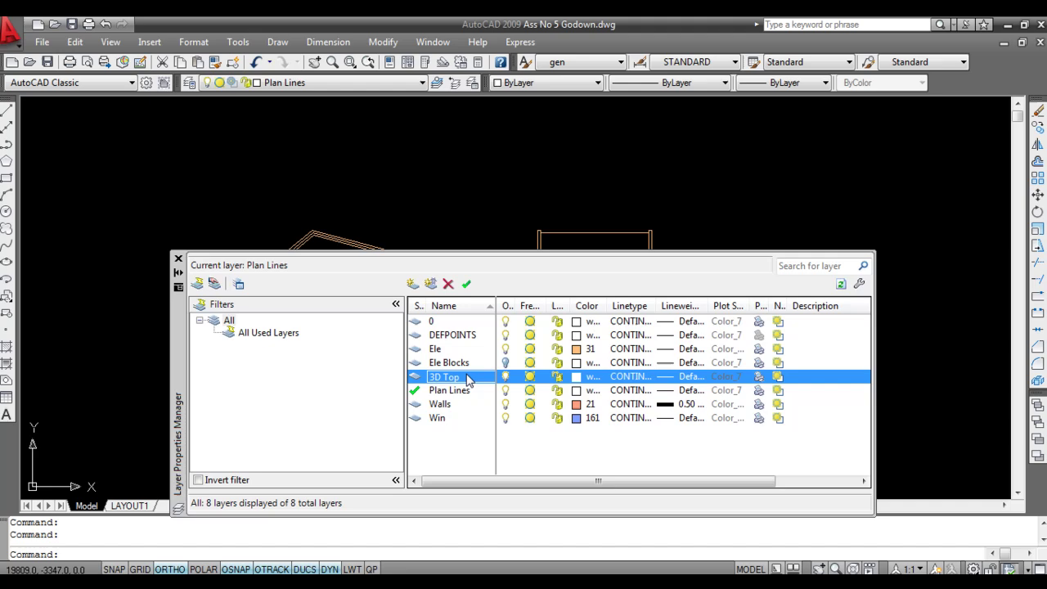
pyautogui.click(413, 284)
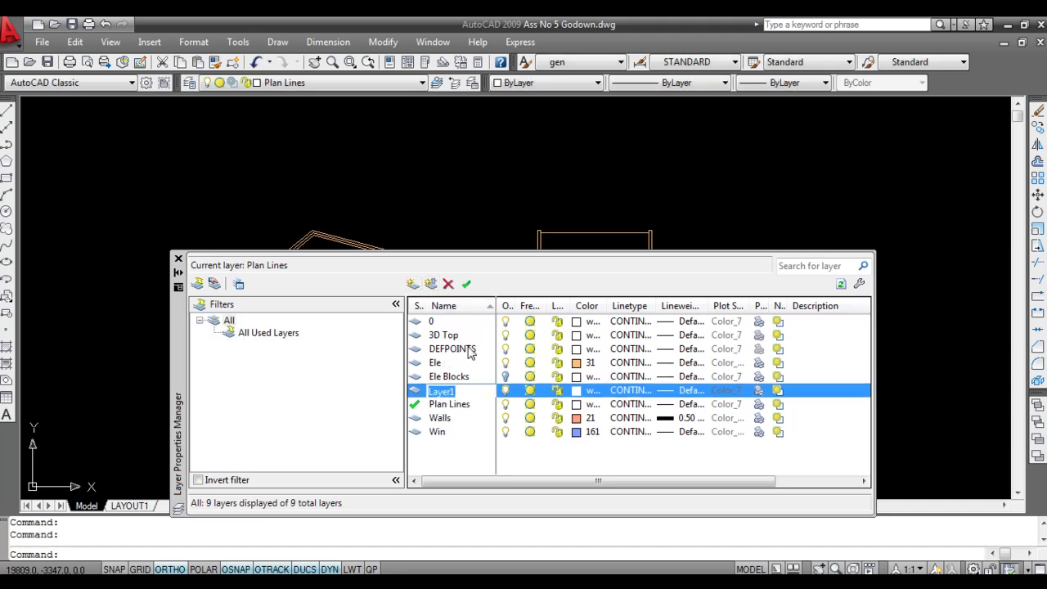
pyautogui.write('3D Front')
pyautogui.press('Return')
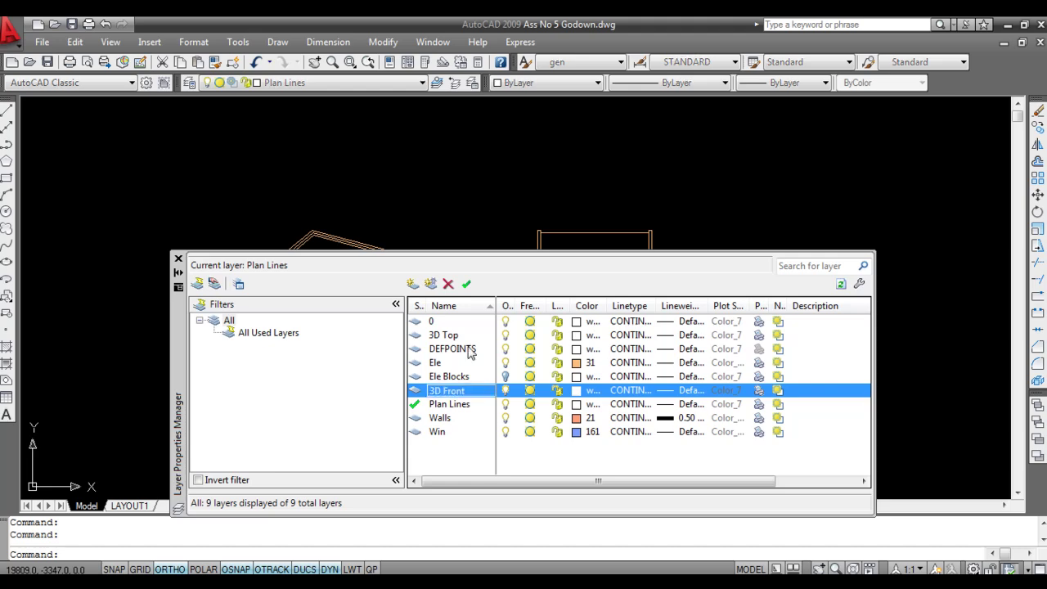
pyautogui.click(413, 284)
pyautogui.write('3D Left')
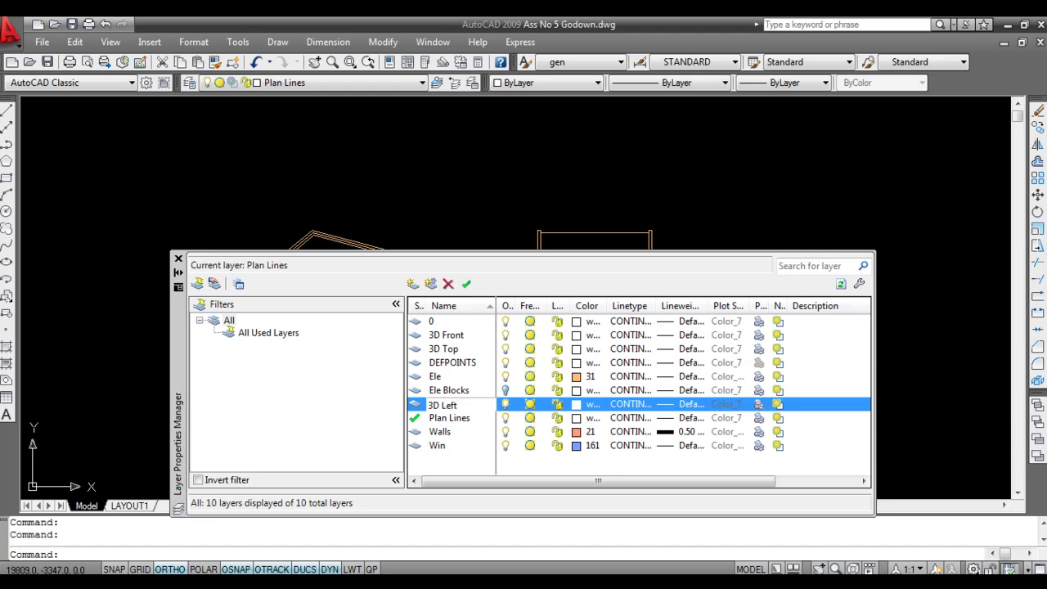
pyautogui.press('Return')
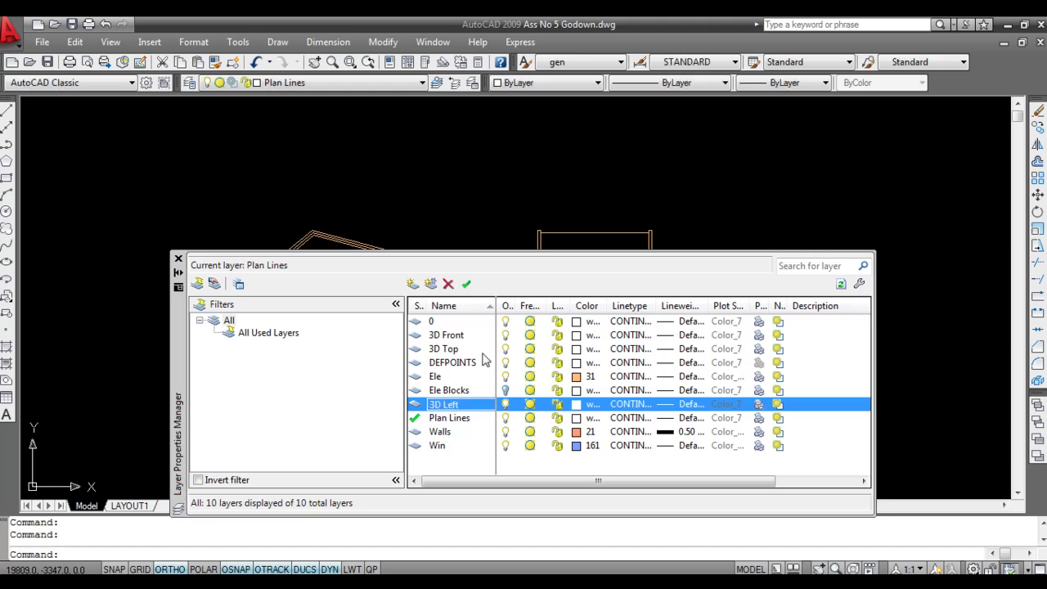
pyautogui.click(179, 260)
pyautogui.moveTo(397, 361); pyautogui.dragTo(347, 336, button='middle')
# Move the side elevation onto layer 3D Left.
pyautogui.scroll(2, 543, 330)
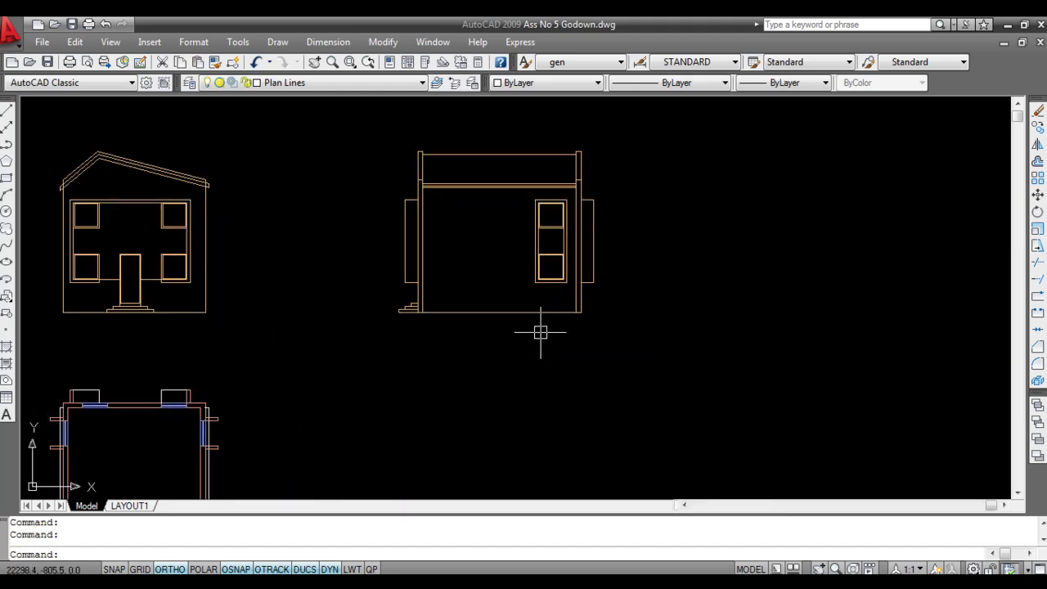
pyautogui.click(641, 420)
pyautogui.click(373, 252)
pyautogui.click(305, 82)
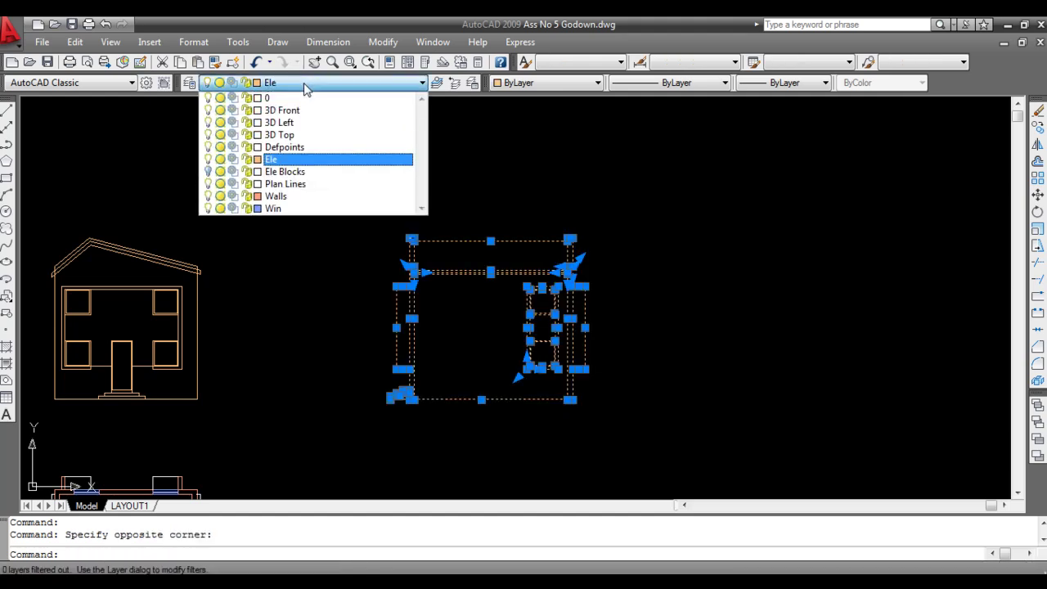
pyautogui.click(282, 122)
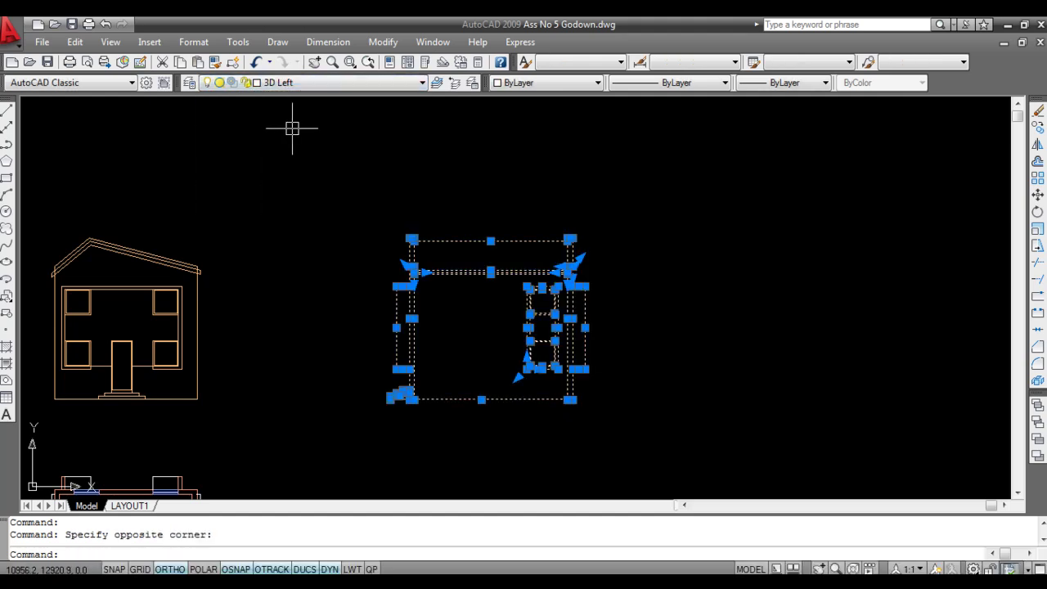
pyautogui.press('Escape')
# Move the front elevation onto layer 3D Front.
pyautogui.moveTo(294, 352); pyautogui.dragTo(427, 320, button='middle')
pyautogui.click(384, 398)
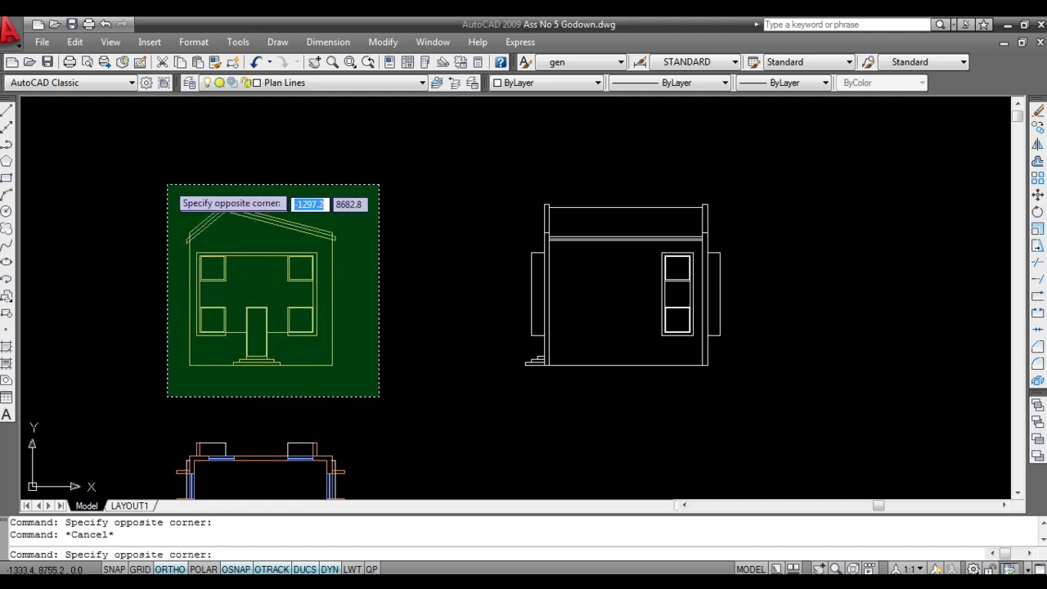
pyautogui.click(167, 185)
pyautogui.click(287, 84)
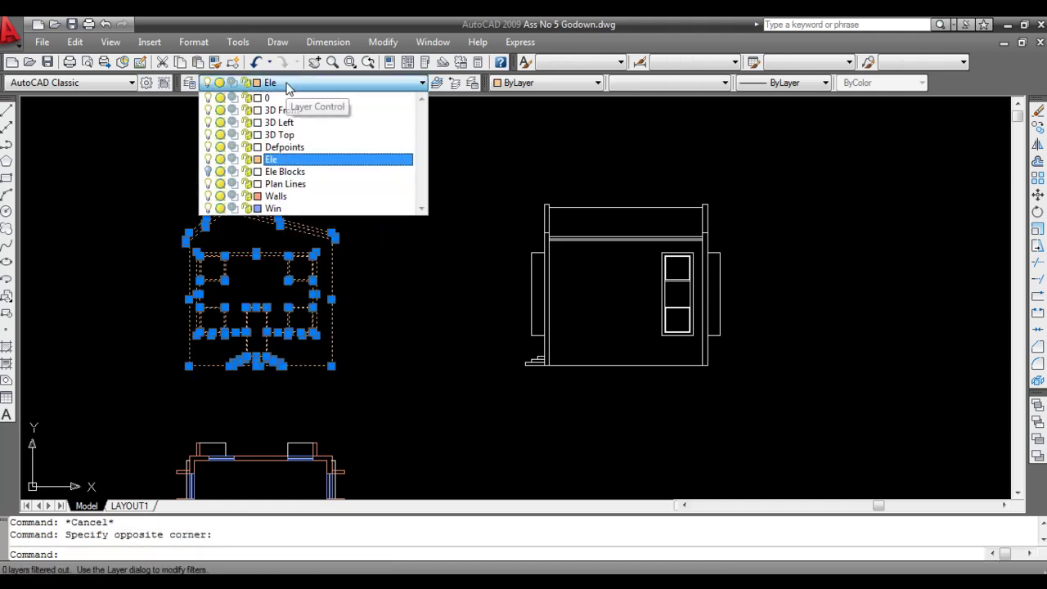
pyautogui.click(276, 110)
pyautogui.press('Escape')
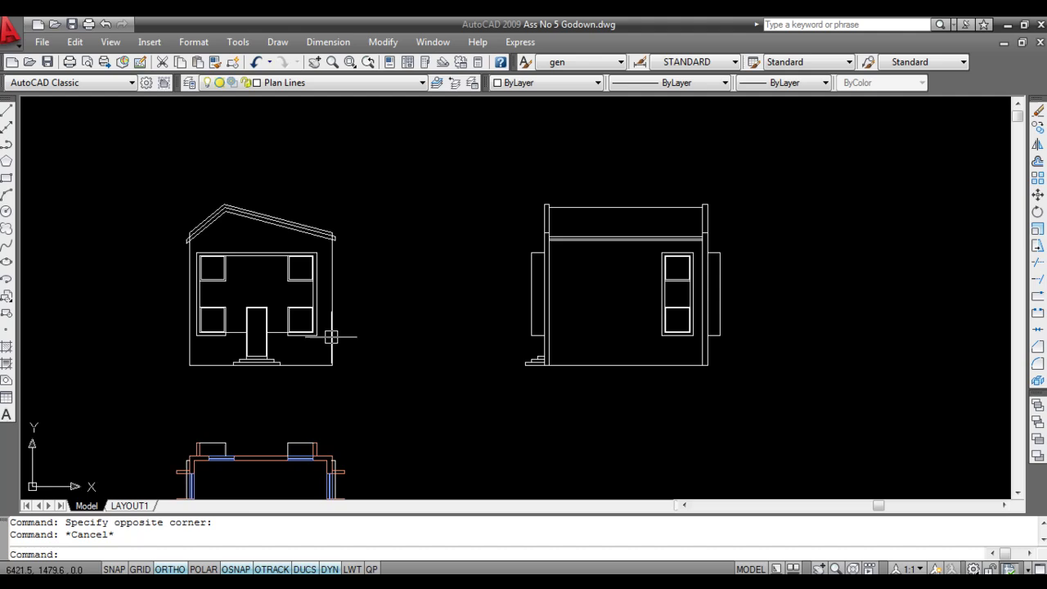
# Move the floor plan onto layer 3D Top.
pyautogui.moveTo(329, 456); pyautogui.dragTo(441, 223, button='middle')
pyautogui.click(511, 434)
pyautogui.click(279, 206)
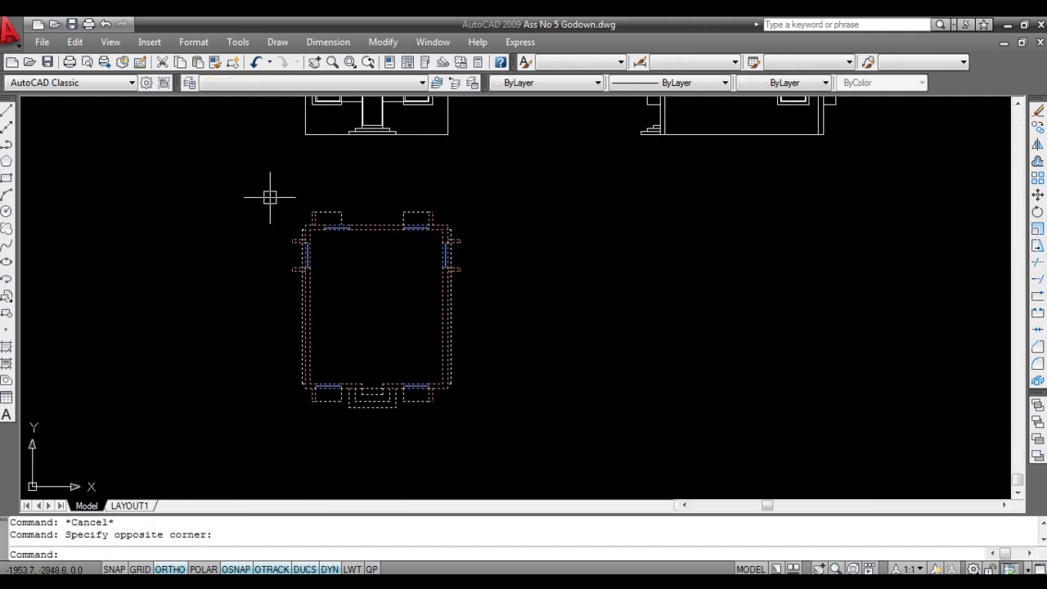
pyautogui.moveTo(313, 149); pyautogui.dragTo(304, 311, button='middle')
pyautogui.click(327, 83)
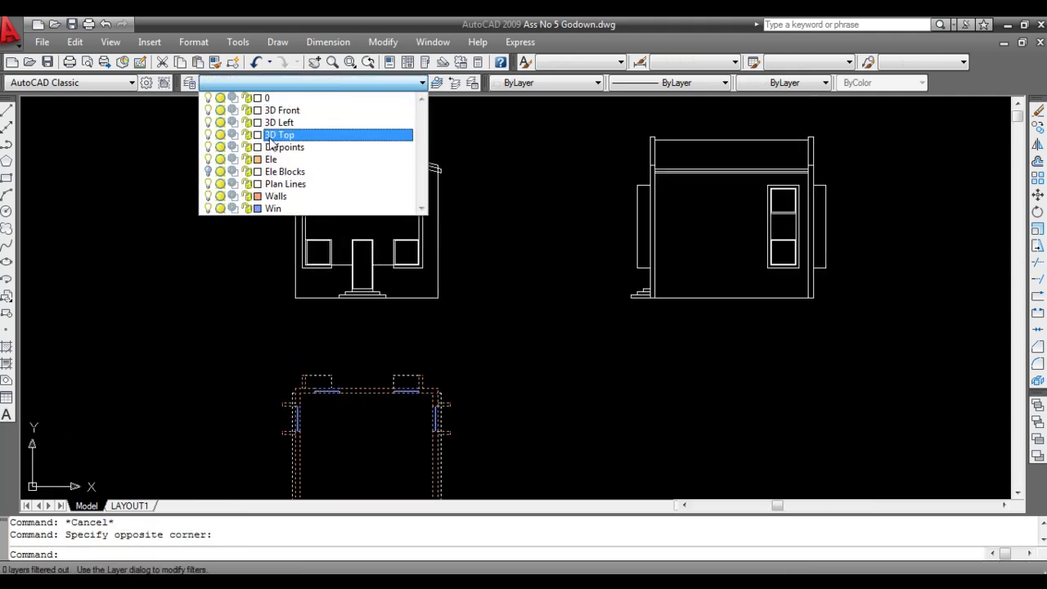
pyautogui.click(280, 134)
pyautogui.press('Escape')
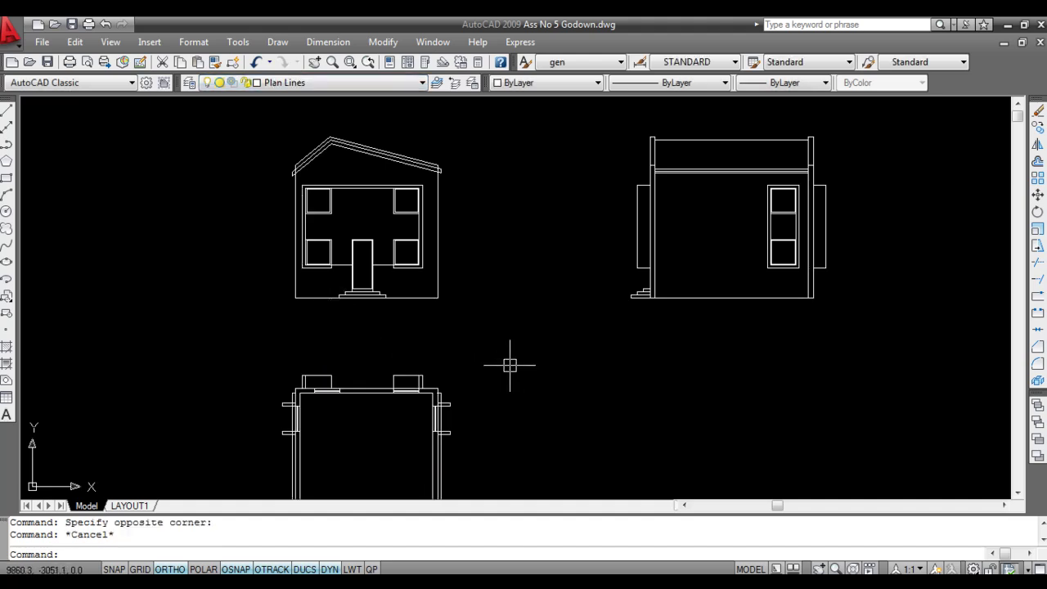
# Save the godown drawing in AutoCAD 2007 format.
pyautogui.moveTo(510, 363); pyautogui.dragTo(452, 341, button='middle')
pyautogui.scroll(-2, 451, 340)
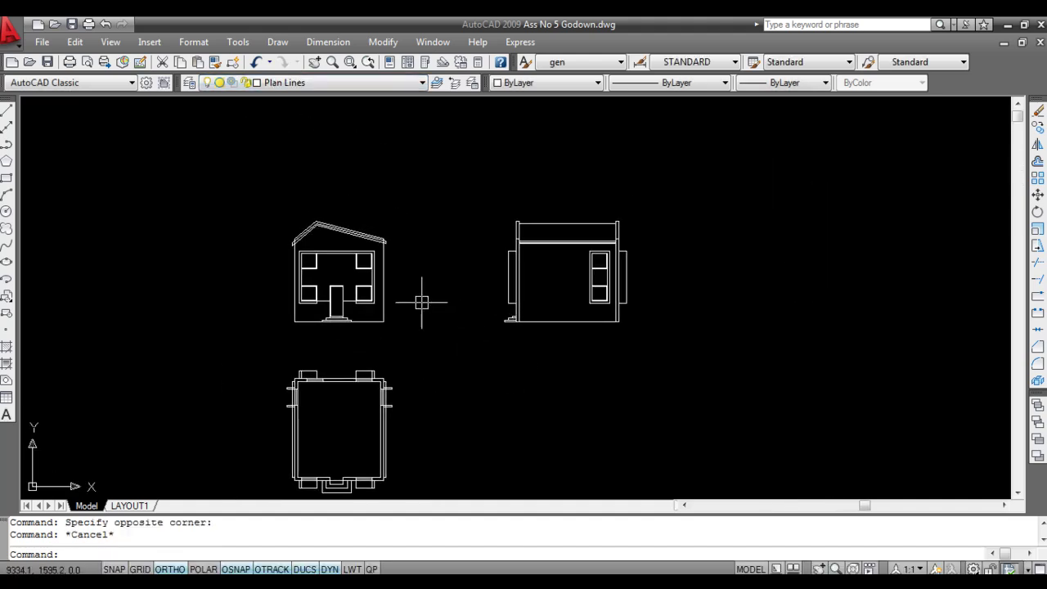
pyautogui.click(49, 64)
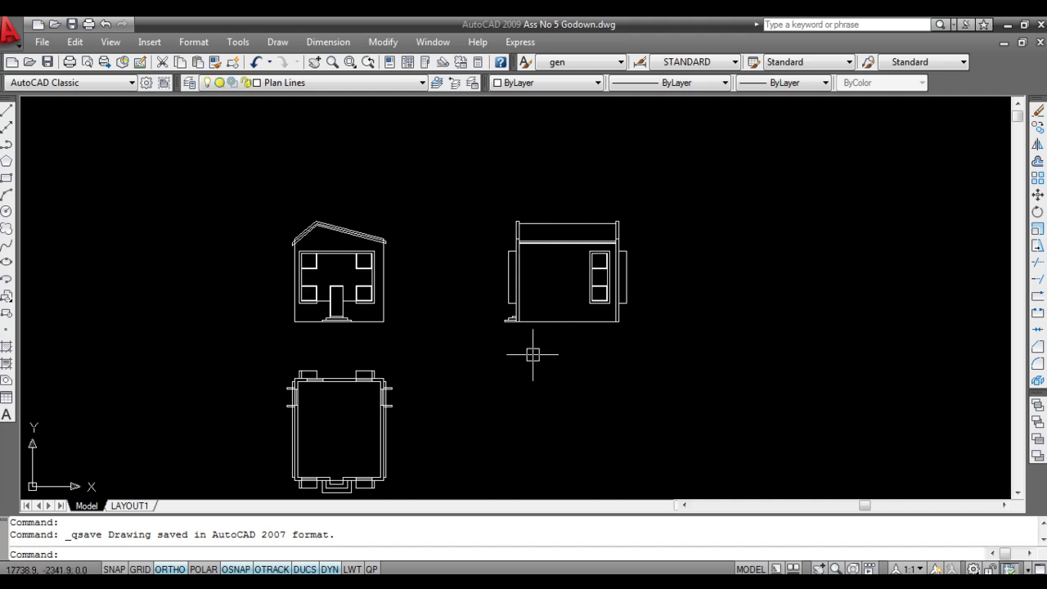
pyautogui.moveTo(447, 420); pyautogui.dragTo(426, 365, button='middle')
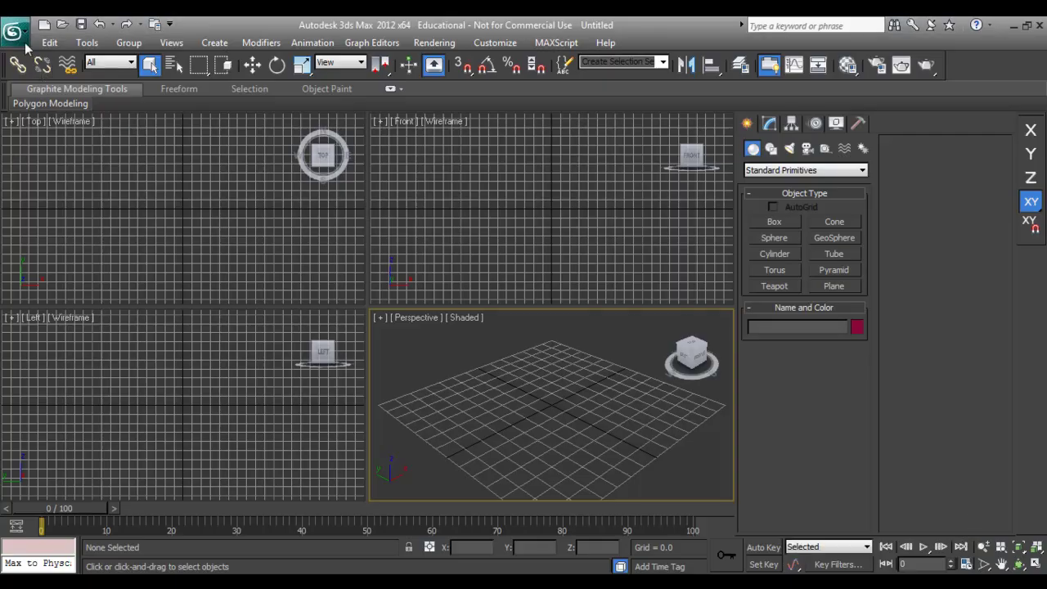
# Begin importing Ass No 5 Godown.dwg with the Legacy AutoCAD filter, then cancel the DWG import.
pyautogui.click(16, 32)
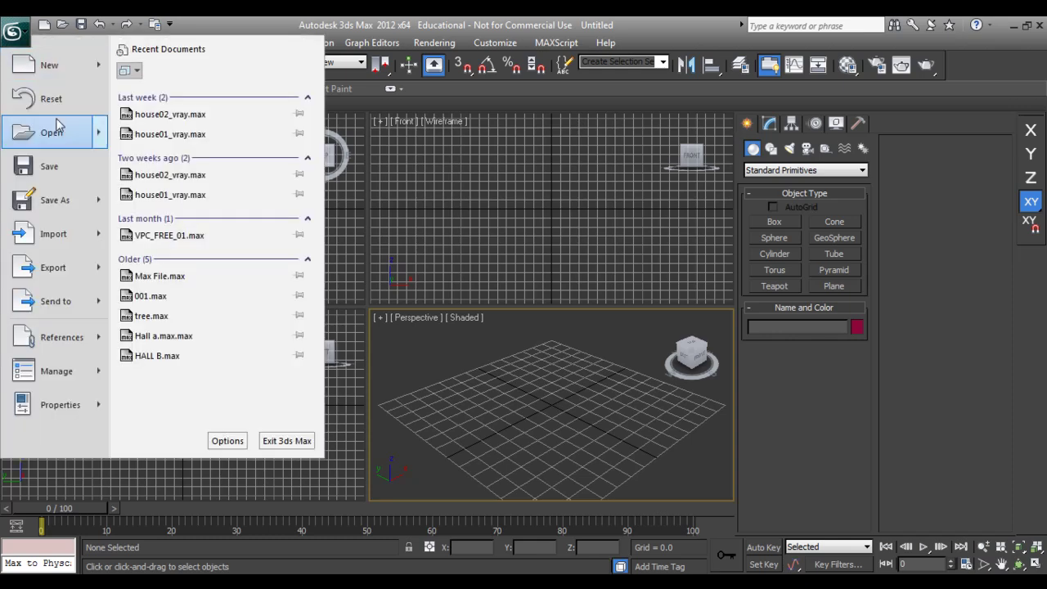
pyautogui.click(57, 245)
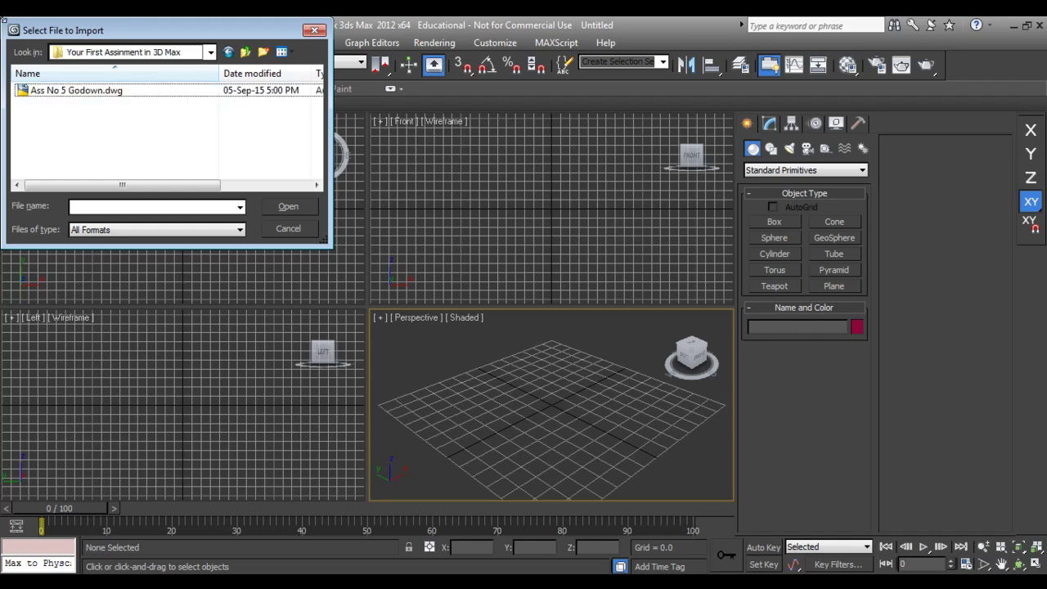
pyautogui.click(90, 91)
pyautogui.click(187, 230)
pyautogui.click(186, 236)
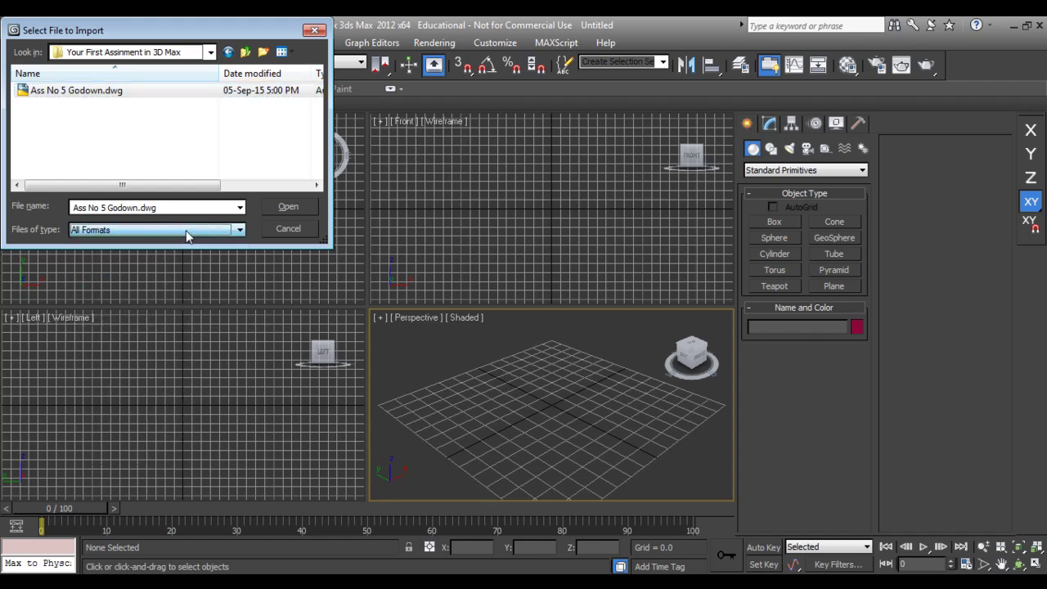
pyautogui.scroll(-5, 186, 230)
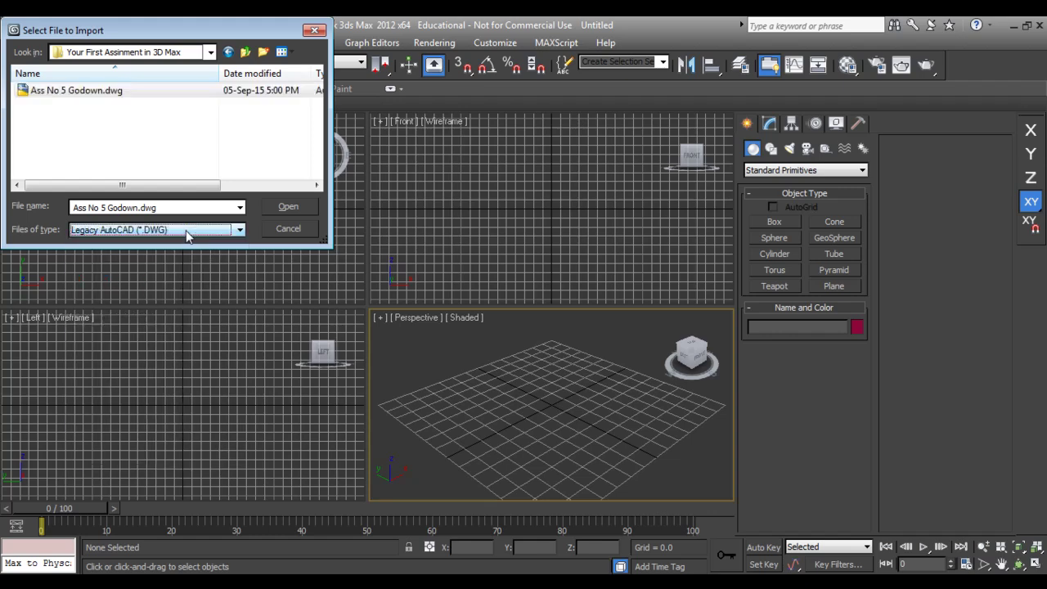
pyautogui.click(70, 91)
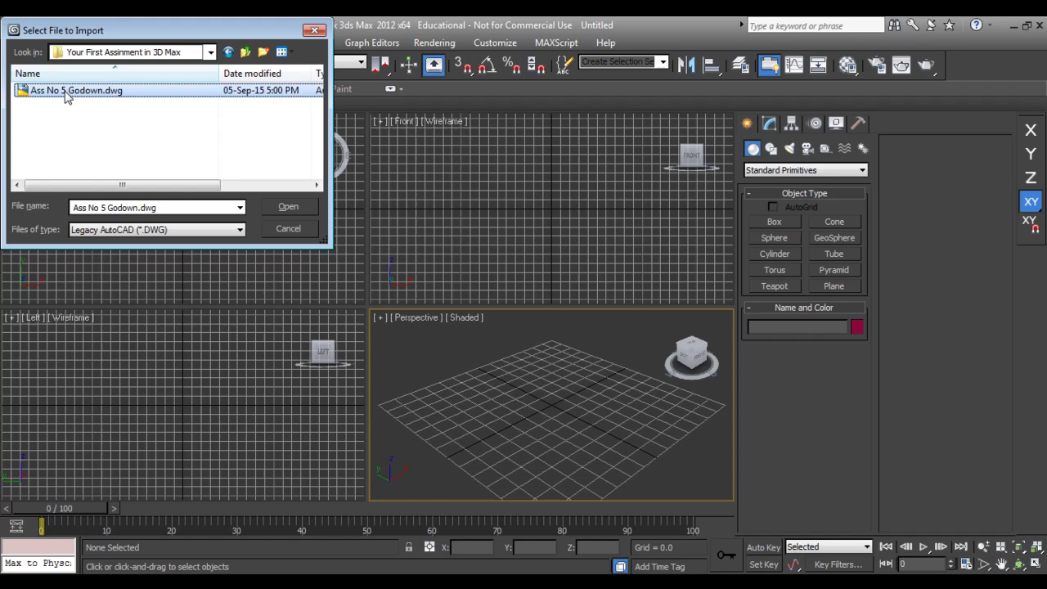
pyautogui.click(282, 210)
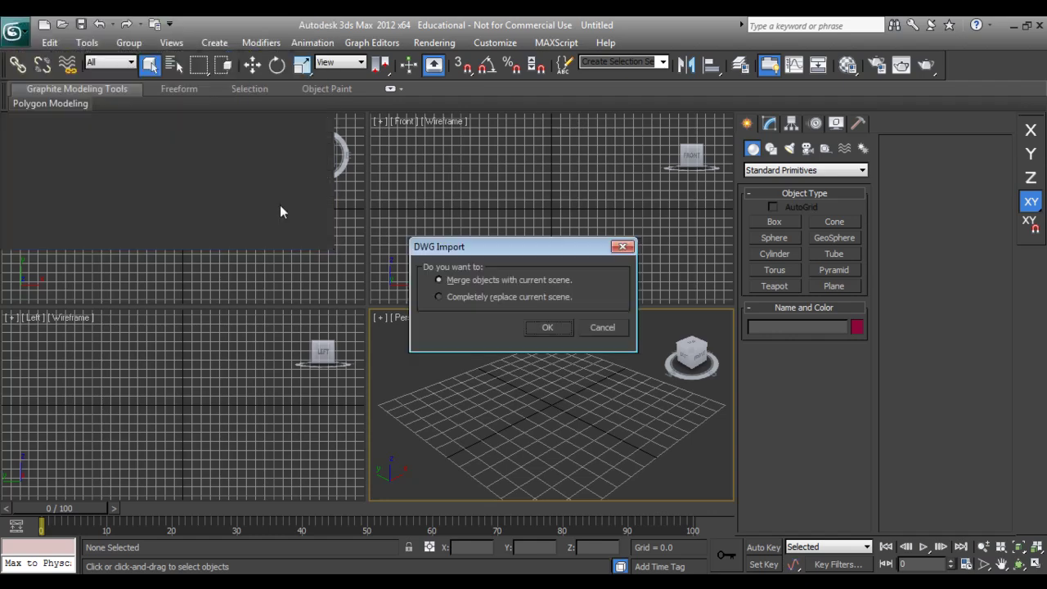
pyautogui.click(593, 330)
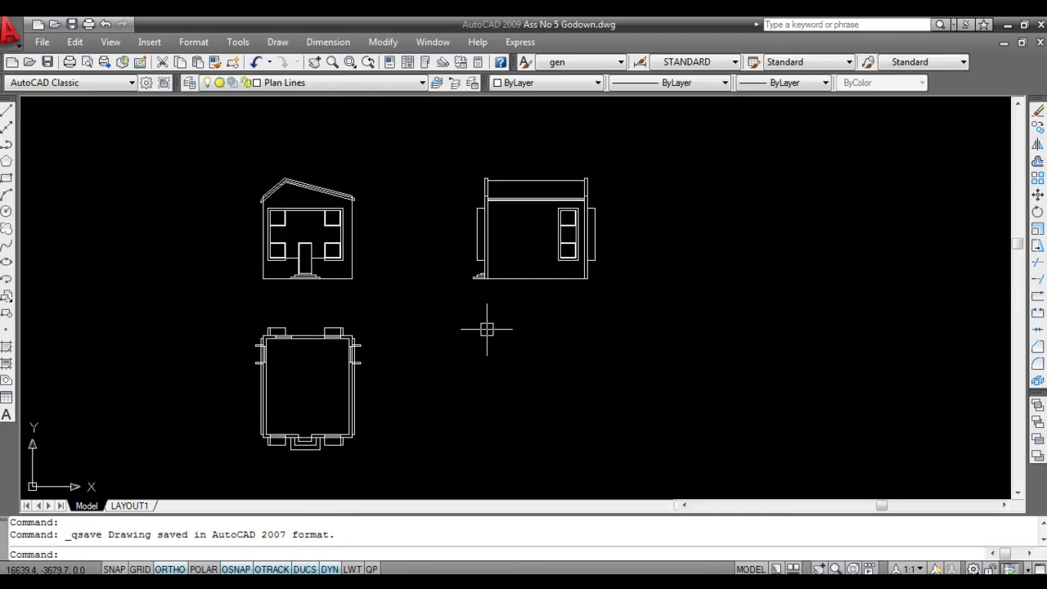
# Save the drawing and make 3D Top the current layer.
pyautogui.click(47, 62)
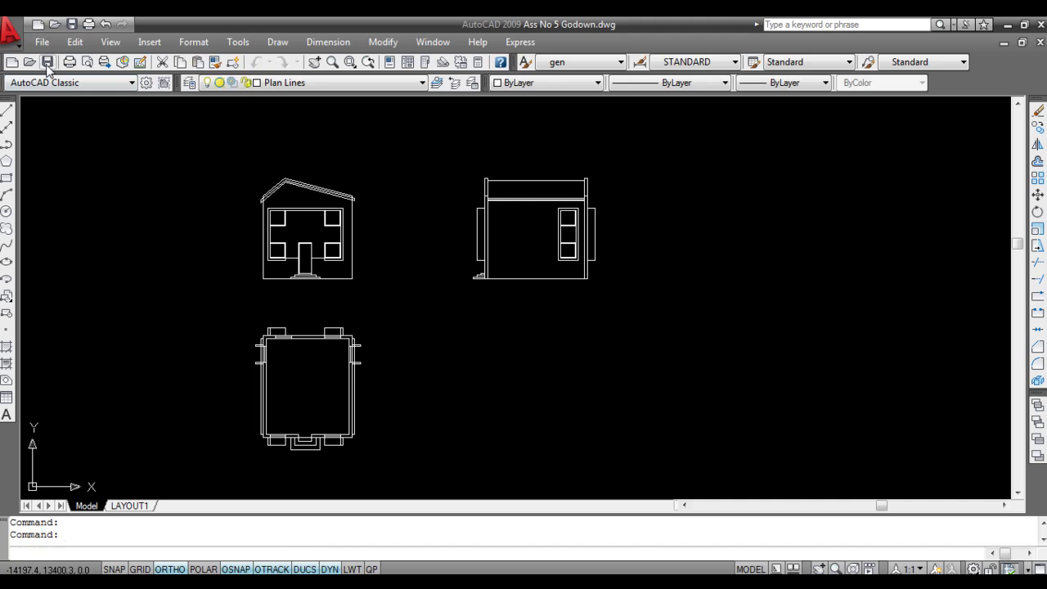
pyautogui.click(387, 156)
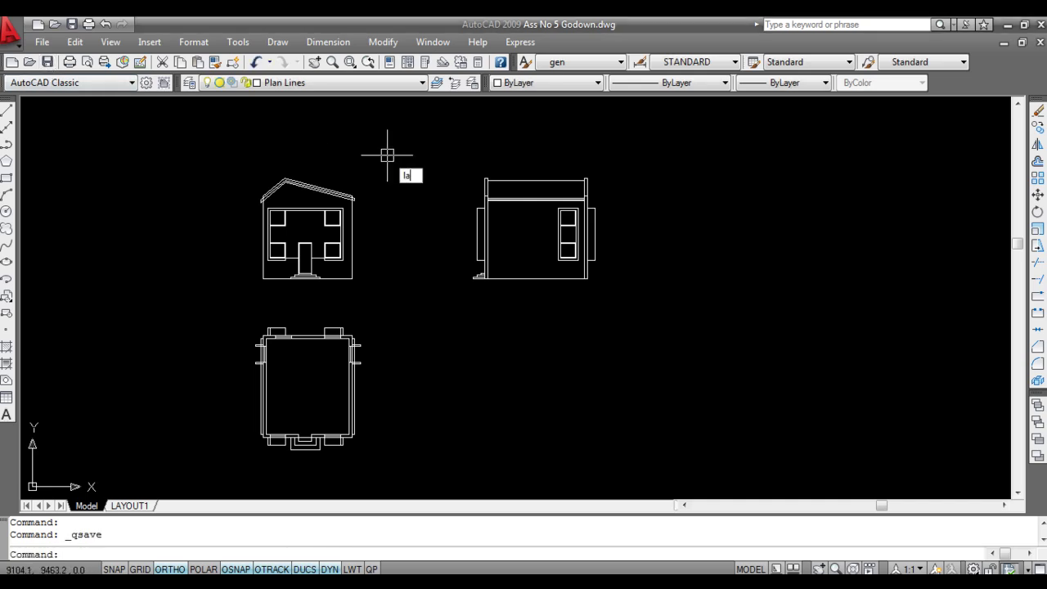
pyautogui.press('Return')
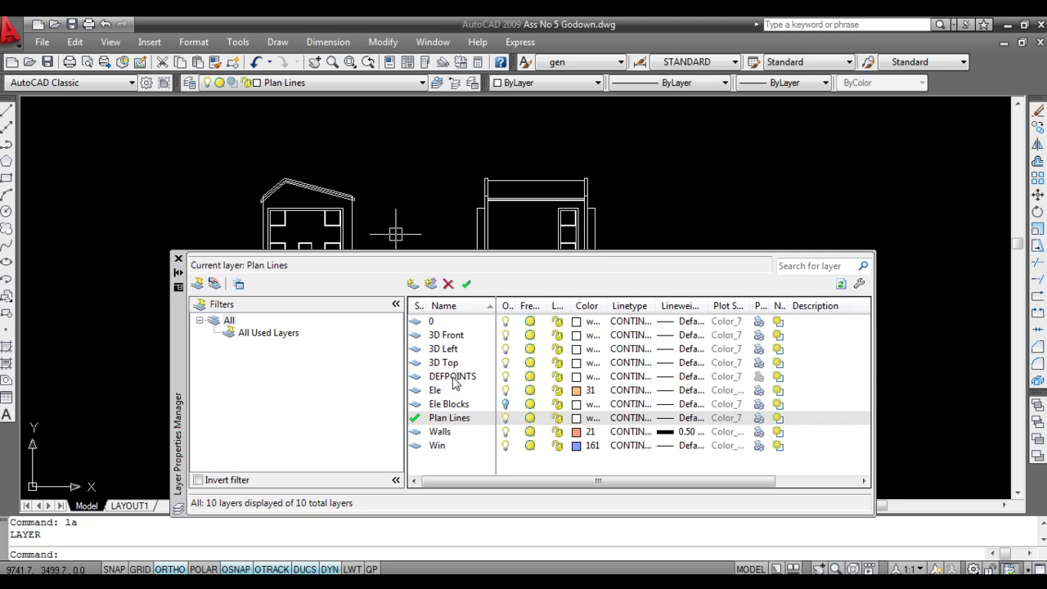
pyautogui.click(450, 364)
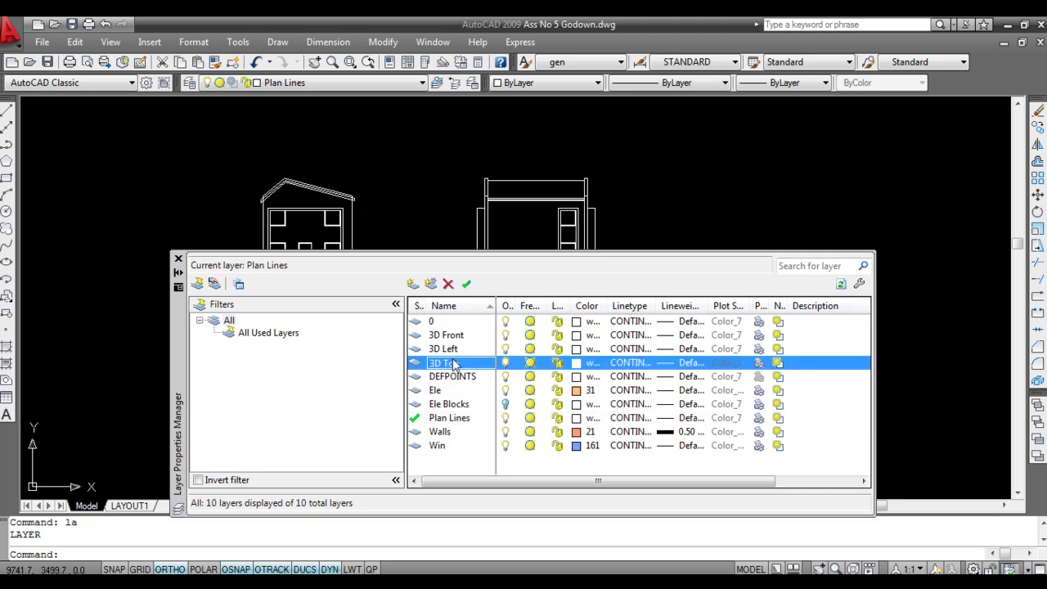
pyautogui.click(467, 284)
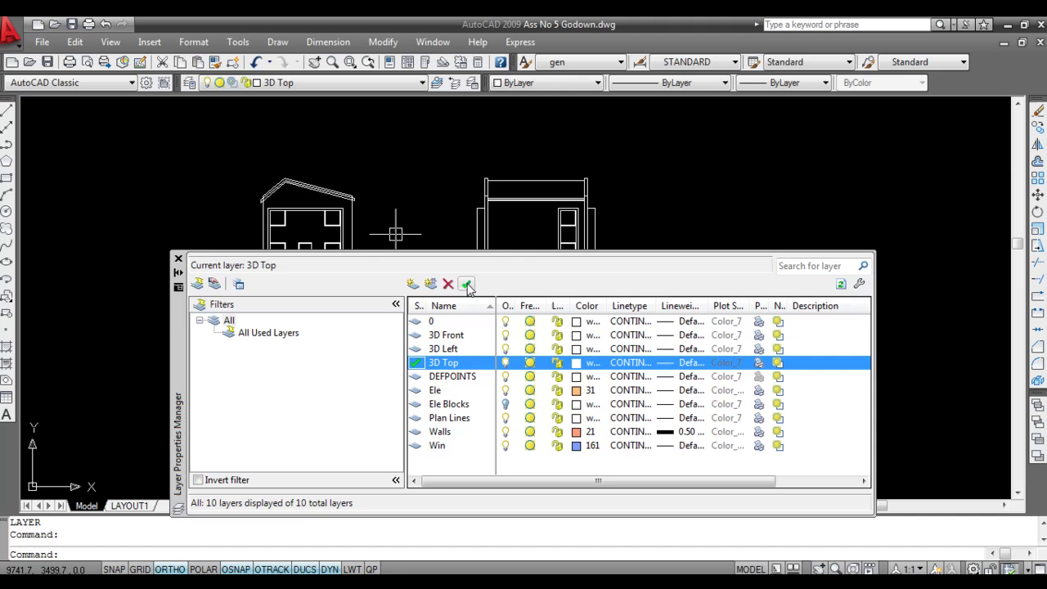
# Invert the layer selection to turn off every layer except 3D Top, then save.
pyautogui.rightClick(455, 365)
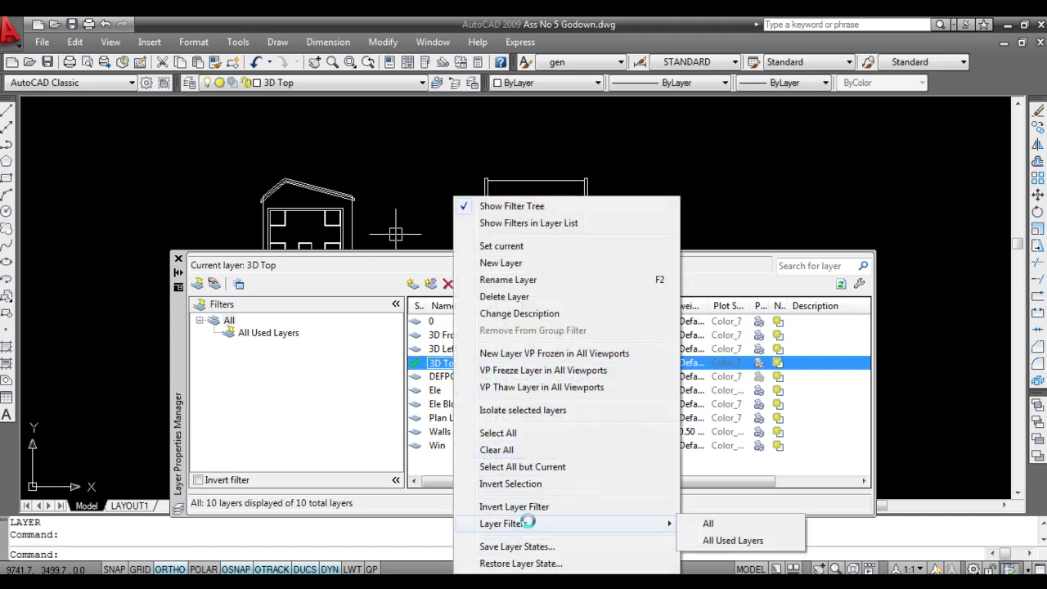
pyautogui.click(524, 484)
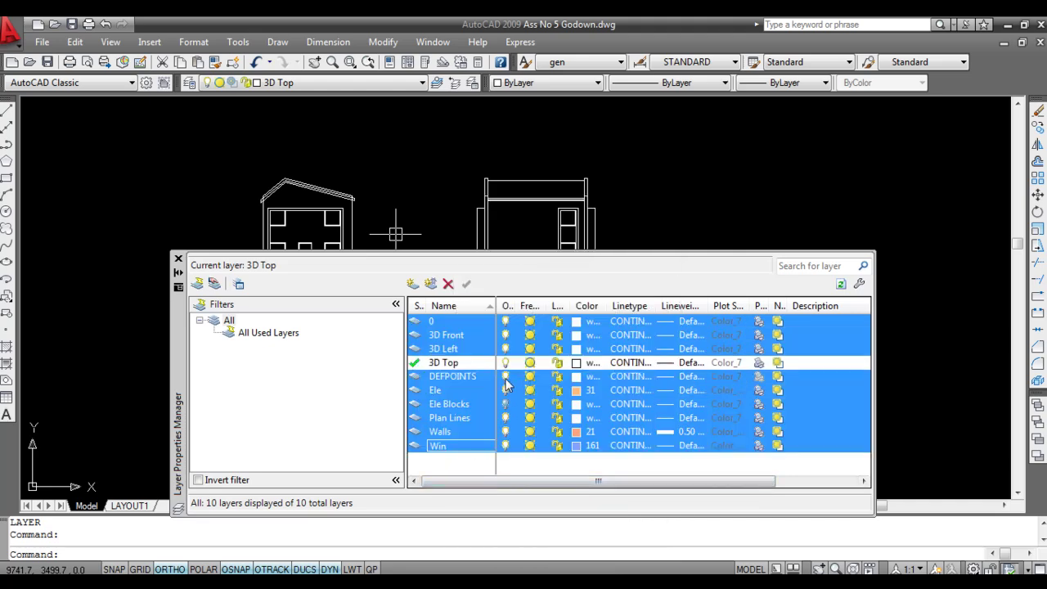
pyautogui.click(505, 377)
pyautogui.click(178, 260)
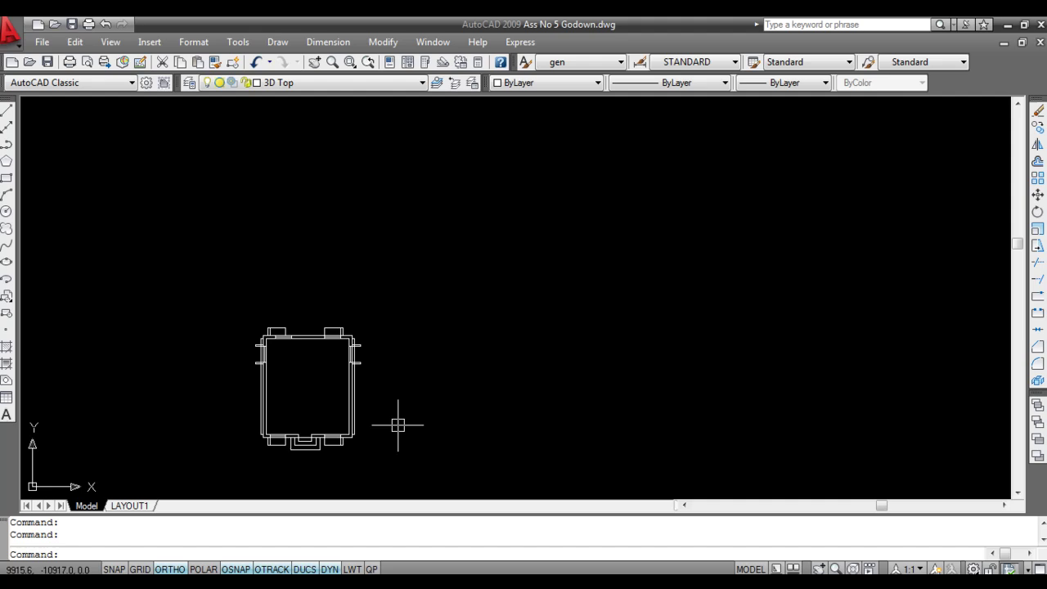
pyautogui.moveTo(320, 374); pyautogui.dragTo(362, 312, button='middle')
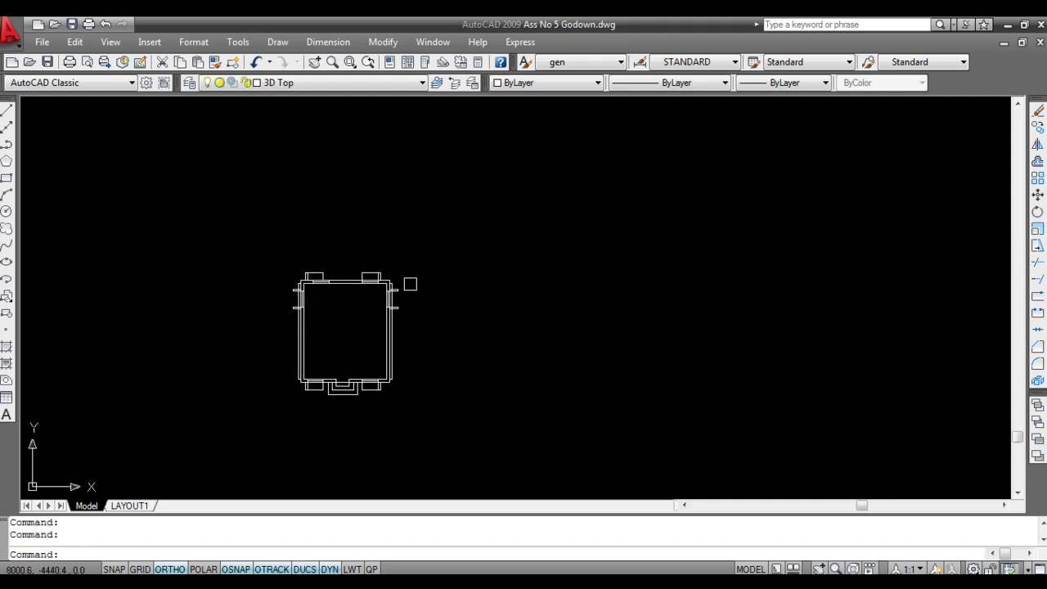
pyautogui.hotkey('ctrl', 's')
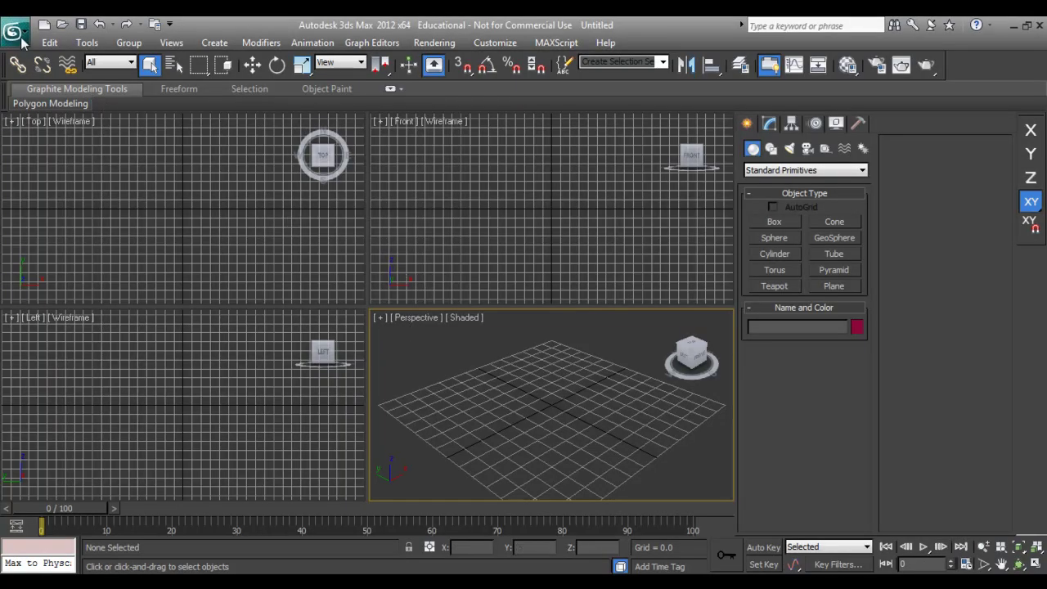
# Merge Ass No 5 Godown.dwg into the scene, bringing in the floor plan as shape 3D Top.001.
pyautogui.click(18, 35)
pyautogui.click(53, 236)
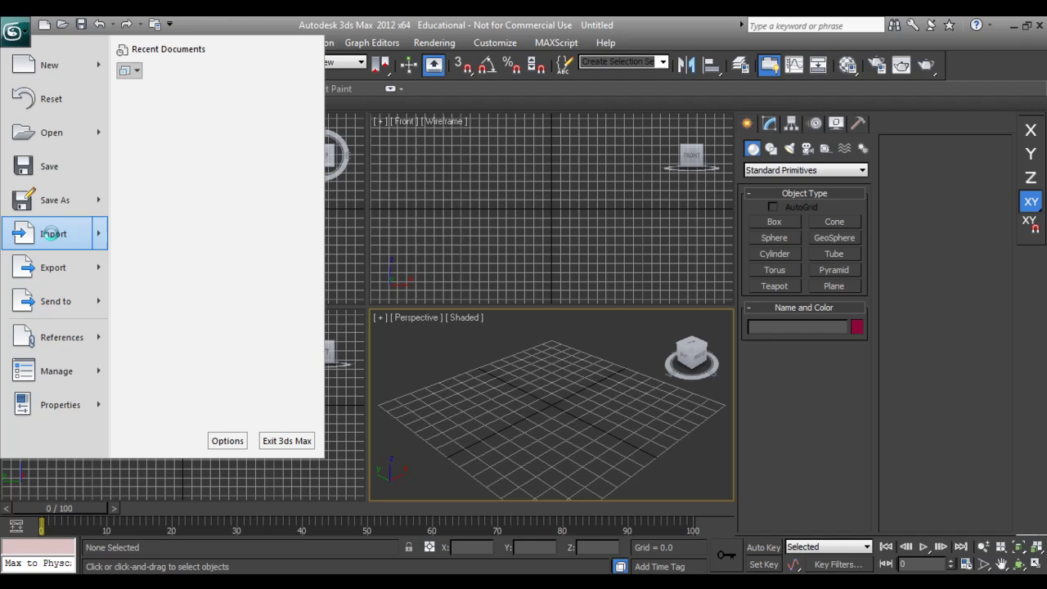
pyautogui.click(103, 90)
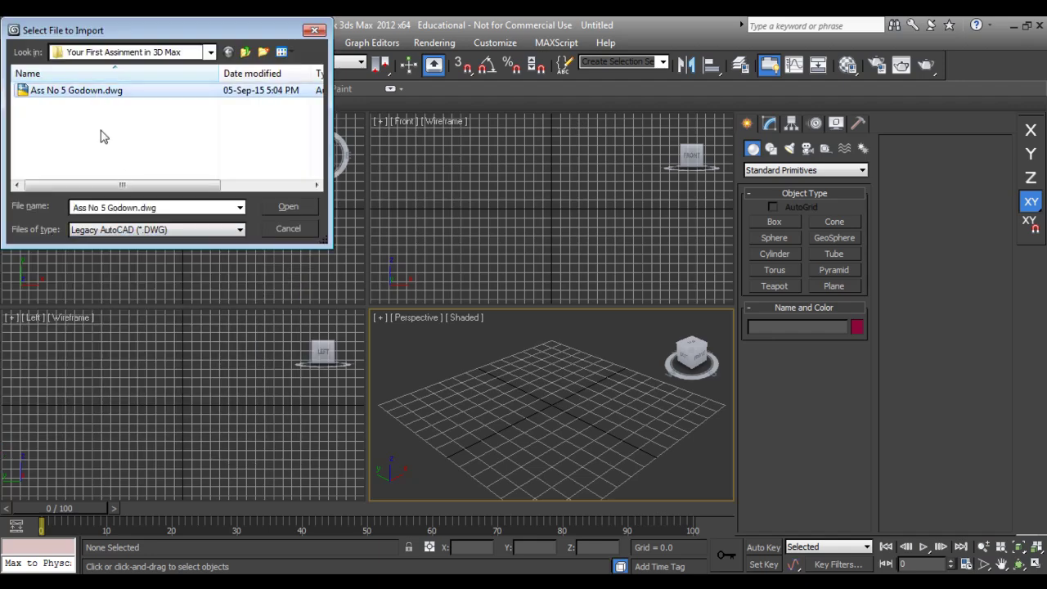
pyautogui.click(288, 207)
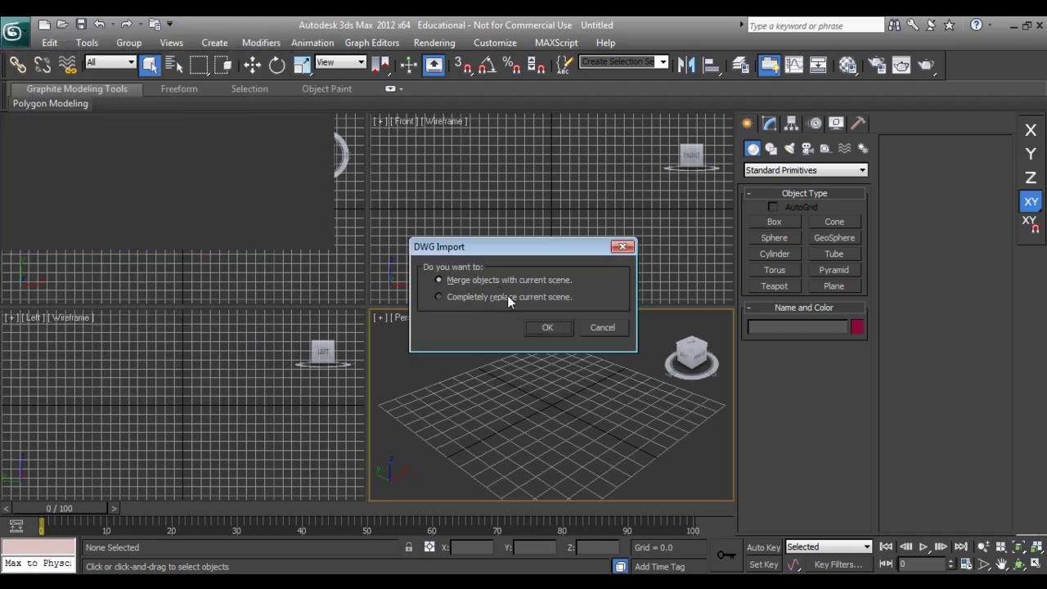
pyautogui.click(547, 328)
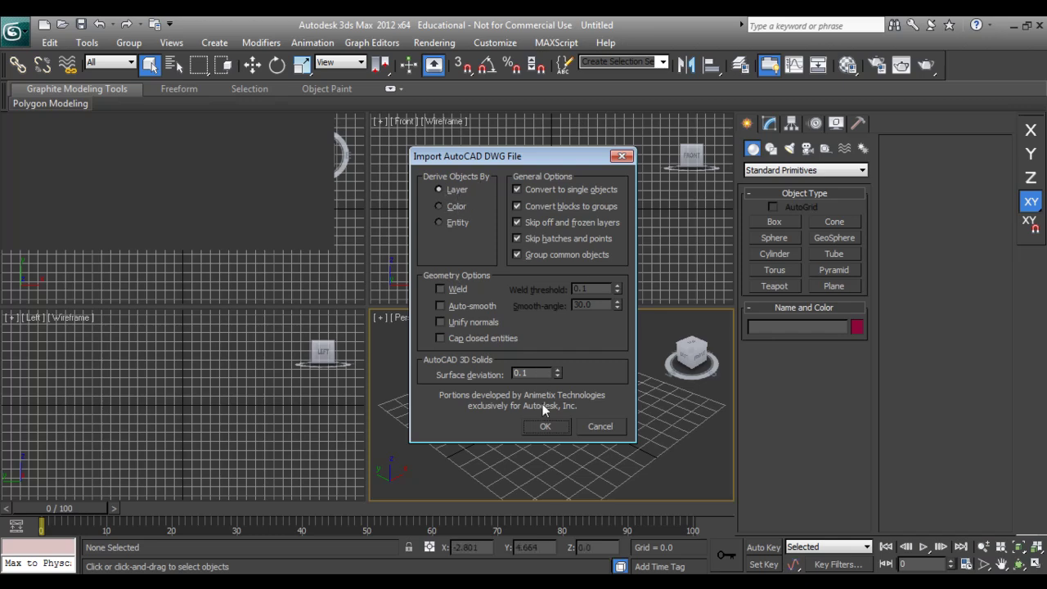
pyautogui.click(547, 425)
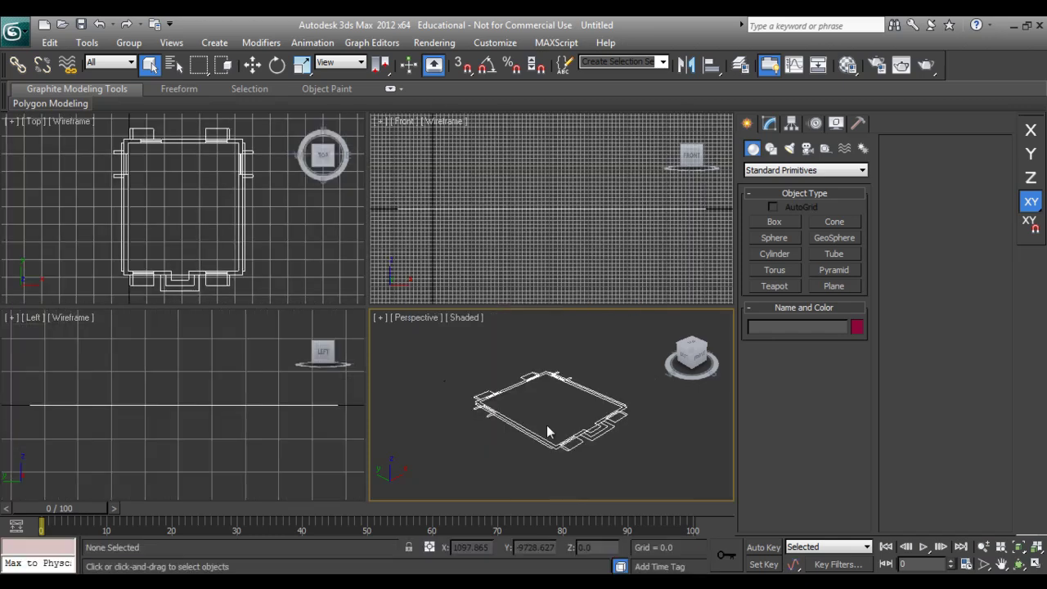
pyautogui.click(577, 444)
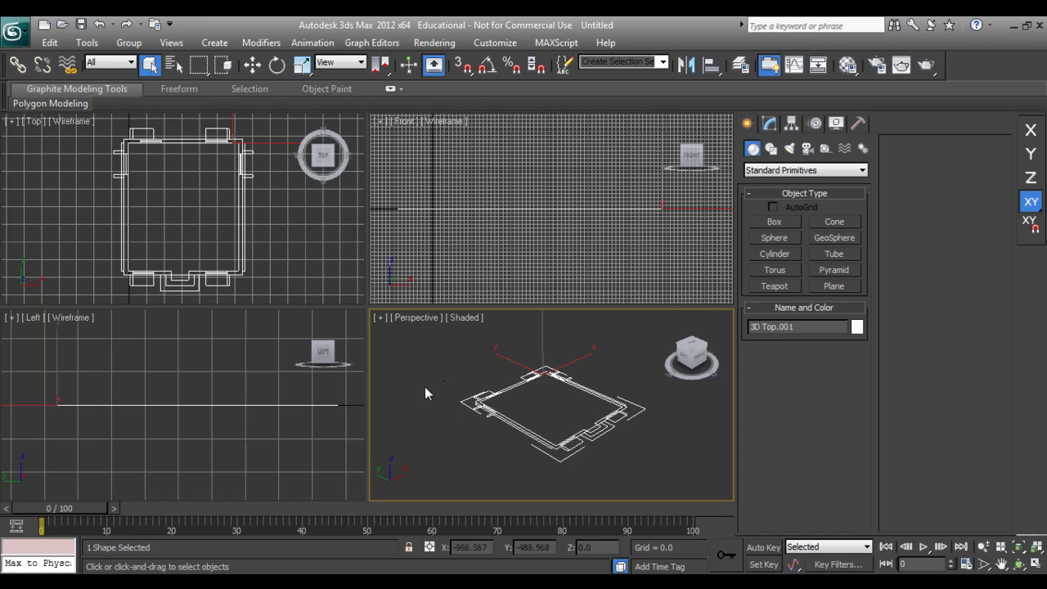
pyautogui.moveTo(353, 586)
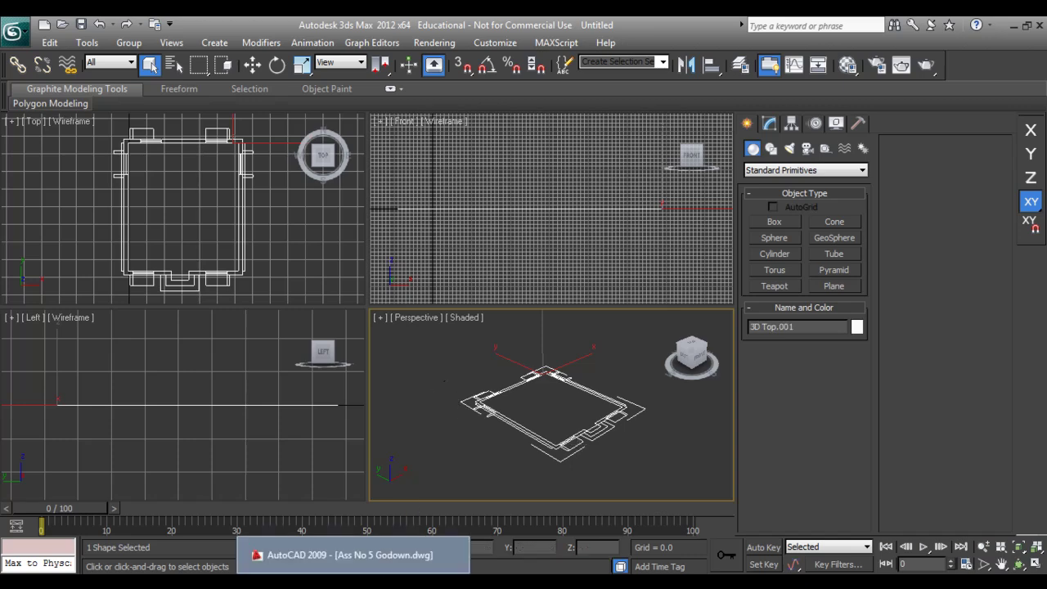
pyautogui.click(350, 555)
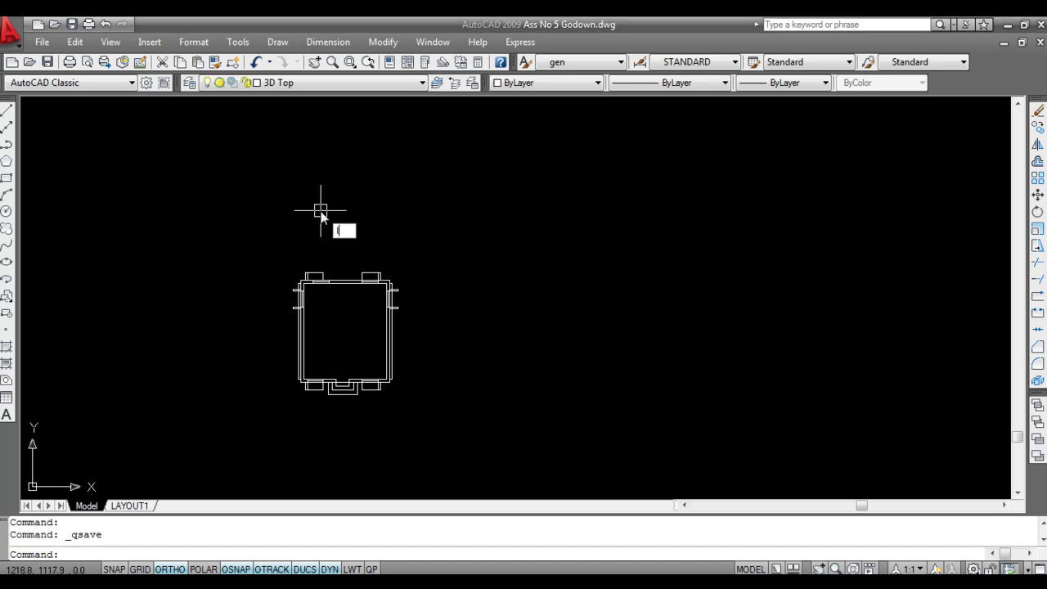
# Turn on 3D Left and make it current, turn off 3D Top, and save the drawing.
pyautogui.write('la')
pyautogui.press('Return')
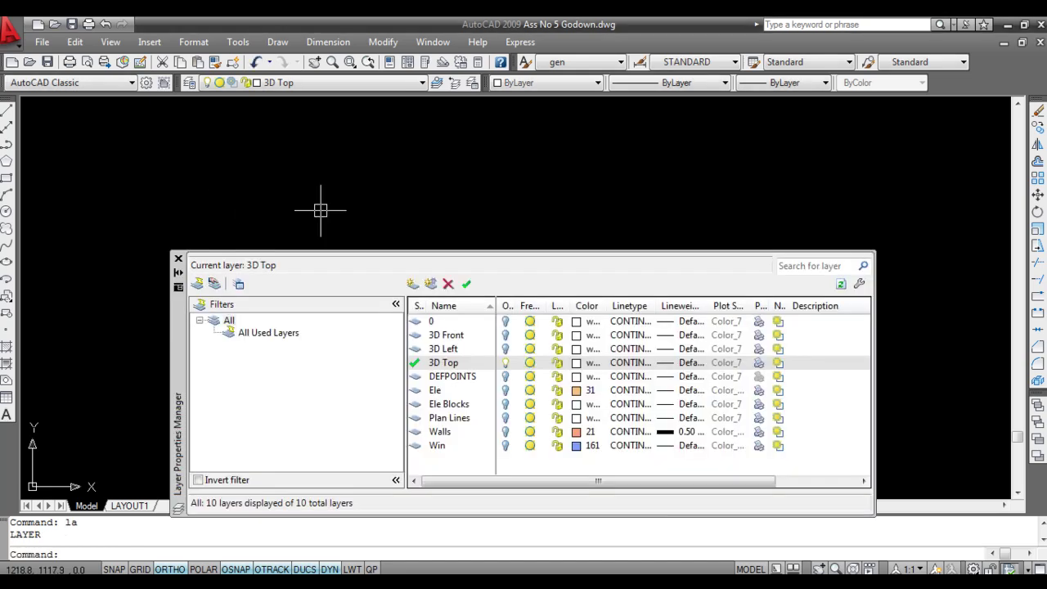
pyautogui.click(446, 350)
pyautogui.click(502, 350)
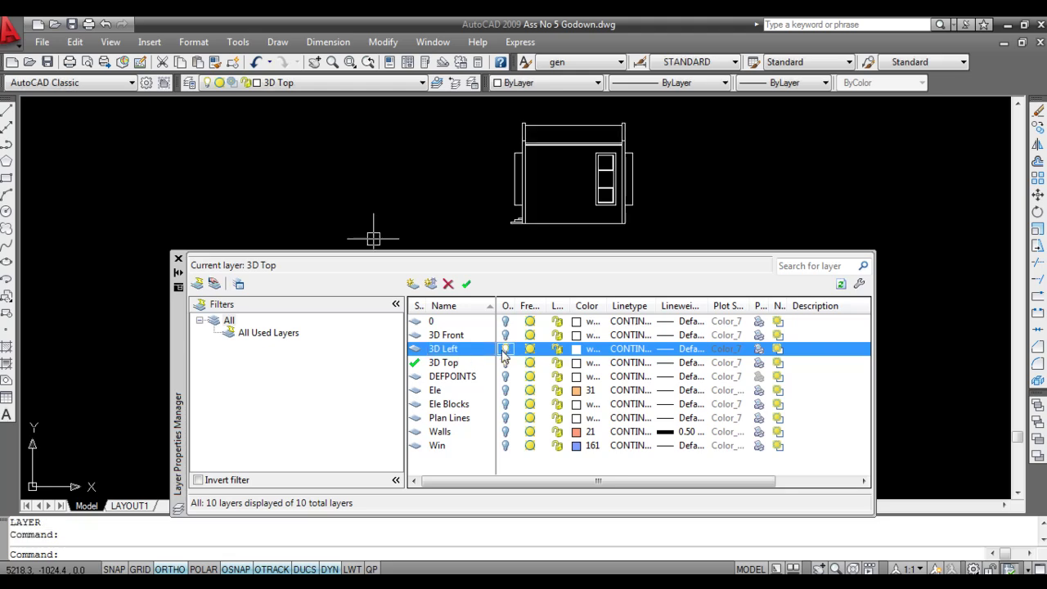
pyautogui.click(466, 284)
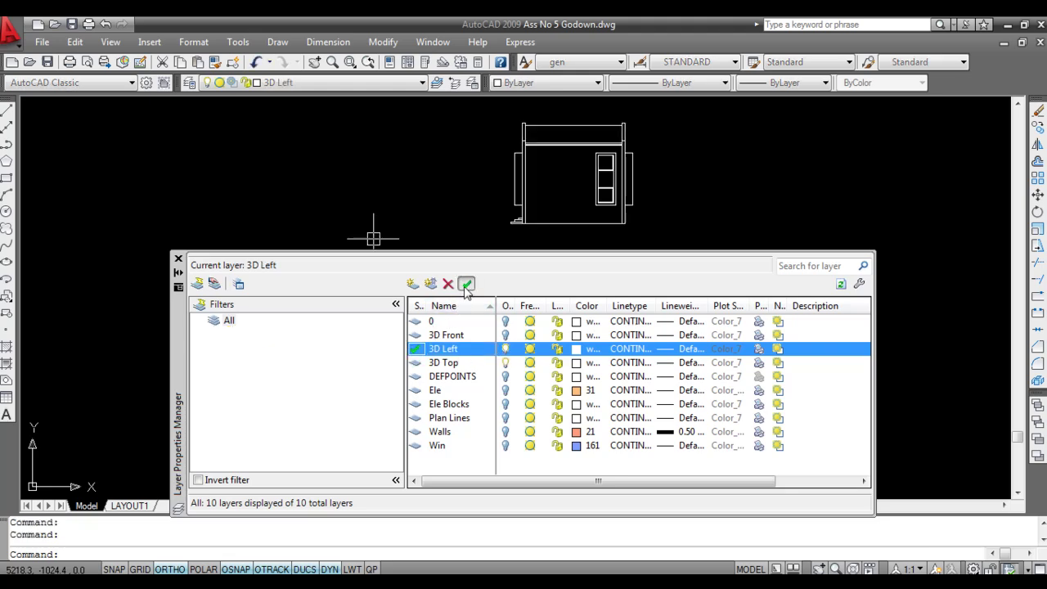
pyautogui.click(505, 365)
pyautogui.click(178, 259)
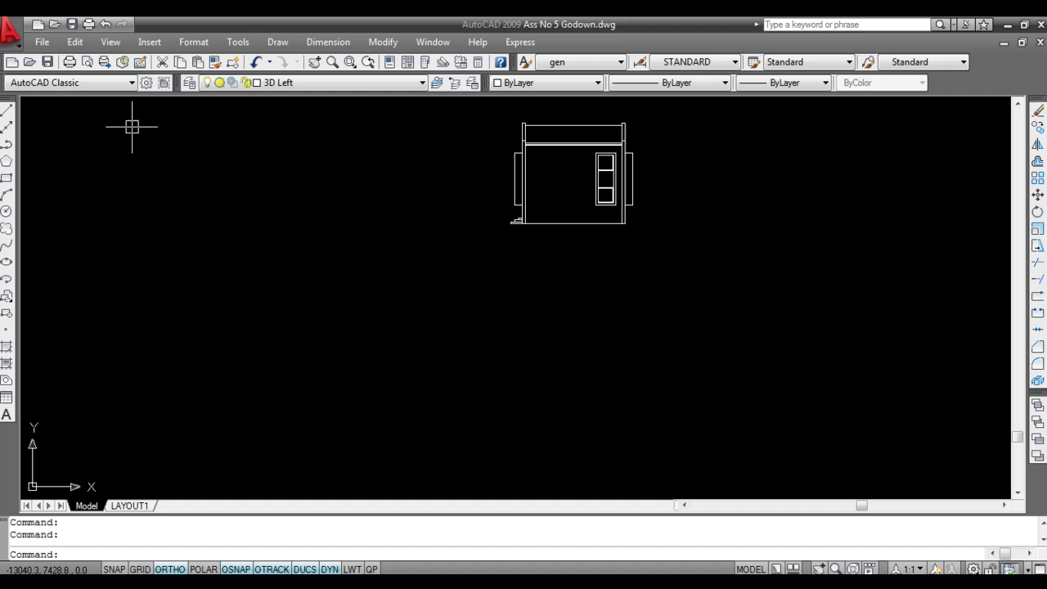
pyautogui.click(48, 63)
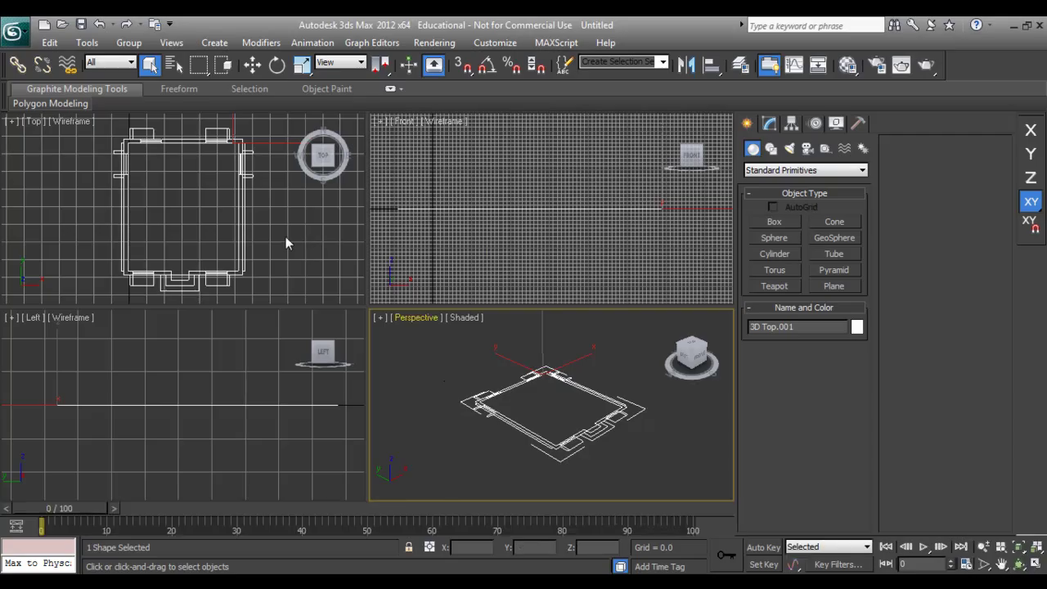
# Merge Ass No 5 Godown.dwg again, adding the side elevation as shape 3D Left.001.
pyautogui.click(13, 32)
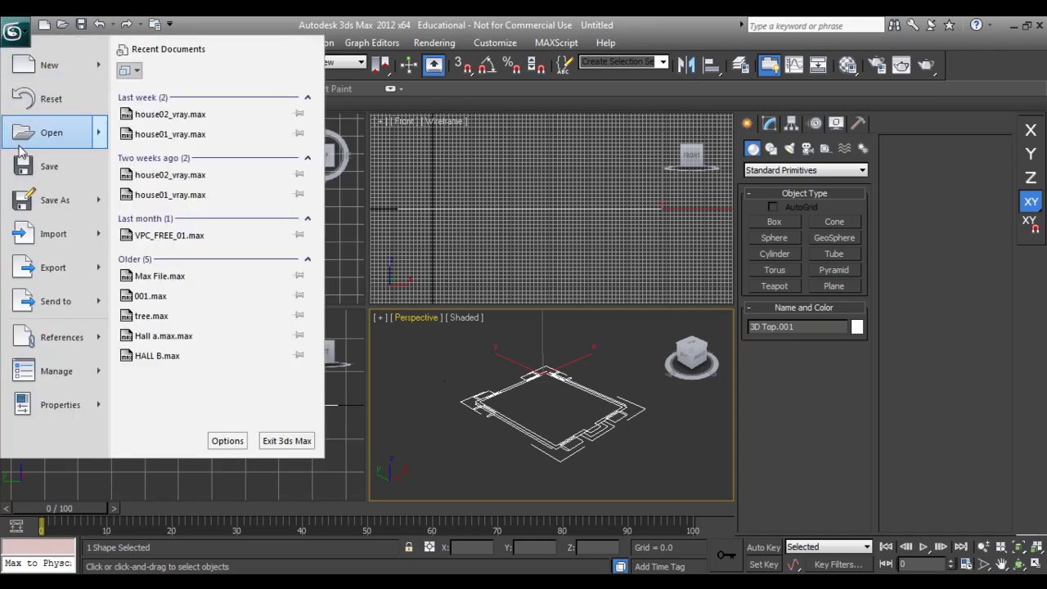
pyautogui.click(36, 242)
pyautogui.click(86, 91)
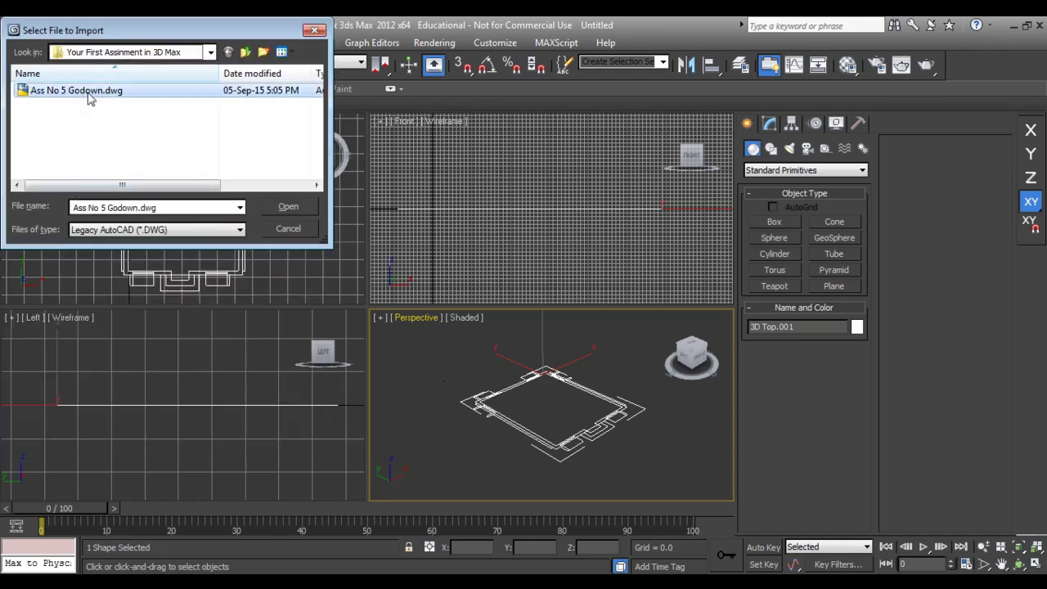
pyautogui.click(288, 206)
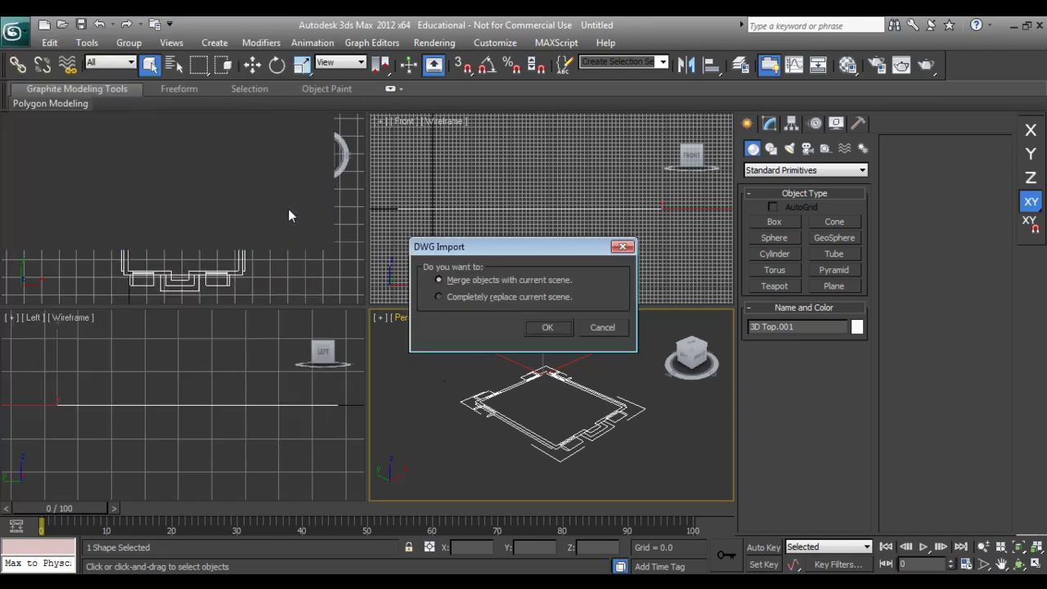
pyautogui.click(544, 327)
pyautogui.click(544, 427)
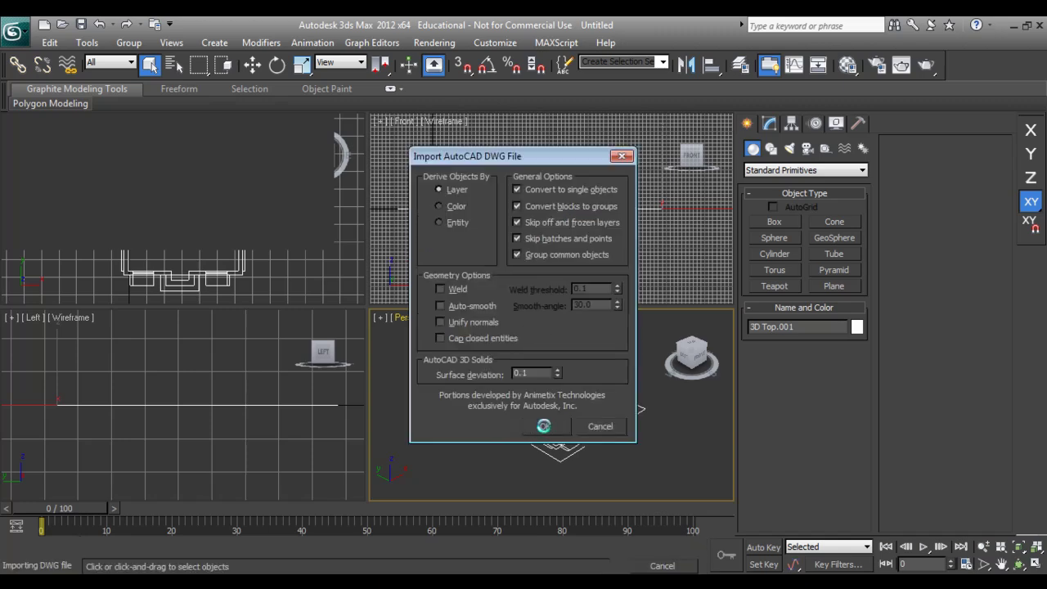
pyautogui.click(552, 386)
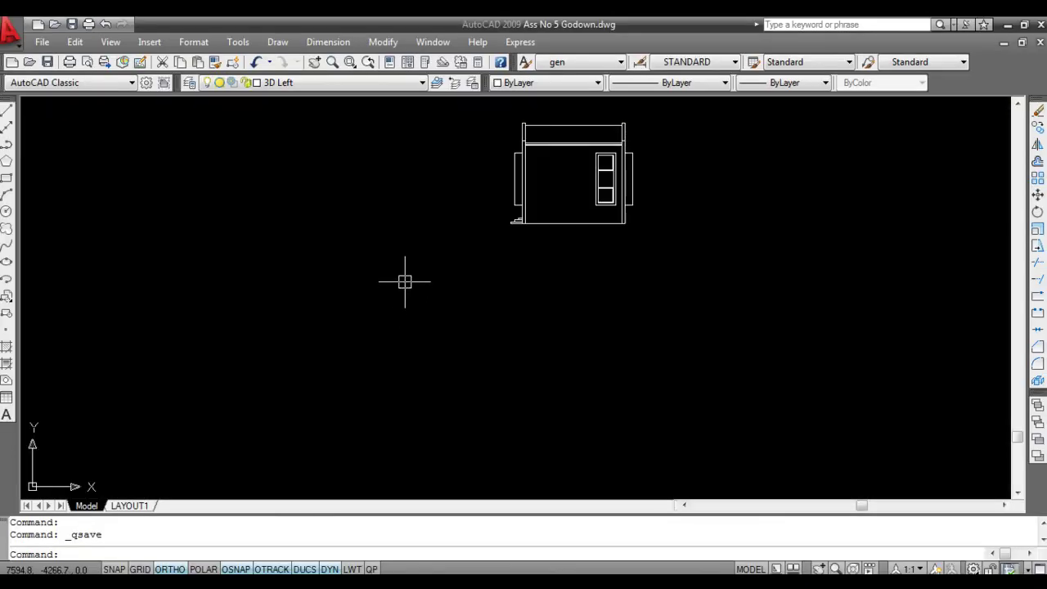
# Make 3D Front the current and only visible layer, turning 3D Left off, and save.
pyautogui.write('la')
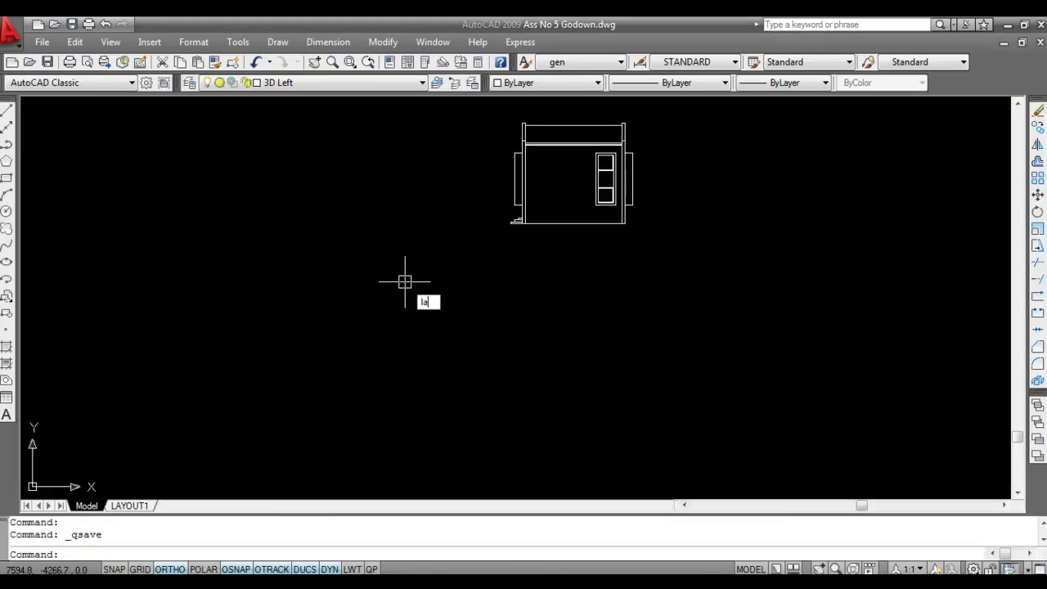
pyautogui.press('Return')
pyautogui.click(504, 348)
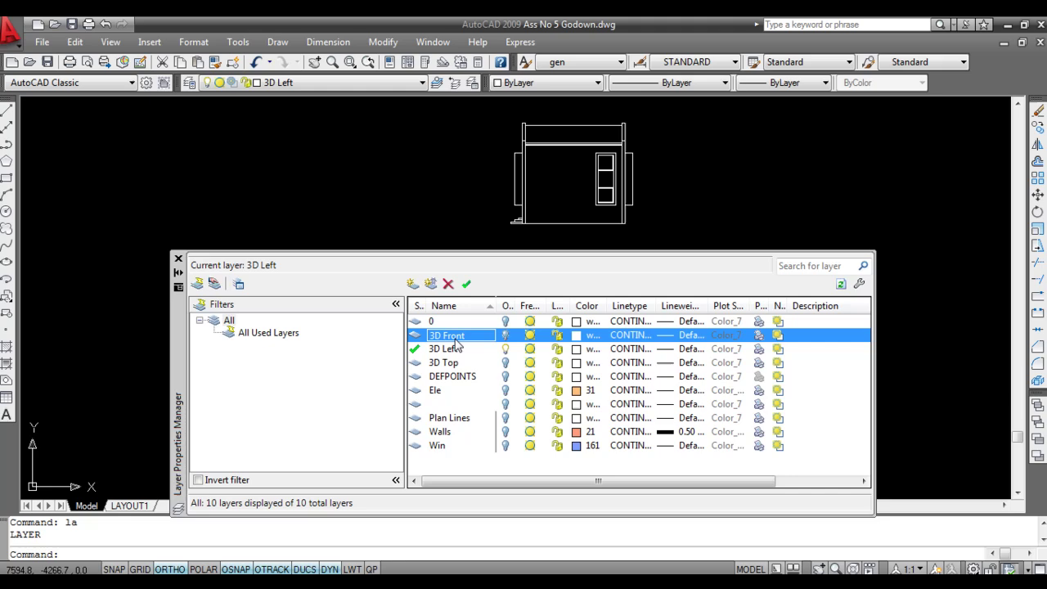
pyautogui.click(718, 205)
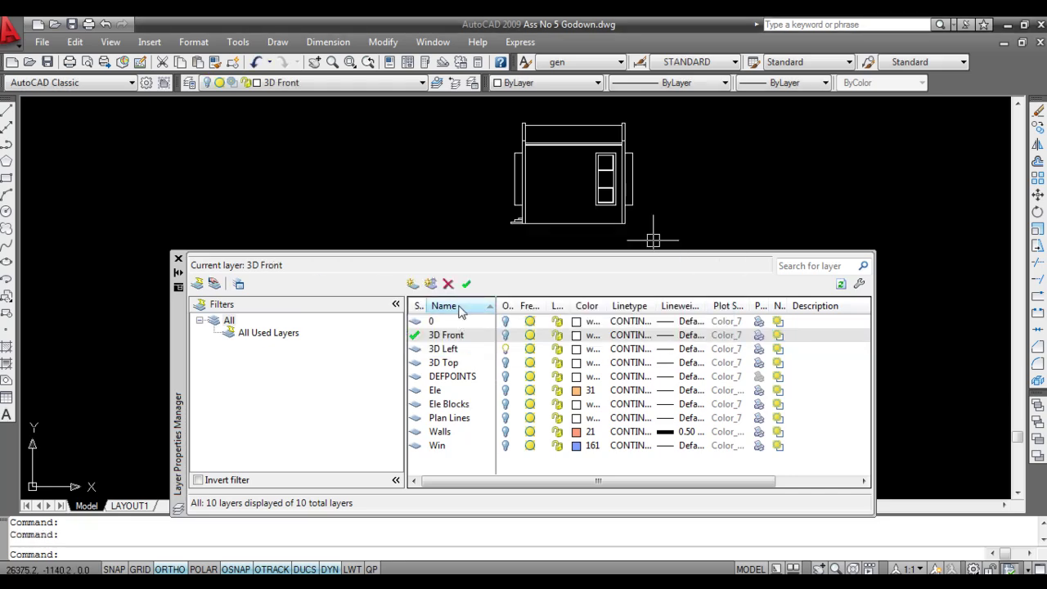
pyautogui.click(504, 348)
pyautogui.click(638, 331)
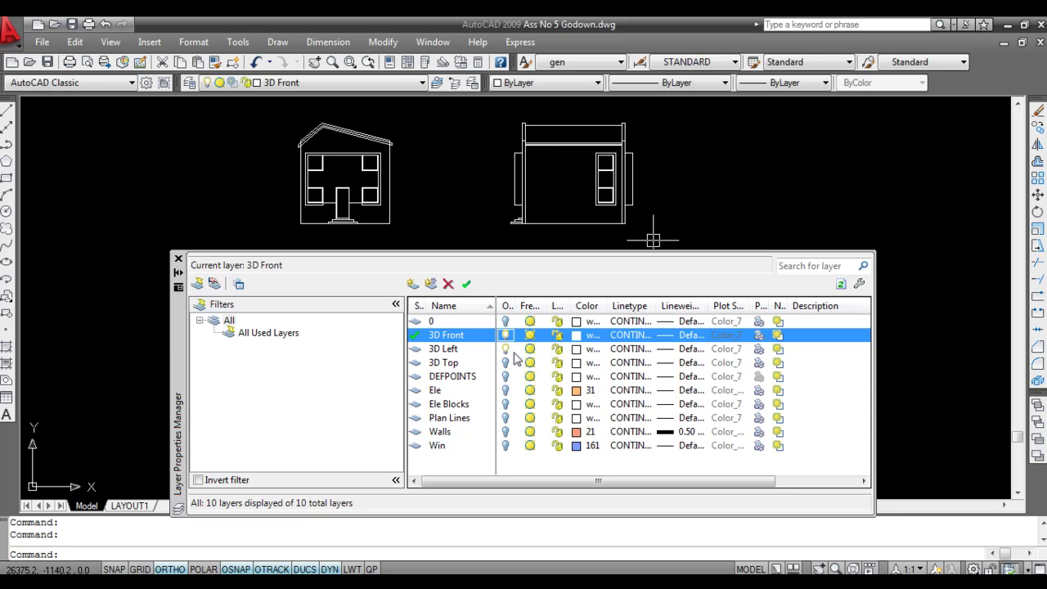
pyautogui.click(504, 348)
pyautogui.click(178, 258)
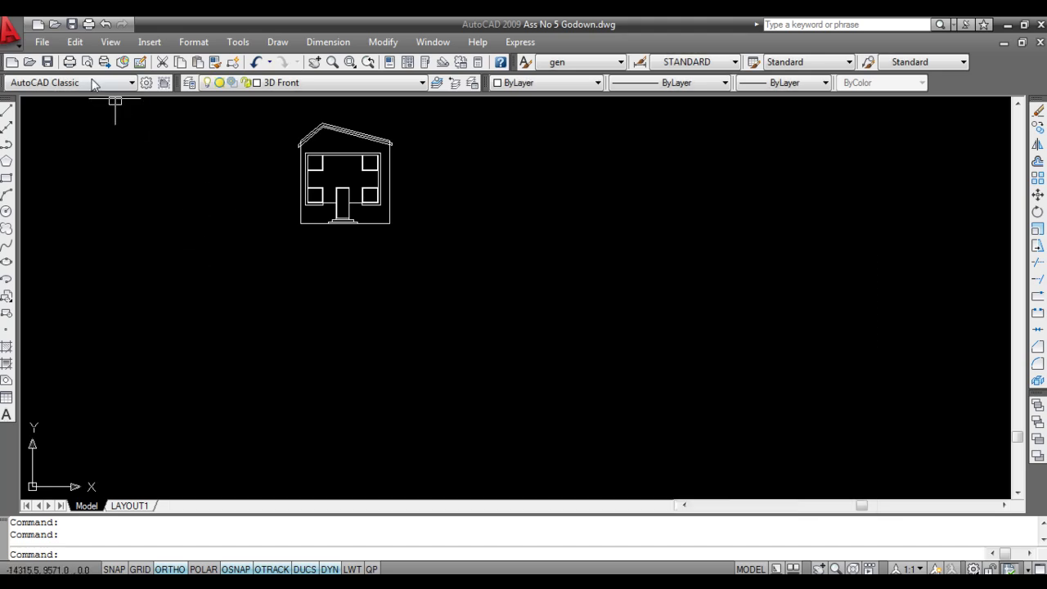
pyautogui.click(47, 61)
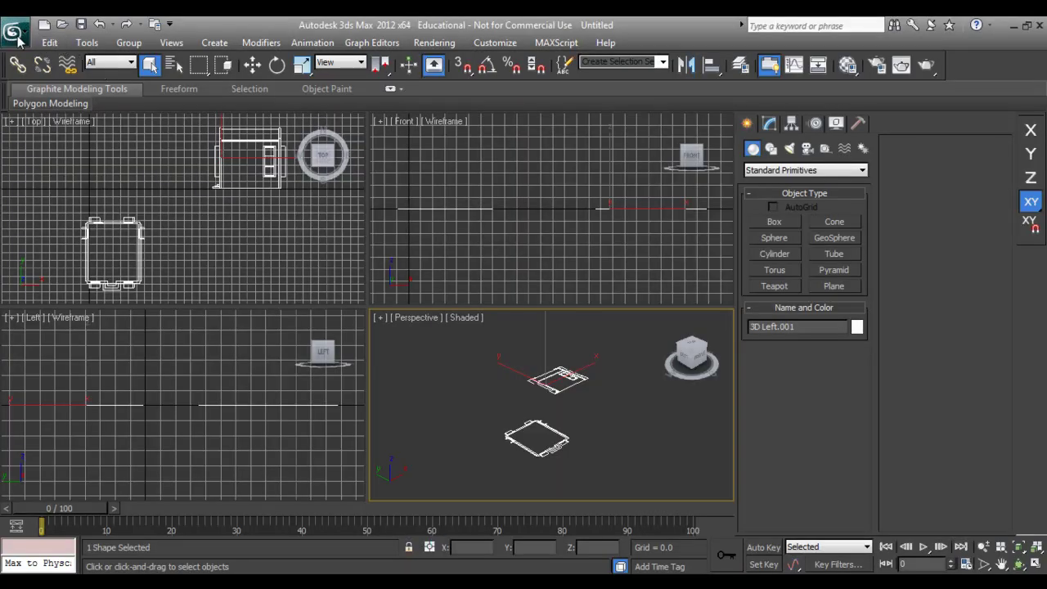
# Merge Ass No 5 Godown.dwg once more, bringing in the front elevation, and select it.
pyautogui.click(16, 34)
pyautogui.click(50, 233)
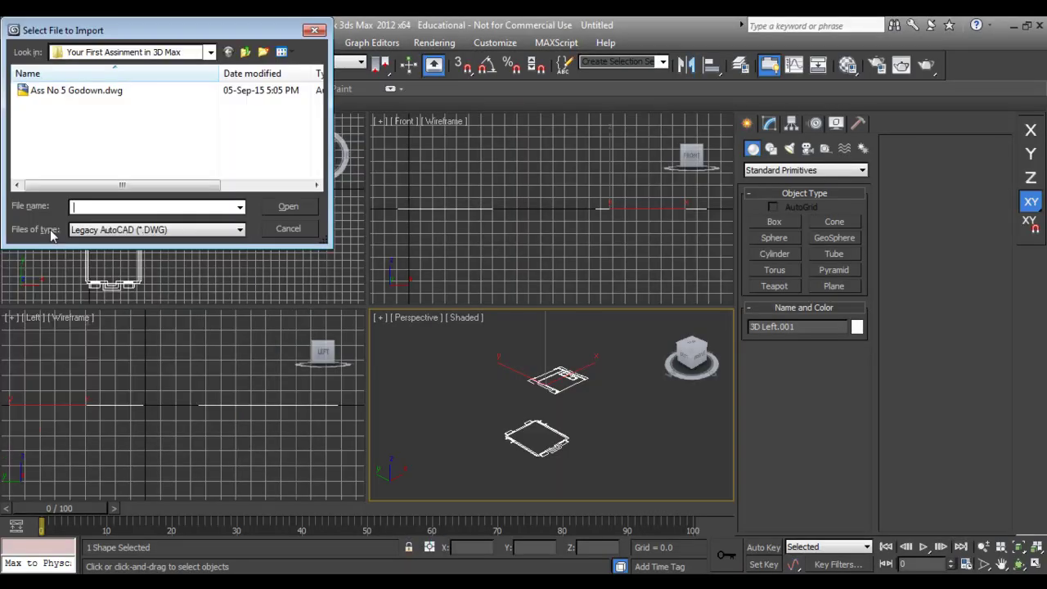
pyautogui.click(61, 90)
pyautogui.click(288, 206)
pyautogui.click(550, 325)
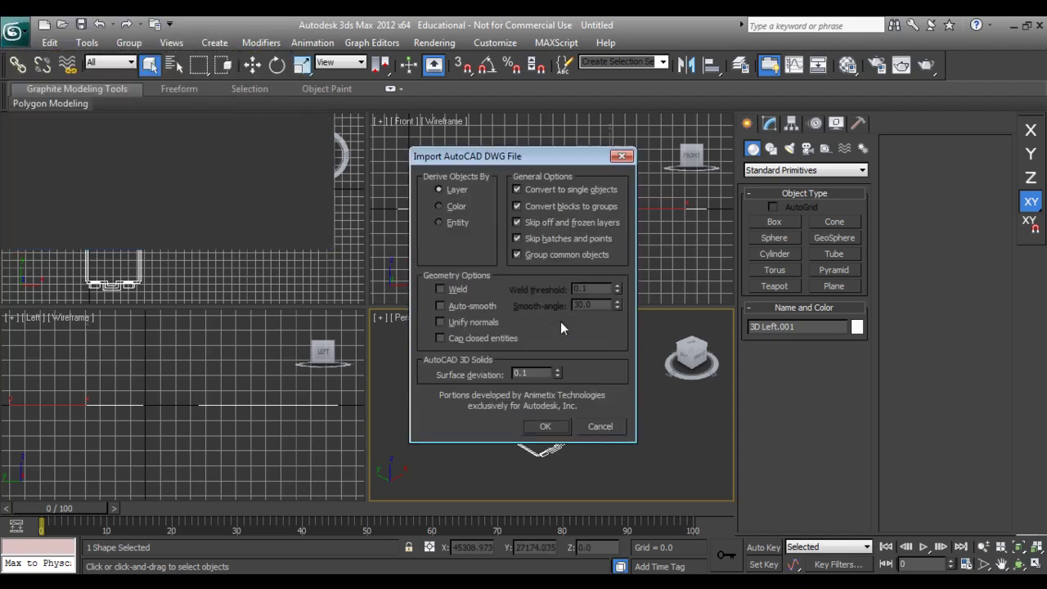
pyautogui.click(545, 426)
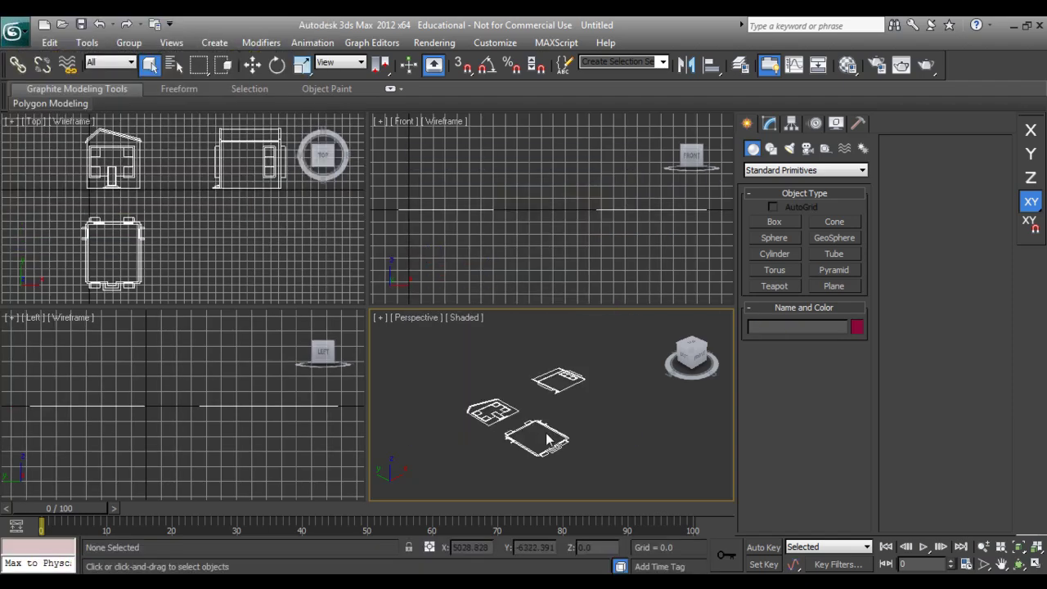
pyautogui.scroll(1, 575, 395)
pyautogui.click(494, 419)
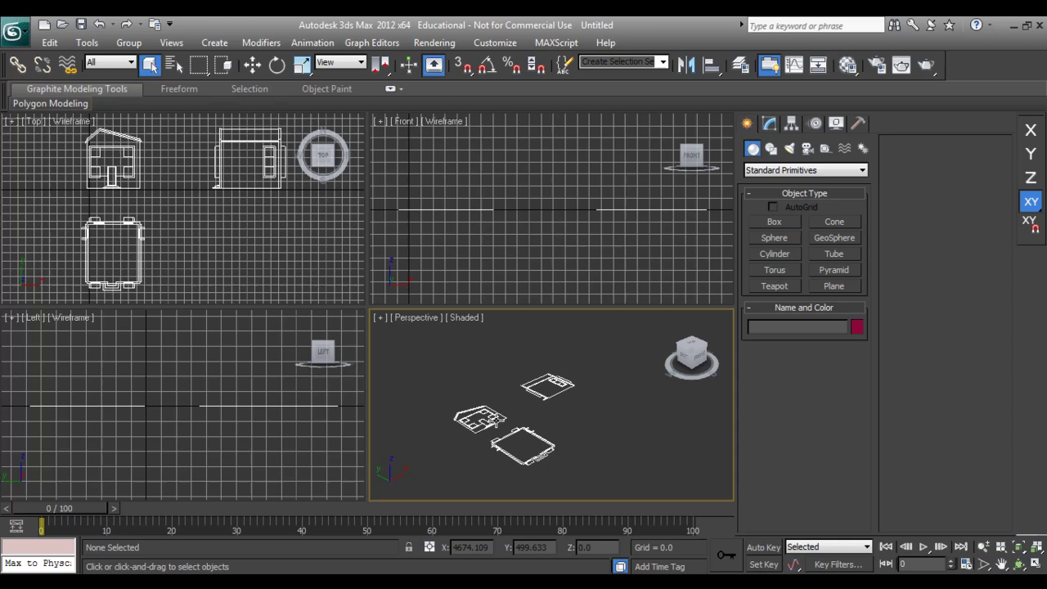
pyautogui.click(552, 391)
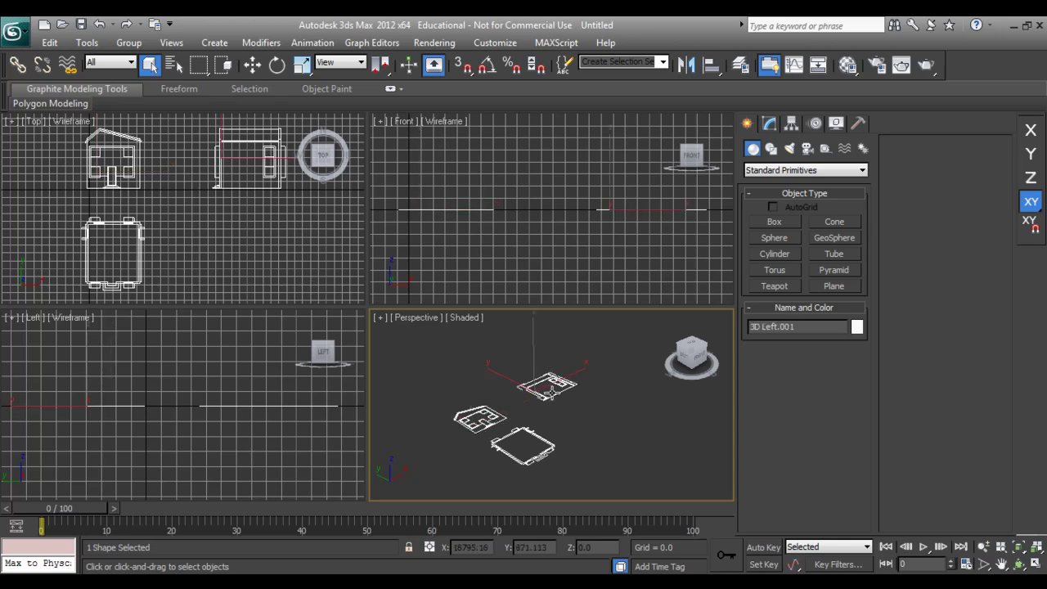
pyautogui.moveTo(532, 446); pyautogui.dragTo(555, 434, button='middle')
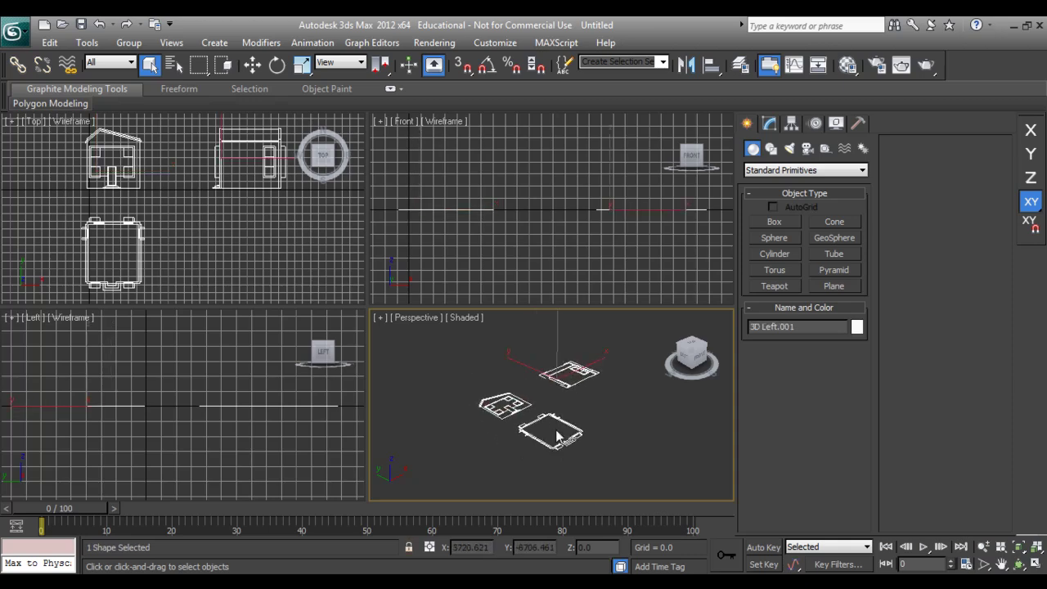
pyautogui.click(503, 404)
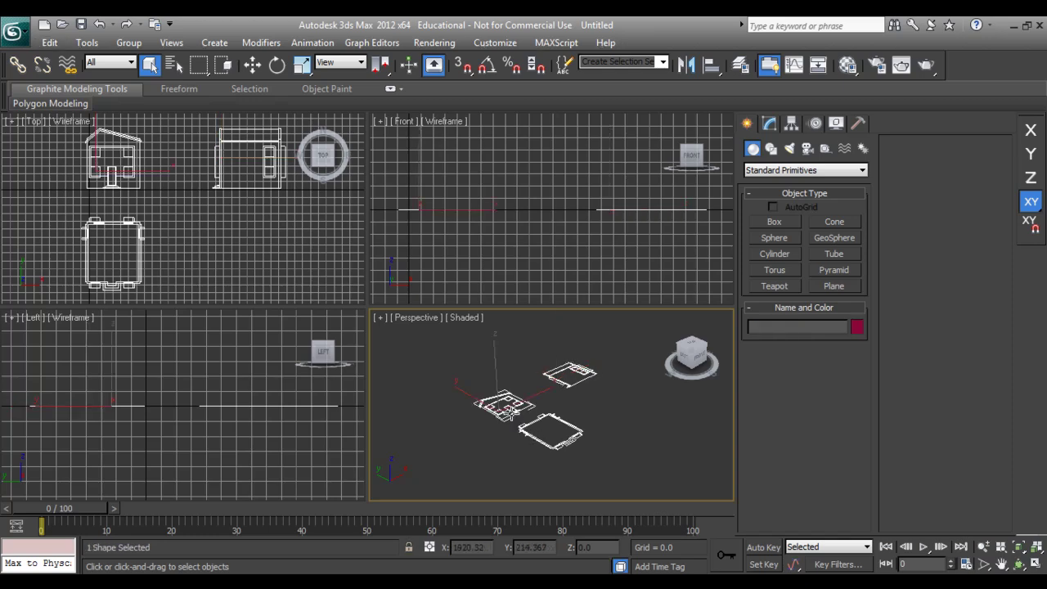
pyautogui.moveTo(400, 232); pyautogui.dragTo(421, 240, button='middle')
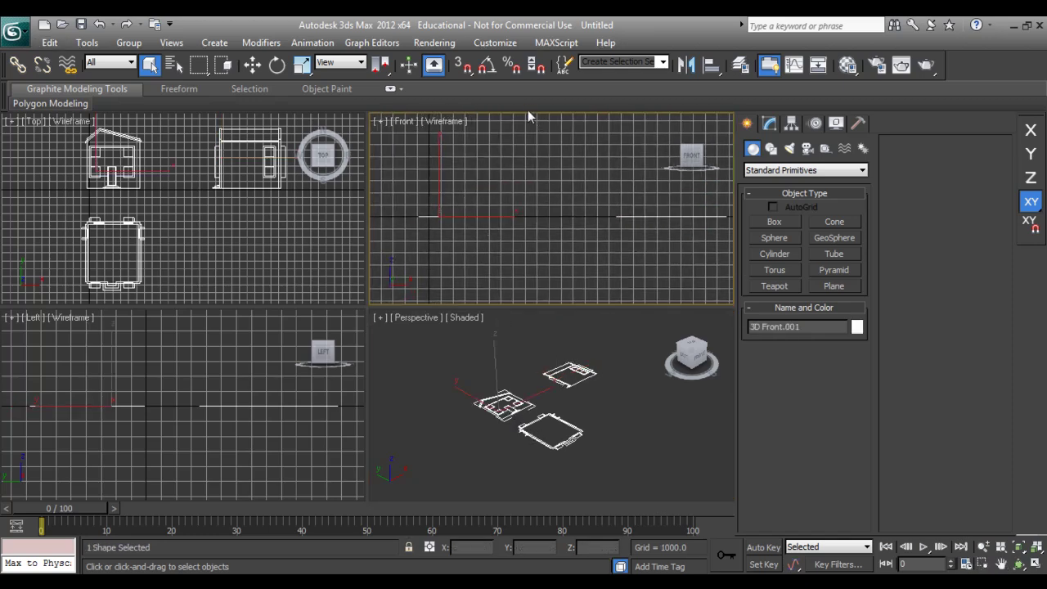
# With Angle Snap on, rotate the front elevation 90° about X, then select the floor plan.
pyautogui.click(488, 70)
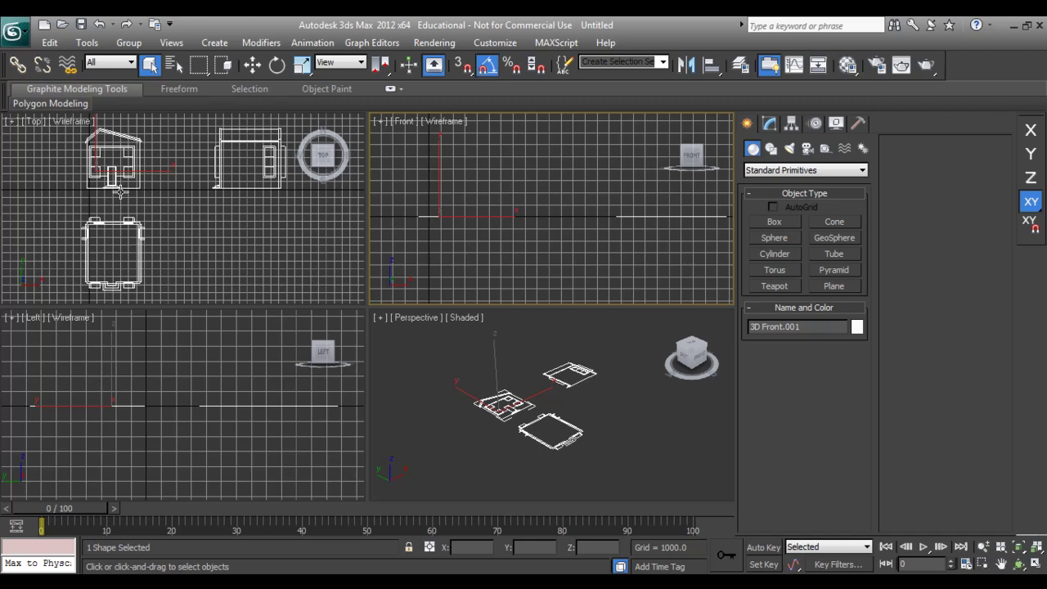
pyautogui.moveTo(120, 189); pyautogui.dragTo(162, 237, button='middle')
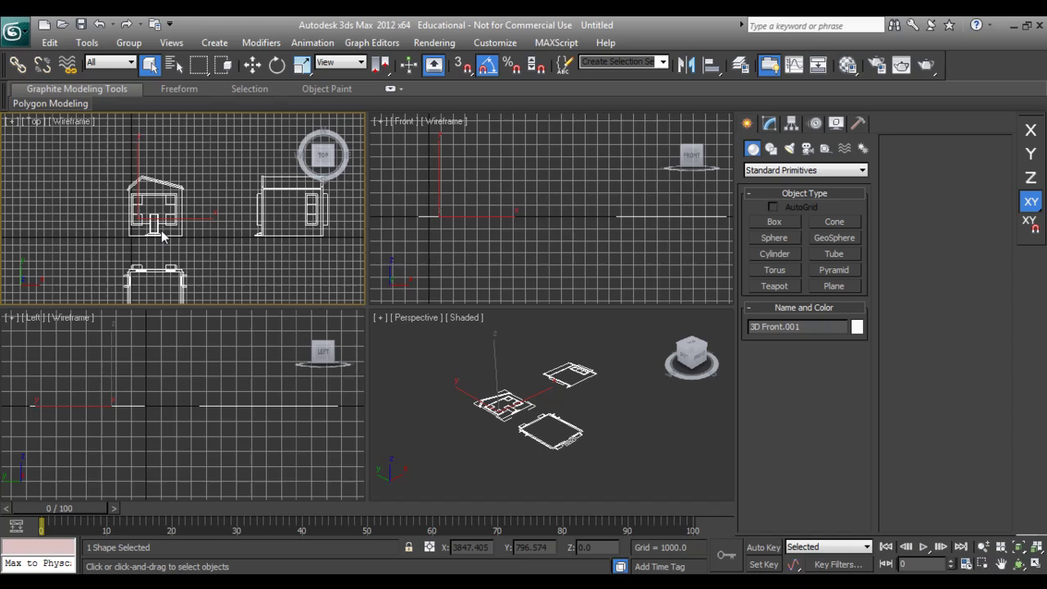
pyautogui.press('e')
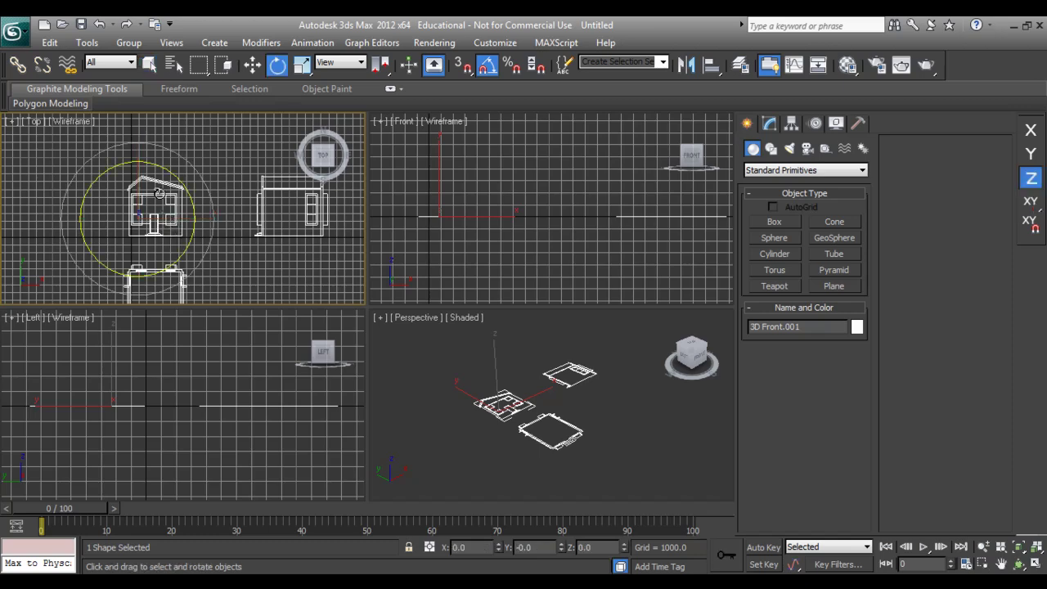
pyautogui.moveTo(136, 179); pyautogui.dragTo(136, 251)
pyautogui.scroll(4, 467, 374)
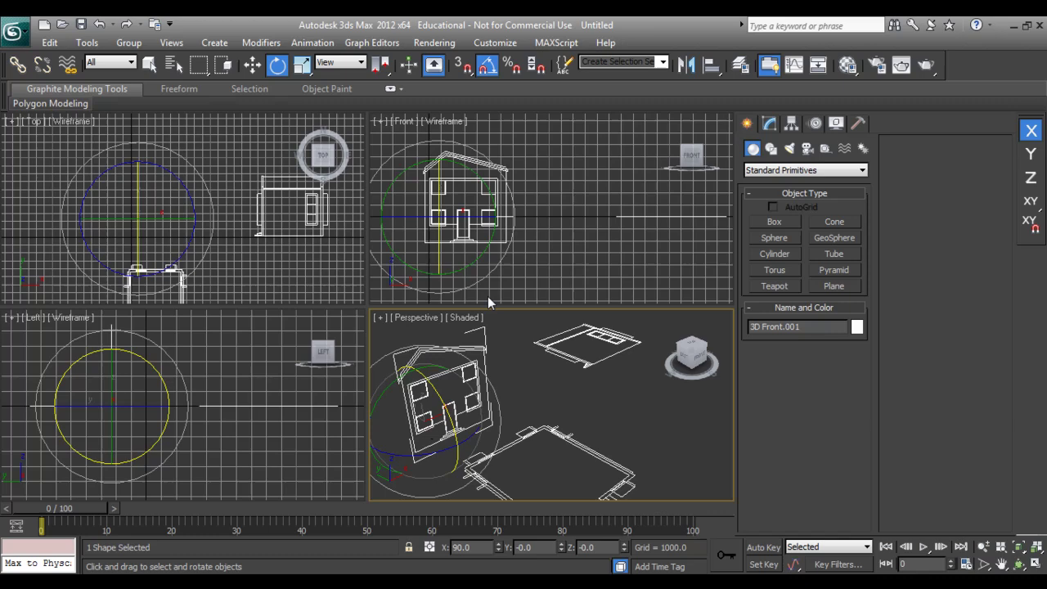
pyautogui.moveTo(480, 253); pyautogui.dragTo(540, 226, button='middle')
pyautogui.click(591, 434)
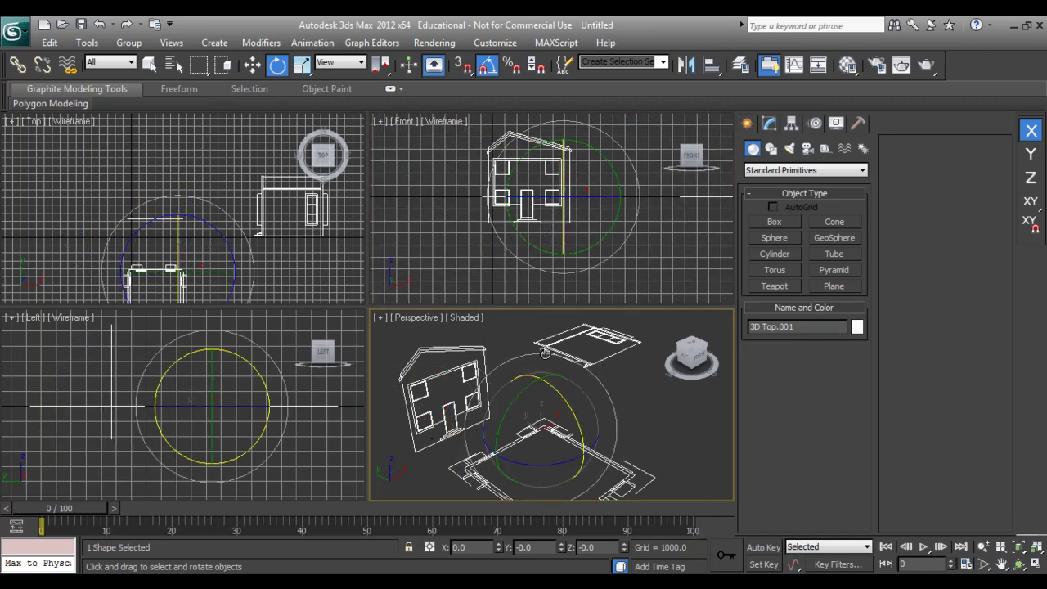
pyautogui.rightClick(520, 253)
# Move the floor plan down below the front elevation and shift the side elevation right.
pyautogui.click(252, 65)
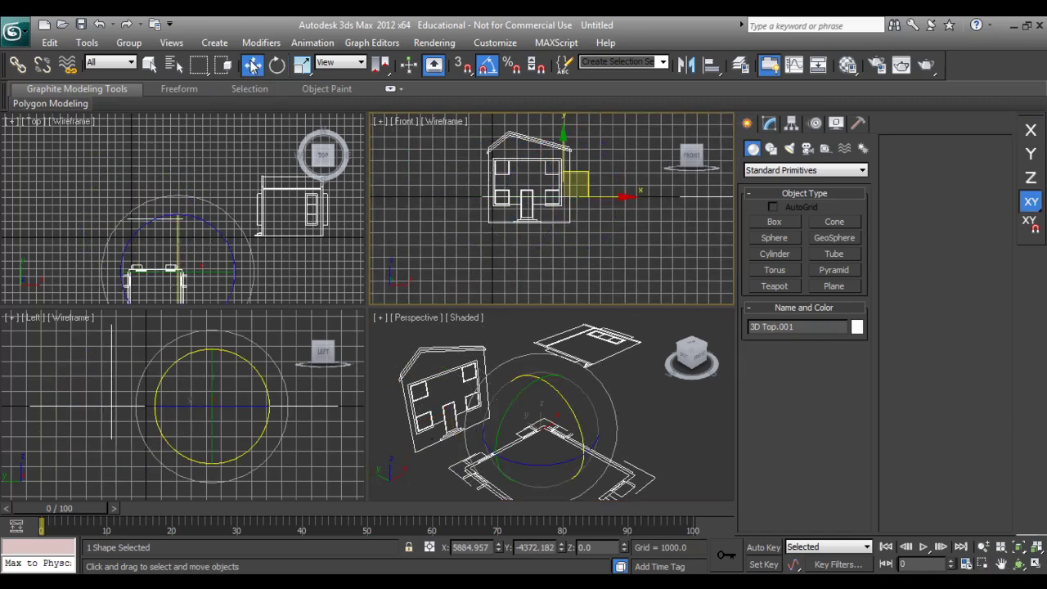
pyautogui.moveTo(564, 140); pyautogui.dragTo(569, 230)
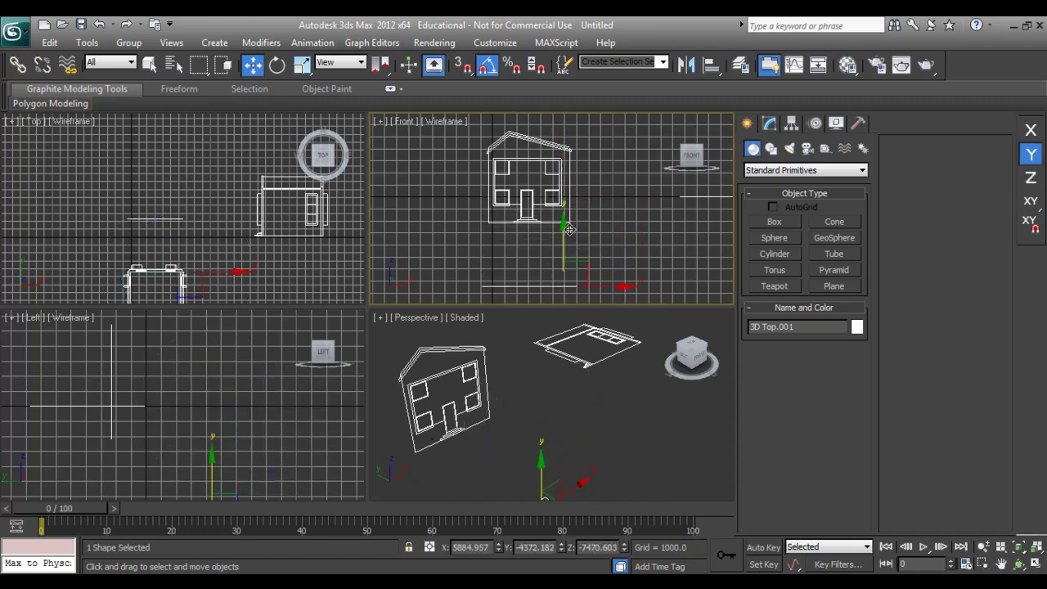
pyautogui.click(587, 344)
pyautogui.moveTo(590, 342); pyautogui.dragTo(617, 330)
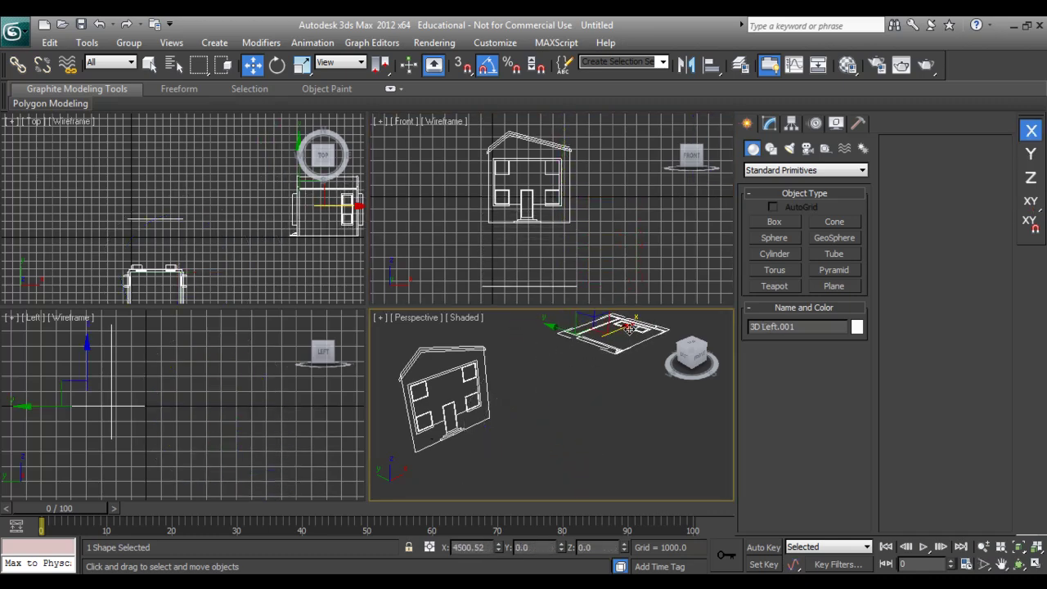
pyautogui.moveTo(610, 232); pyautogui.dragTo(603, 248, button='middle')
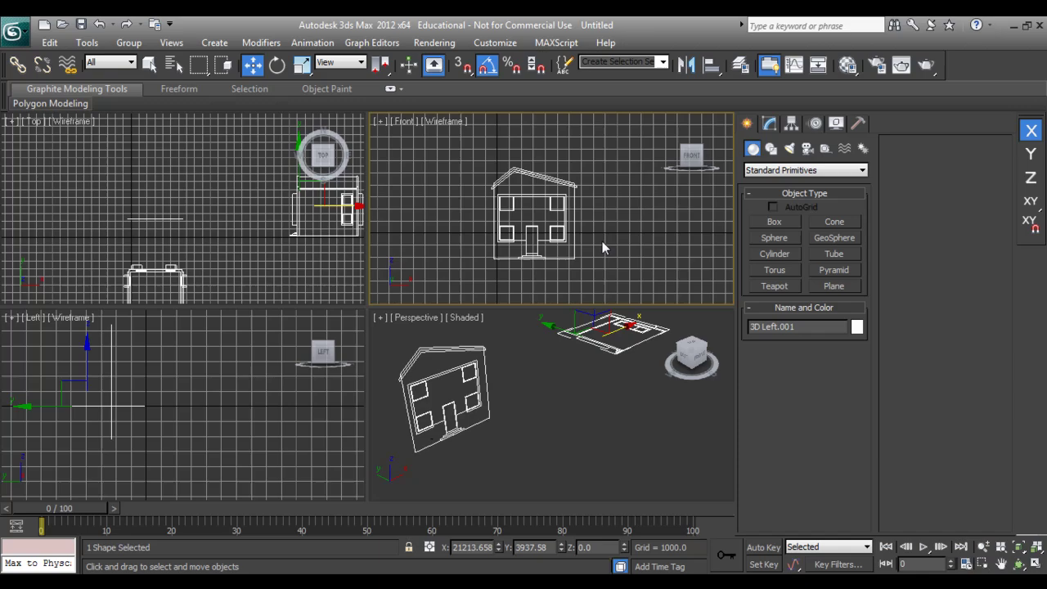
# Maximize the Front viewport, hide its grid, recentre the house, and show the Splines tools.
pyautogui.hotkey('alt', 'w')
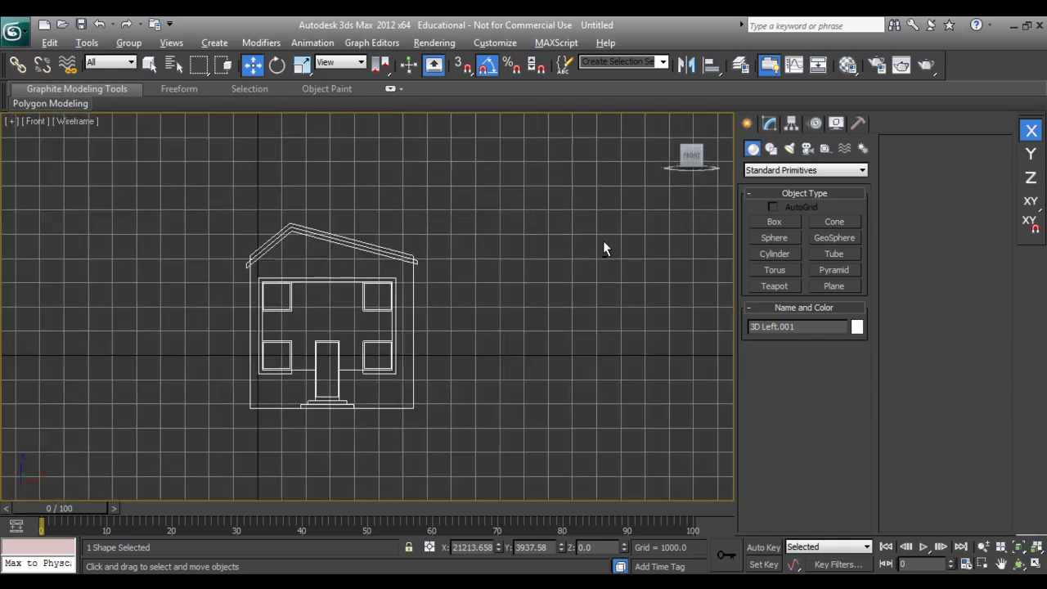
pyautogui.scroll(4, 349, 346)
pyautogui.scroll(-2, 381, 334)
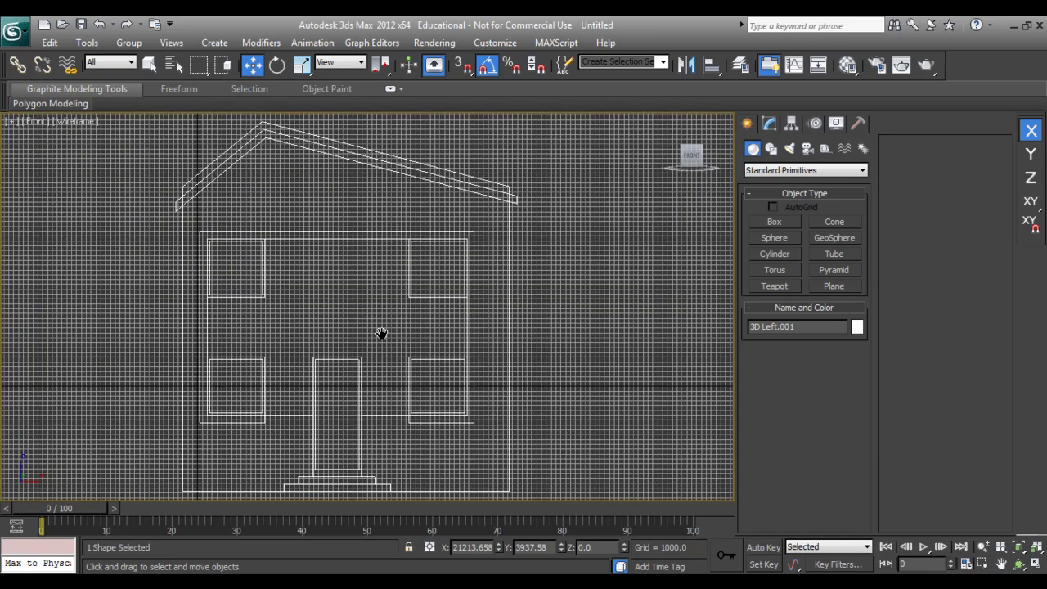
pyautogui.moveTo(425, 323); pyautogui.dragTo(432, 319, button='middle')
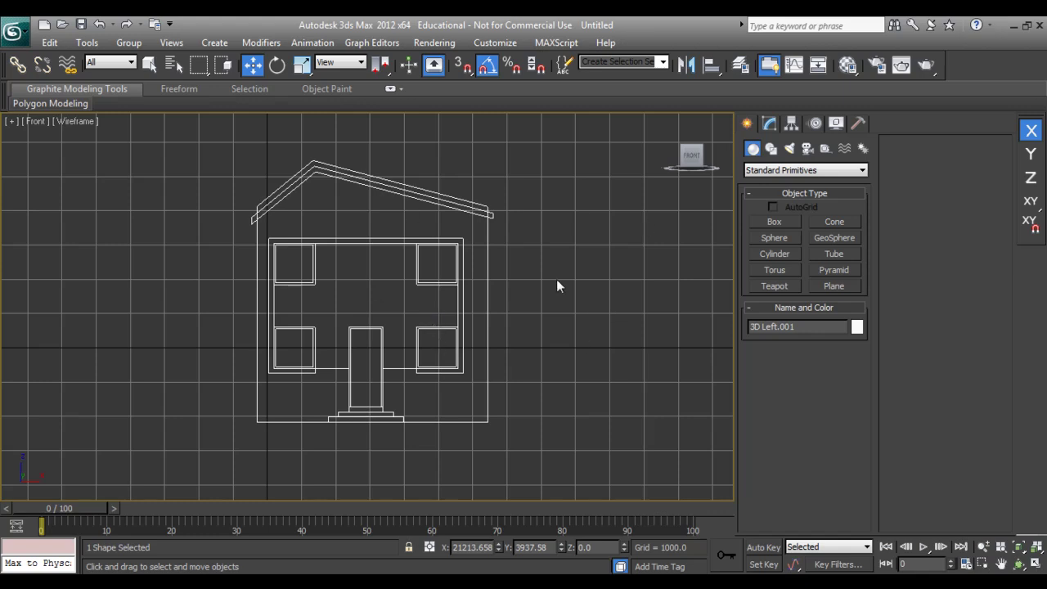
pyautogui.press('g')
pyautogui.scroll(2, 437, 318)
pyautogui.moveTo(437, 318)
pyautogui.mouseDown(button='middle')
pyautogui.moveTo(446, 331)
pyautogui.moveTo(438, 303)
pyautogui.mouseUp(button='middle')
pyautogui.scroll(-2, 442, 315)
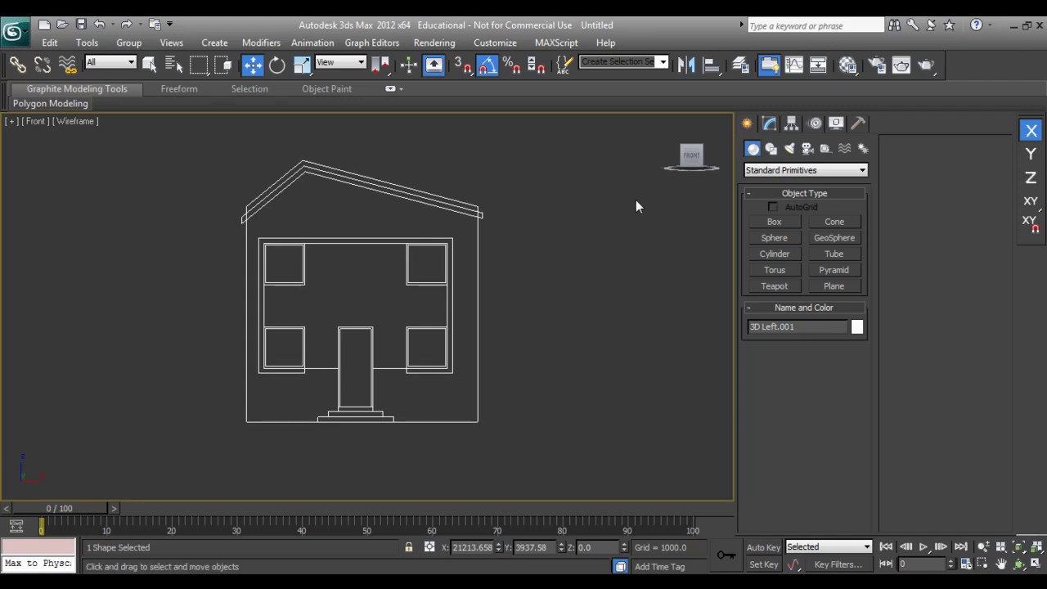
pyautogui.click(771, 149)
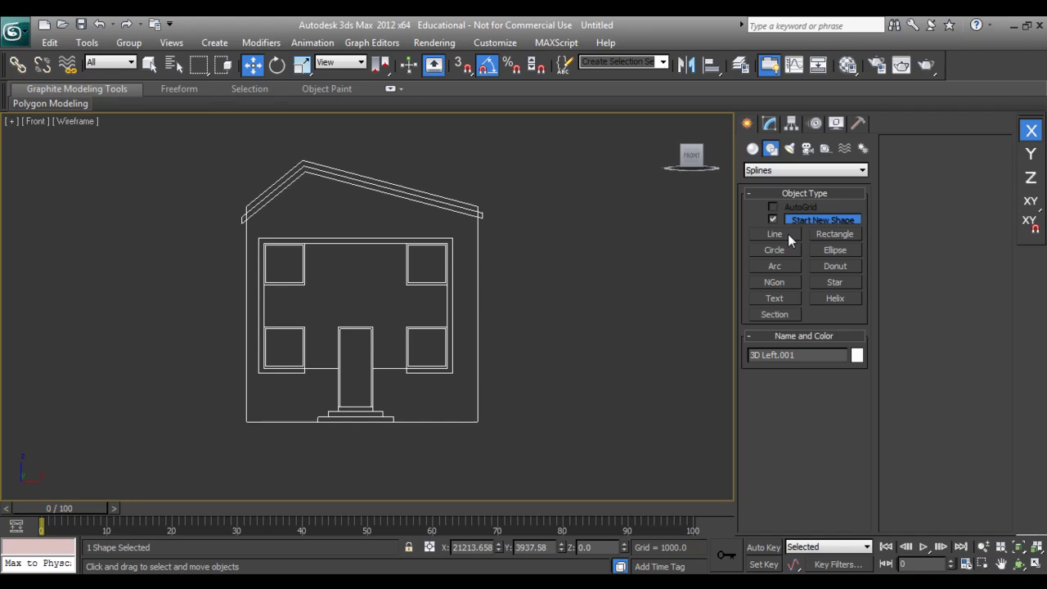
# Set snaps to 2.5D with Endpoint and Snap to frozen objects enabled.
pyautogui.click(788, 235)
pyautogui.moveTo(464, 67); pyautogui.dragTo(466, 105)
pyautogui.click(482, 69)
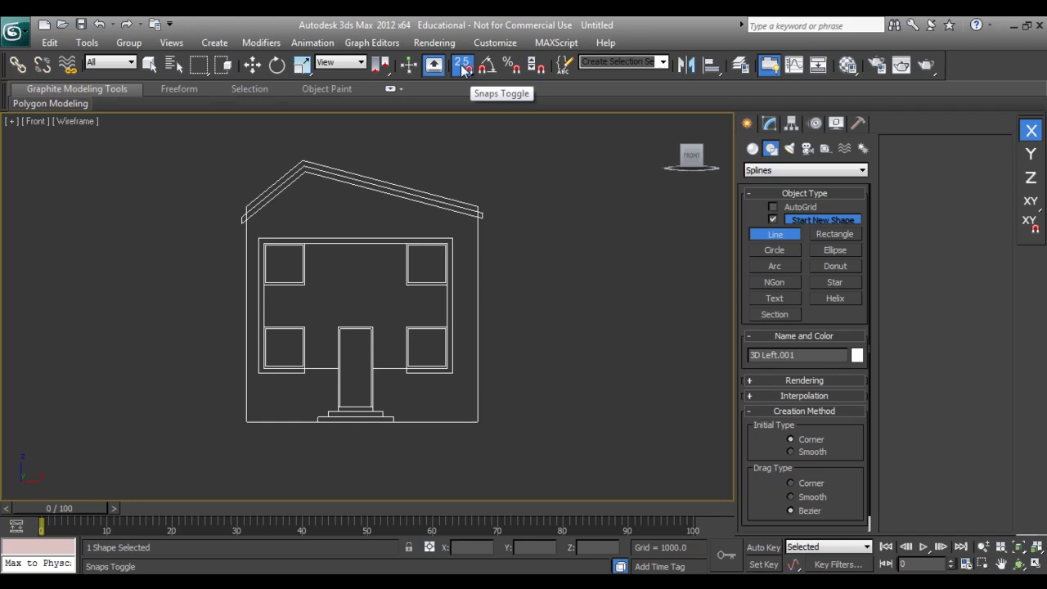
pyautogui.rightClick(462, 65)
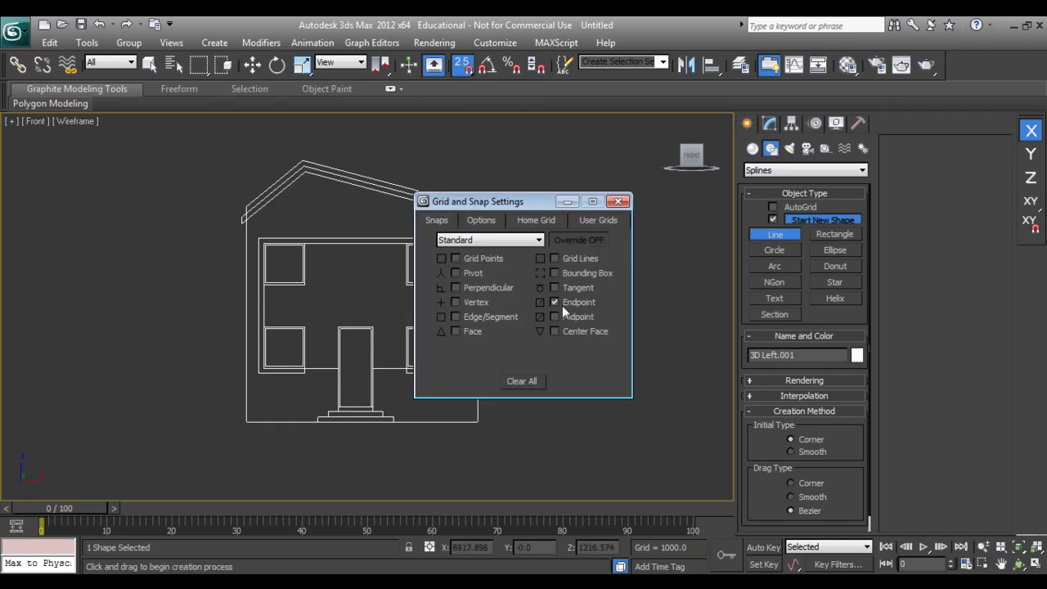
pyautogui.click(480, 221)
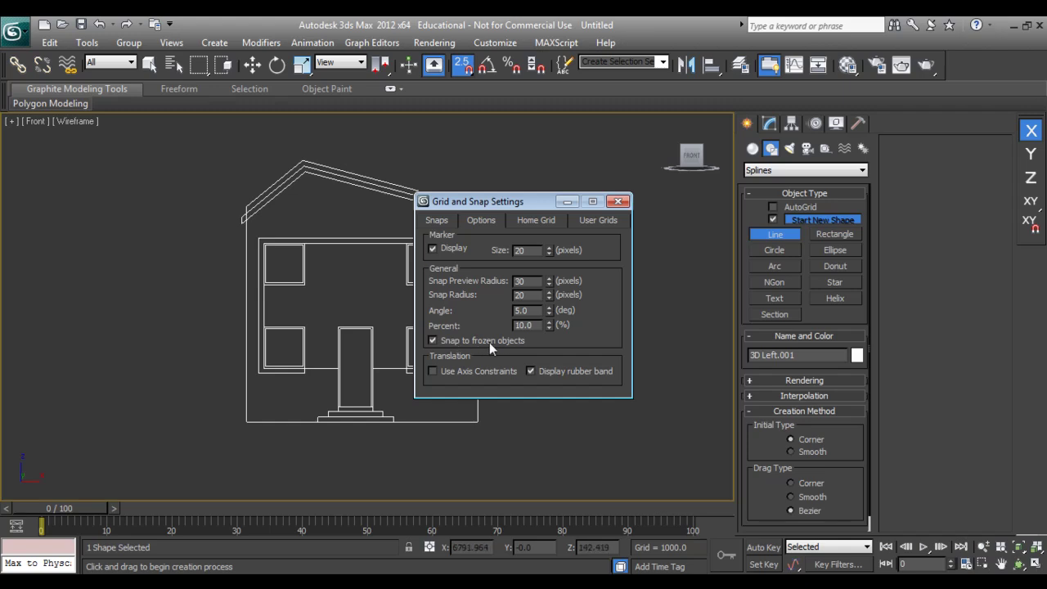
pyautogui.click(618, 202)
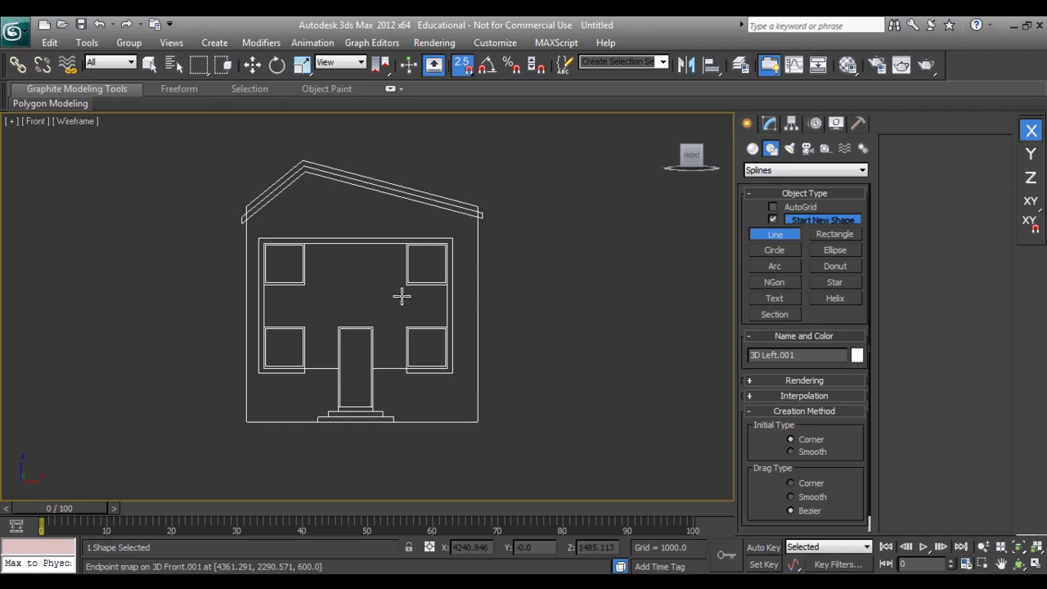
# Undo an accidental move of the house elevation and reselect the elevation shape.
pyautogui.press('w')
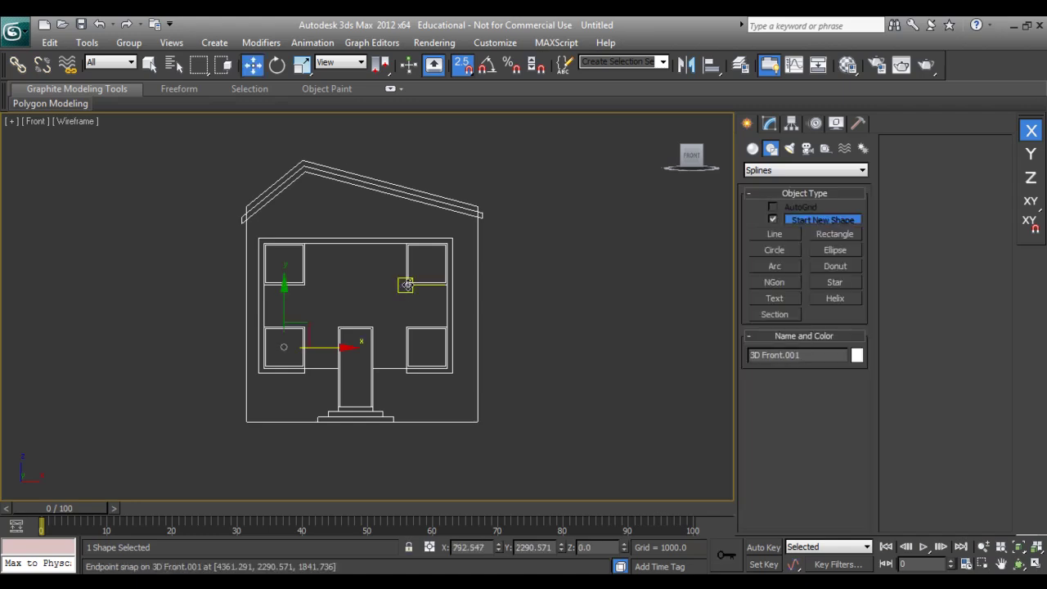
pyautogui.moveTo(349, 350); pyautogui.dragTo(483, 347)
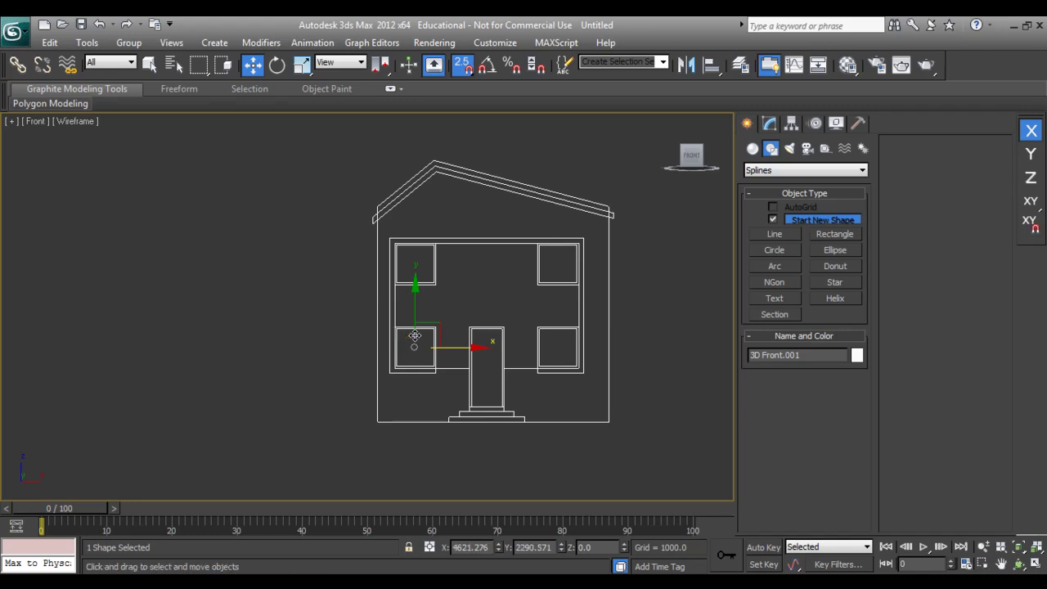
pyautogui.hotkey('ctrl', 'z')
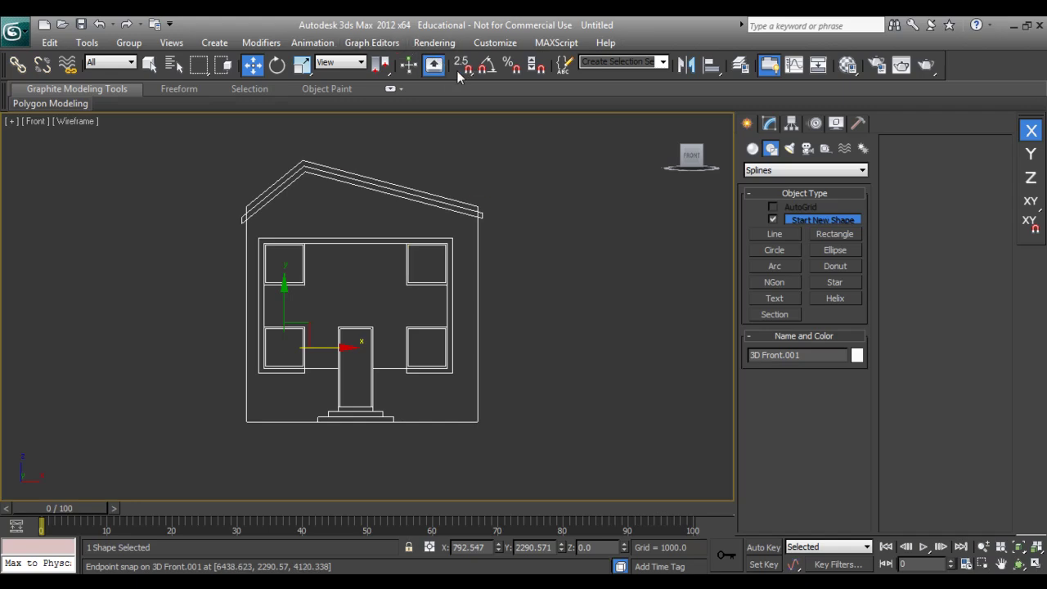
pyautogui.click(389, 301)
pyautogui.click(380, 242)
# Select the whole house elevation and freeze it, then undo the freeze.
pyautogui.click(542, 166)
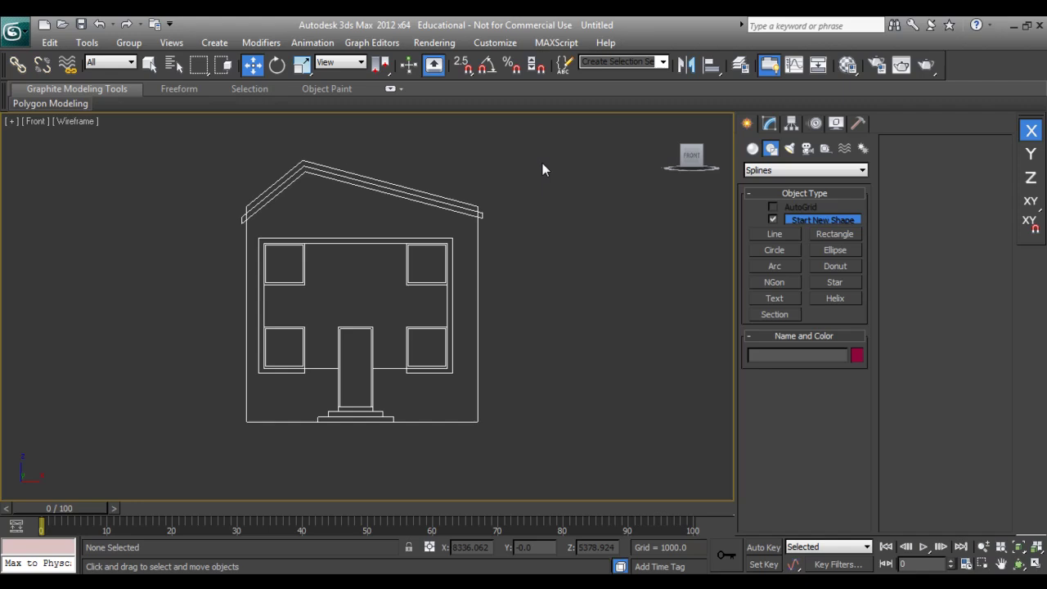
pyautogui.moveTo(608, 159); pyautogui.dragTo(391, 311)
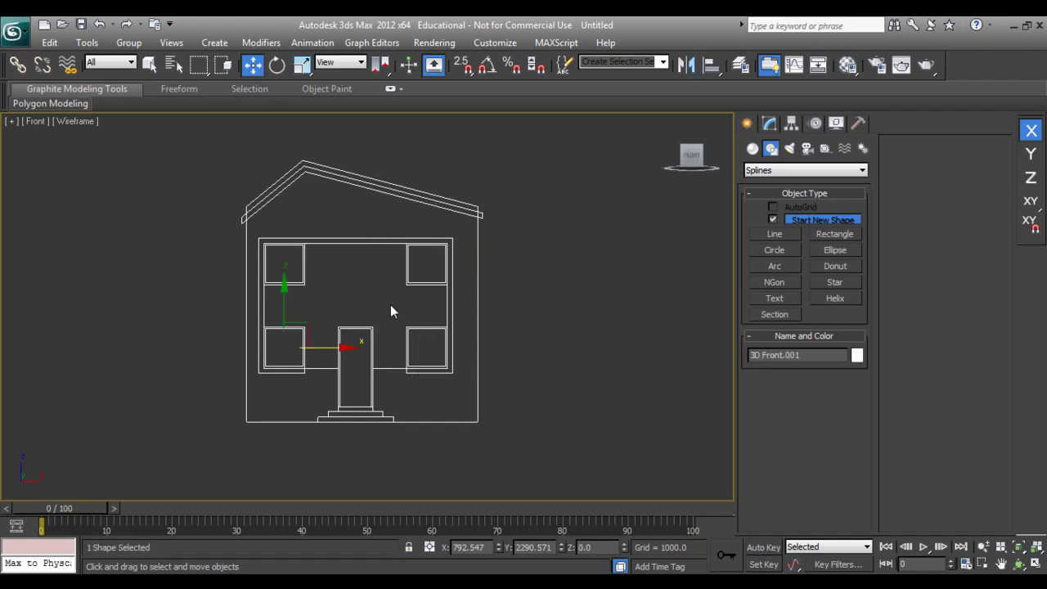
pyautogui.rightClick(390, 304)
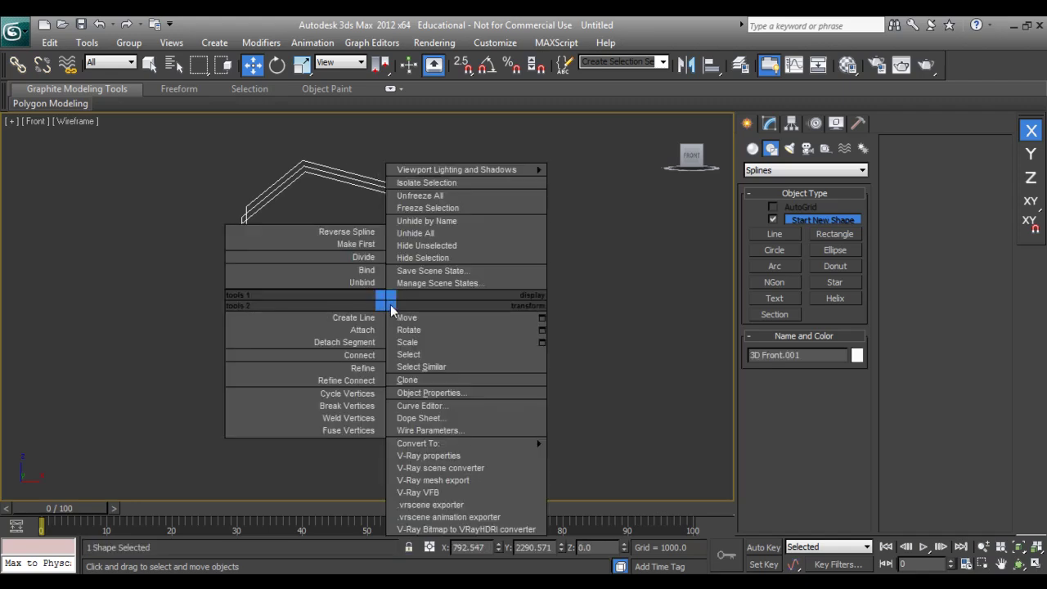
pyautogui.click(430, 209)
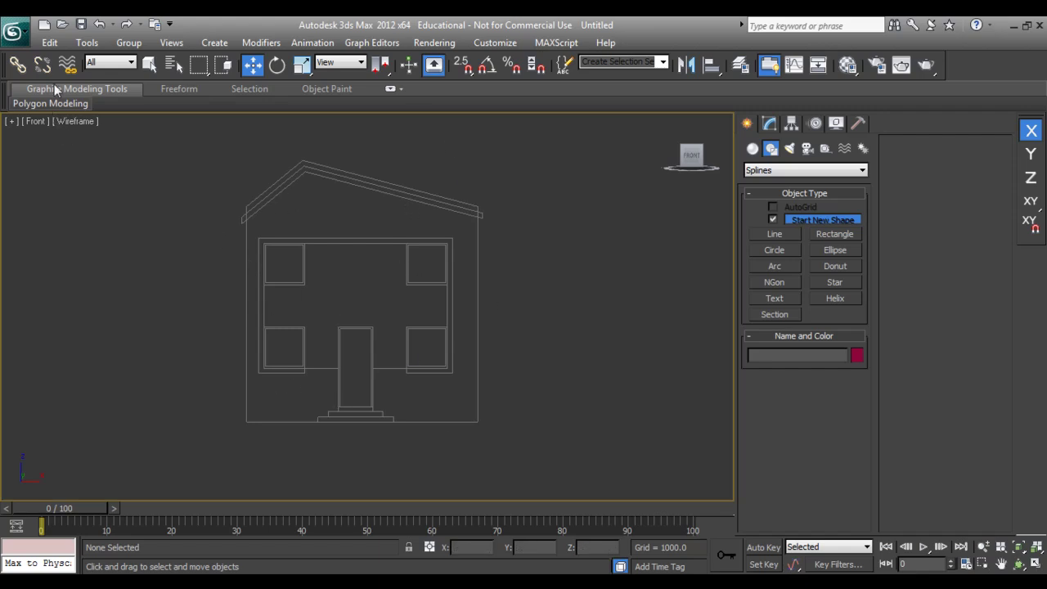
pyautogui.click(99, 24)
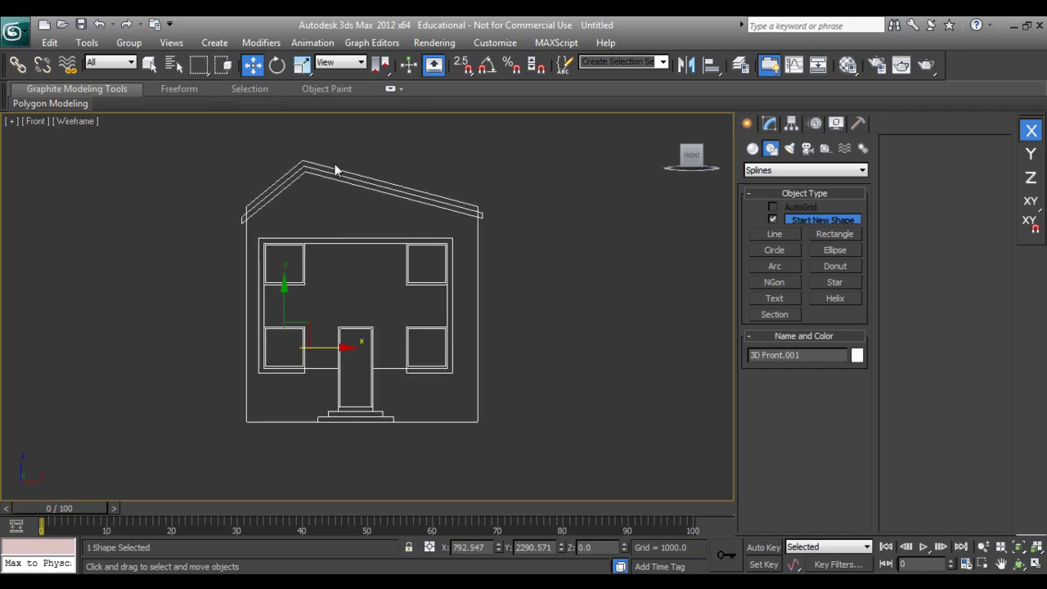
# Turn off Show Frozen in Gray and freeze the house elevation again.
pyautogui.click(836, 124)
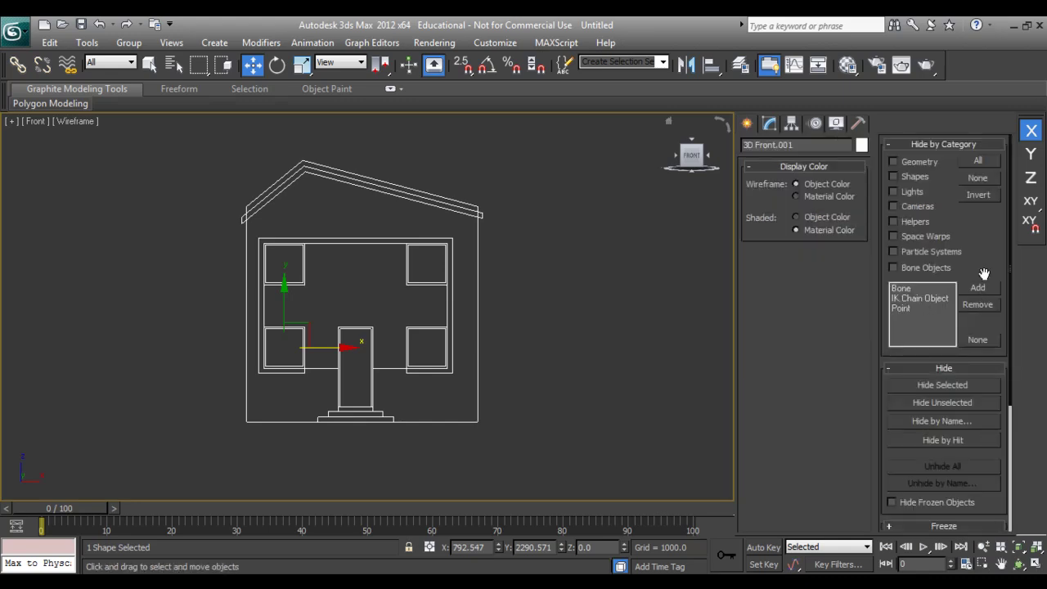
pyautogui.moveTo(984, 273); pyautogui.dragTo(960, 65)
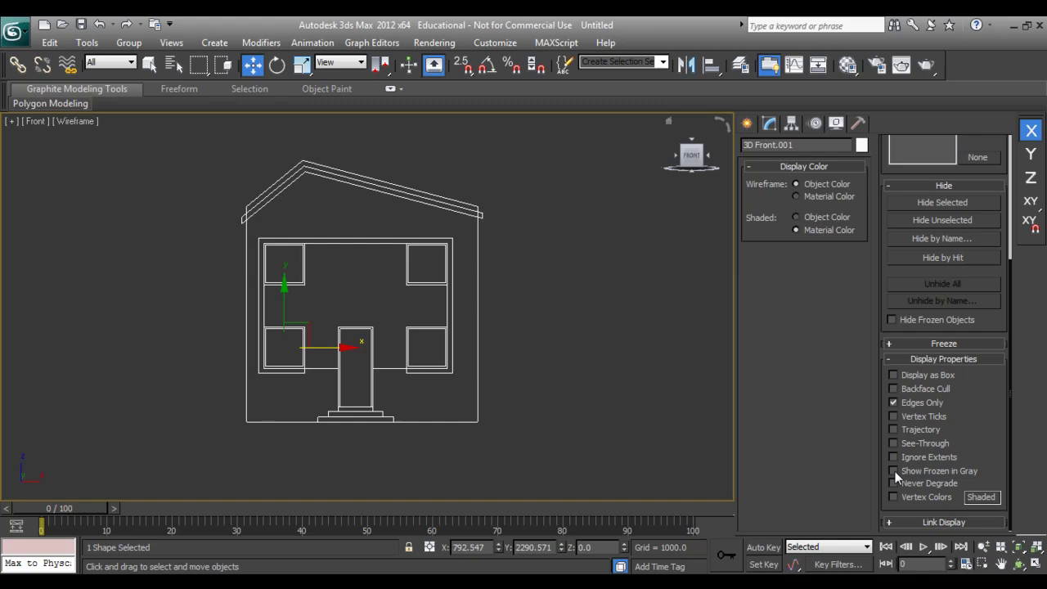
pyautogui.rightClick(361, 273)
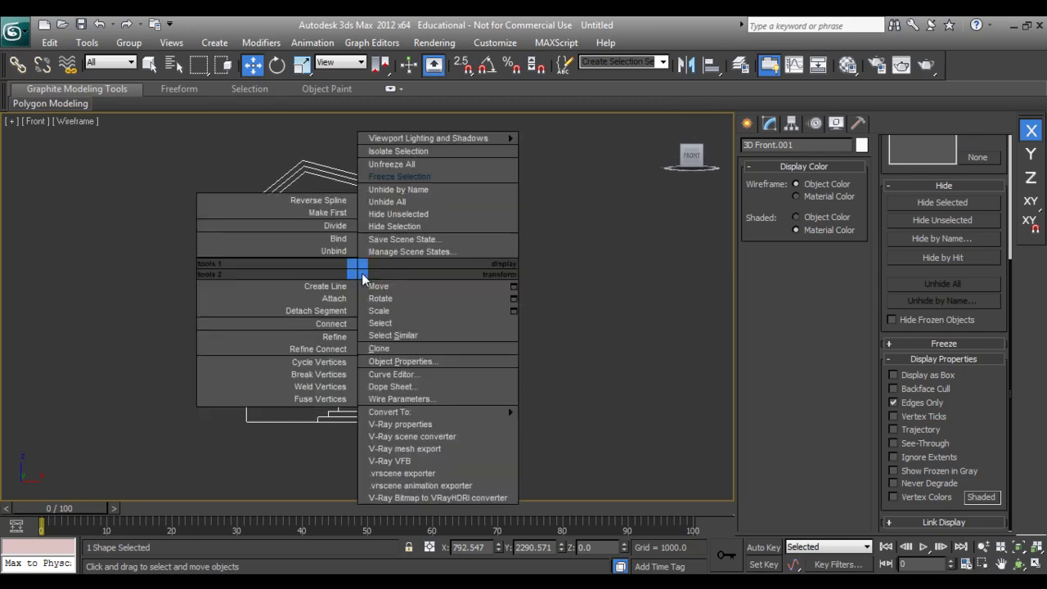
pyautogui.click(403, 177)
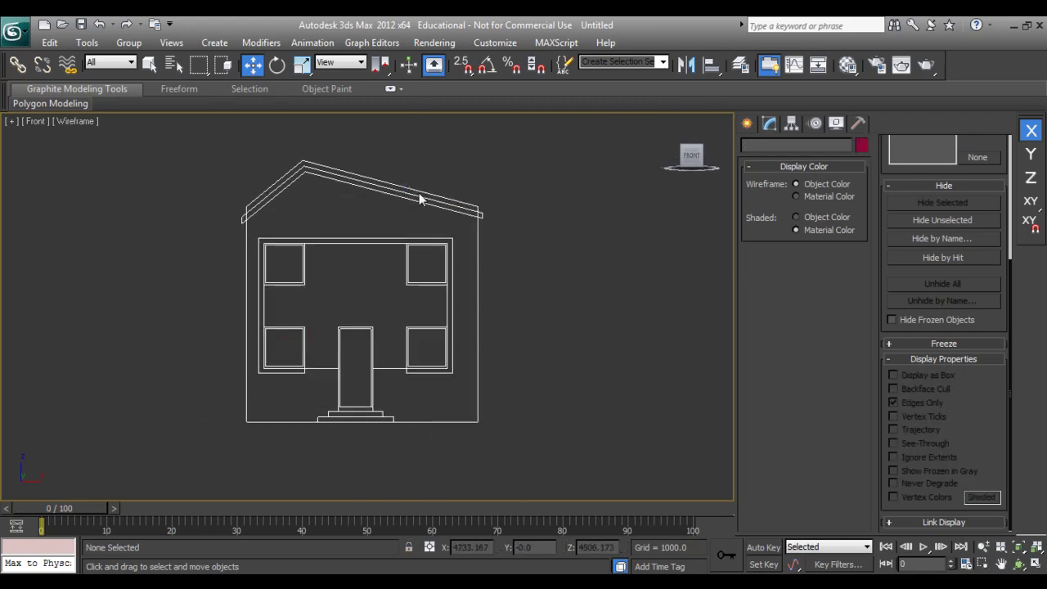
pyautogui.click(747, 123)
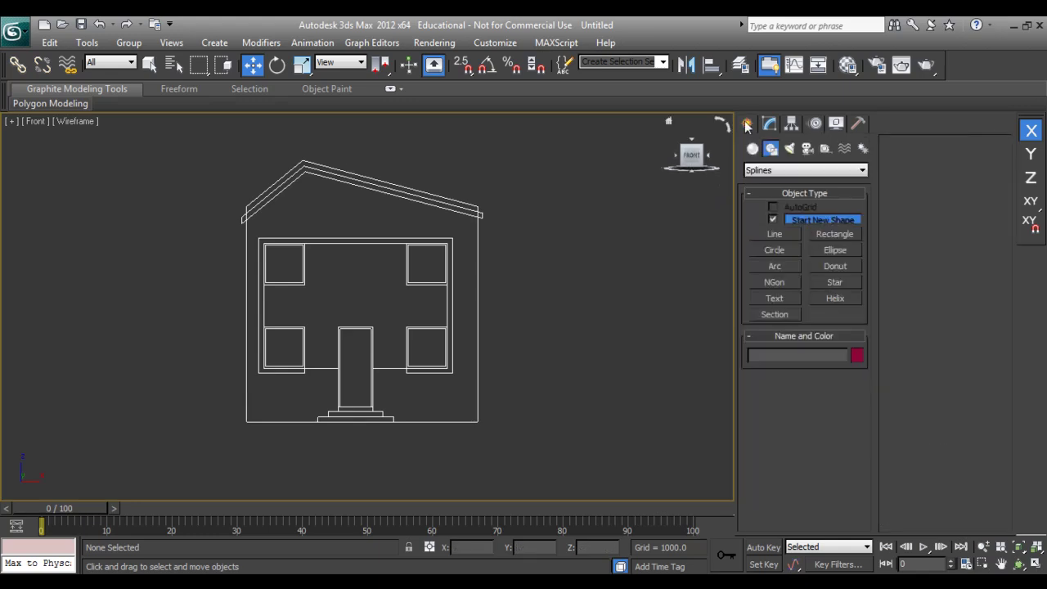
# Draw a snapped Line through the roof corner, wall corners, roof end and peak, closing it.
pyautogui.click(462, 64)
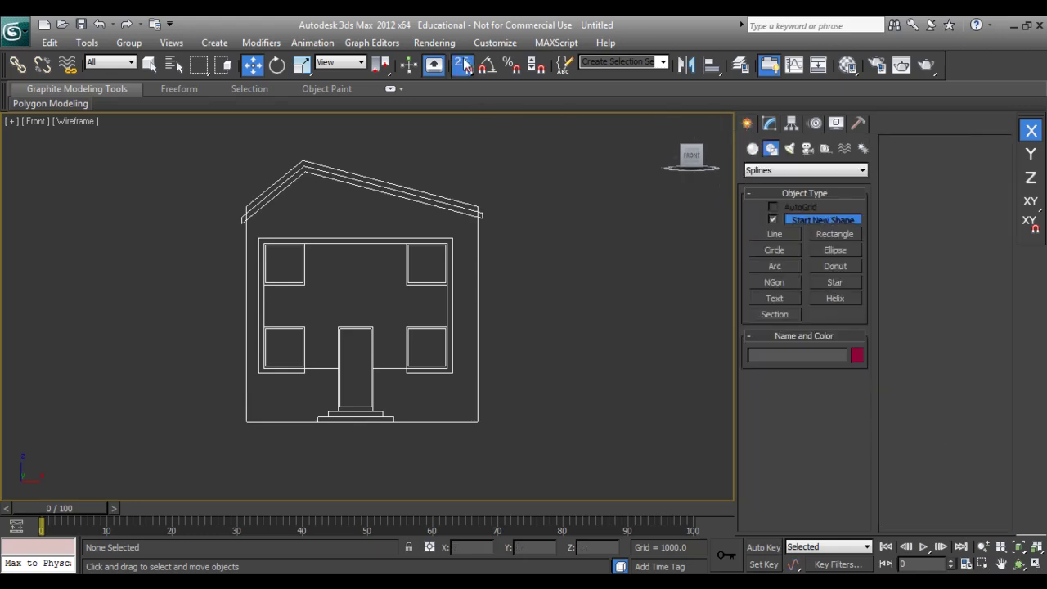
pyautogui.click(774, 235)
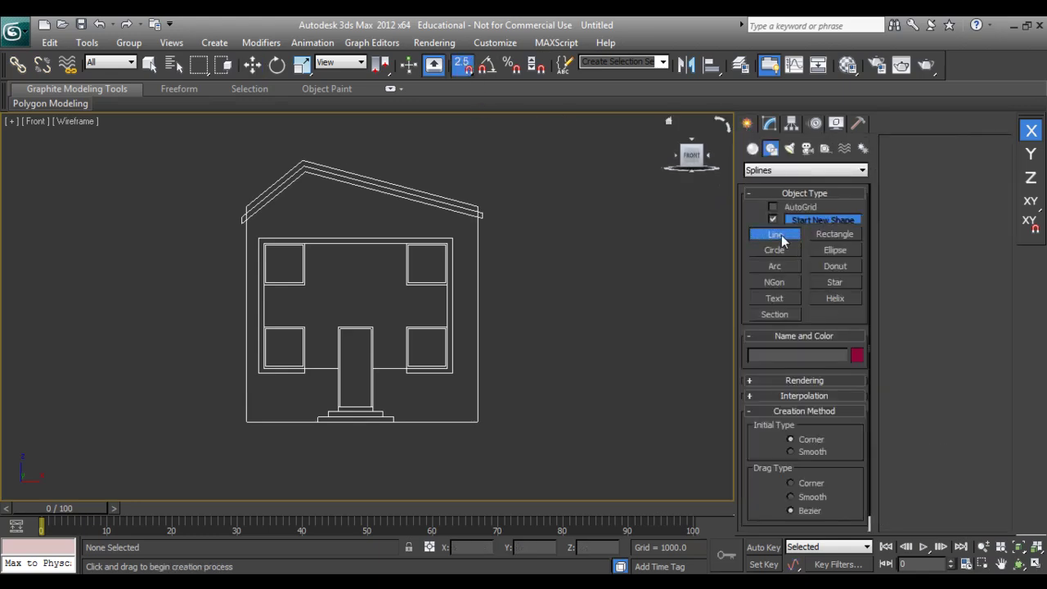
pyautogui.click(246, 207)
pyautogui.click(247, 422)
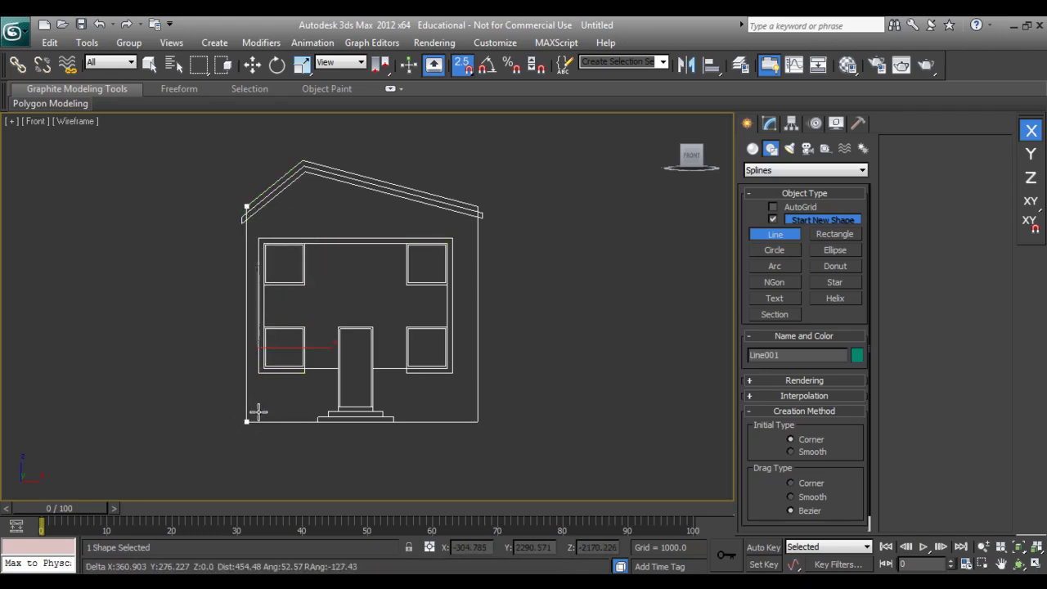
pyautogui.click(478, 422)
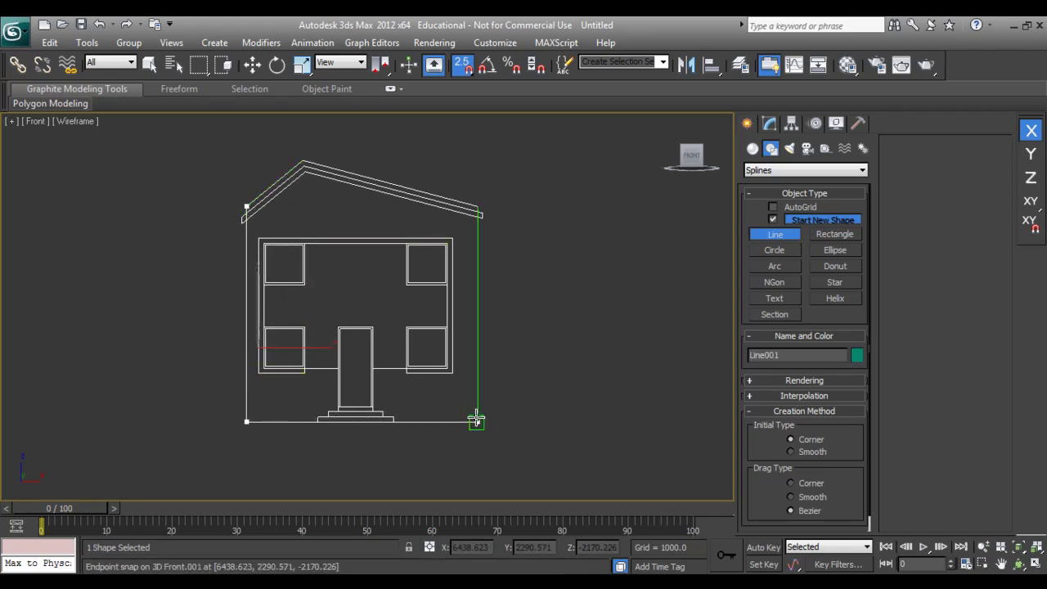
pyautogui.click(478, 207)
pyautogui.click(302, 161)
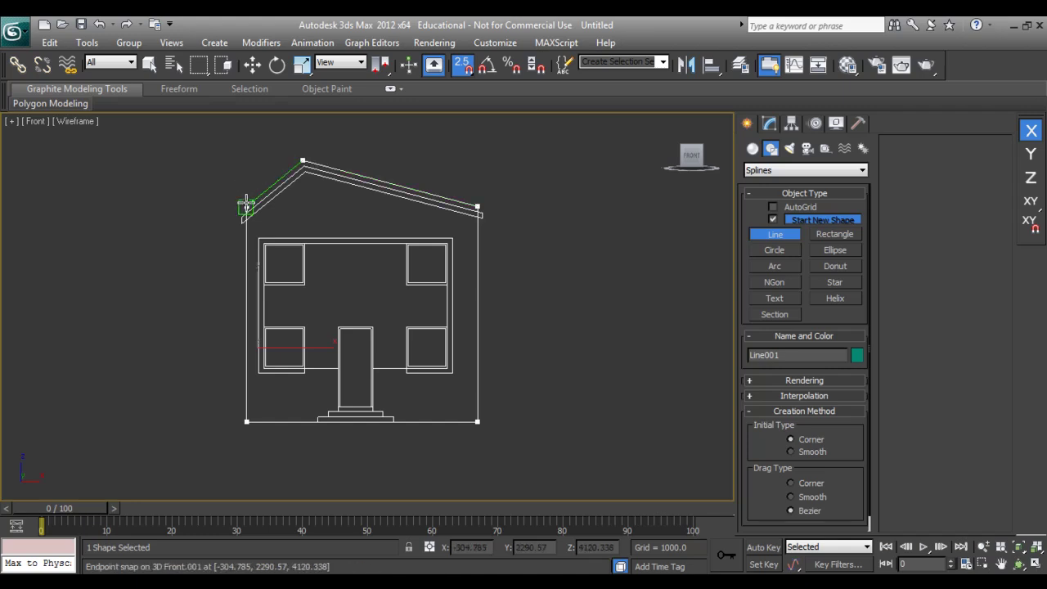
pyautogui.click(245, 207)
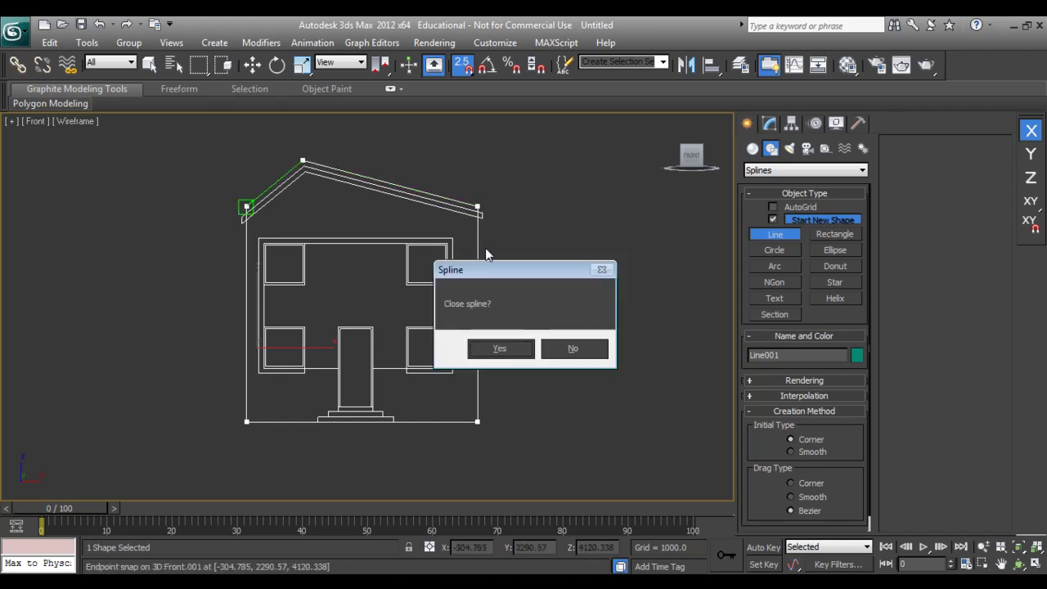
pyautogui.click(500, 349)
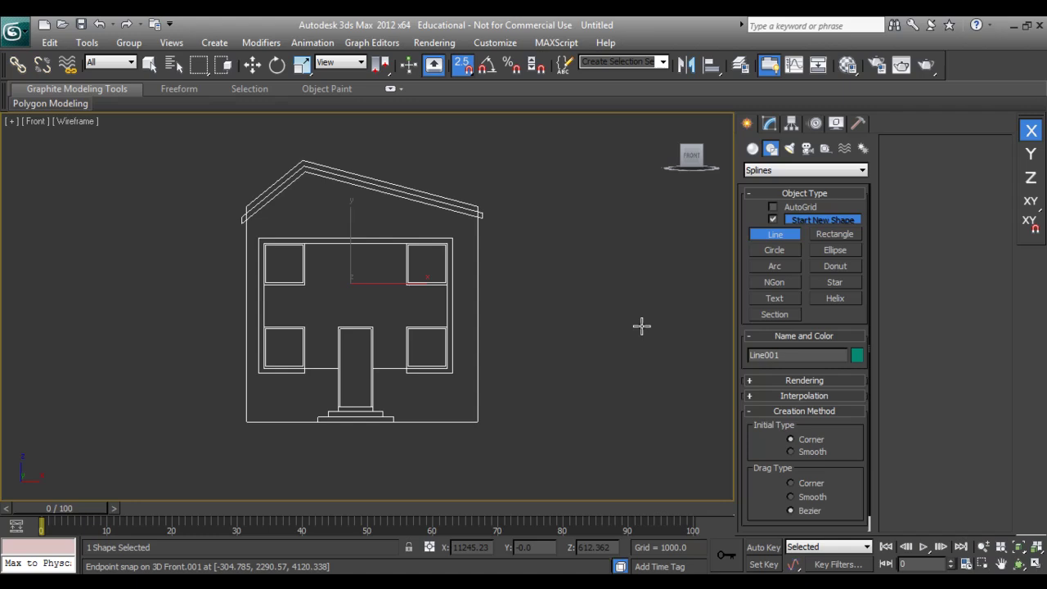
# With Start New Shape off, snap rectangles over the four windows and the door.
pyautogui.click(774, 220)
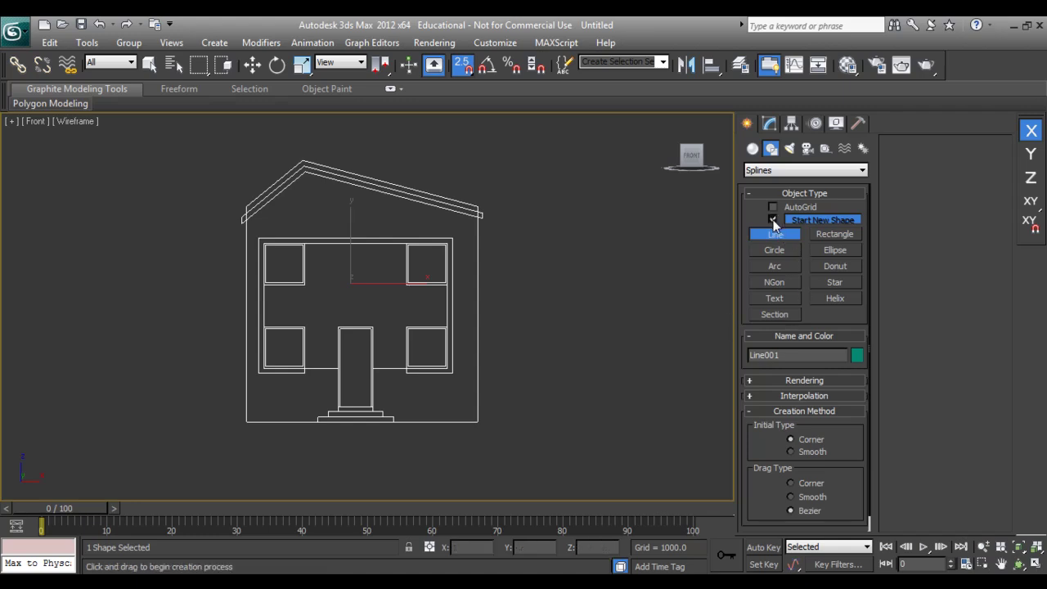
pyautogui.click(828, 235)
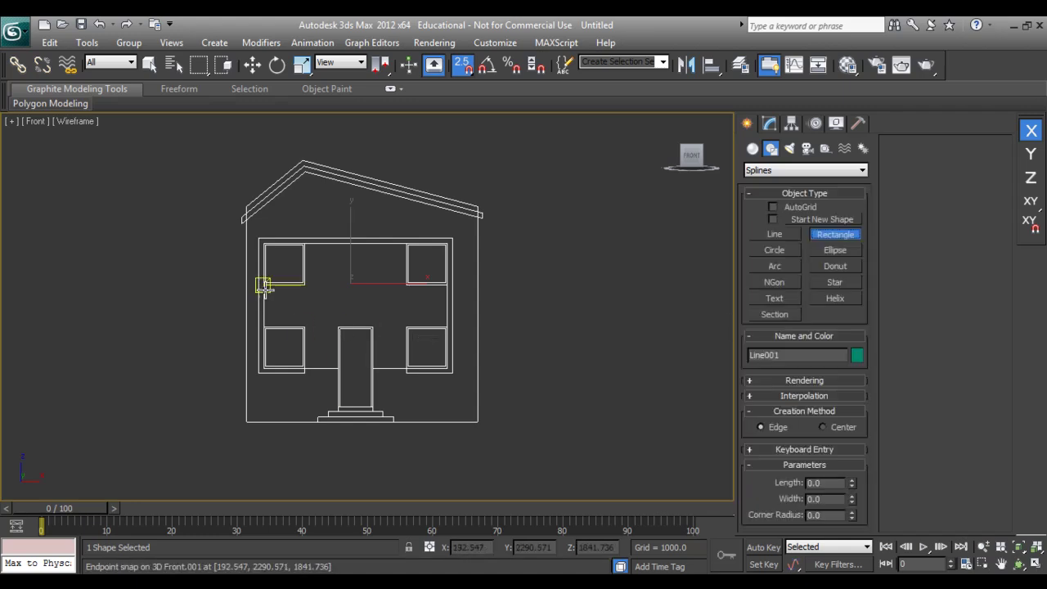
pyautogui.moveTo(265, 246); pyautogui.dragTo(302, 283)
pyautogui.moveTo(408, 245); pyautogui.dragTo(447, 283)
pyautogui.moveTo(407, 328); pyautogui.dragTo(446, 366)
pyautogui.moveTo(264, 329); pyautogui.dragTo(305, 372)
pyautogui.moveTo(339, 329); pyautogui.dragTo(372, 407)
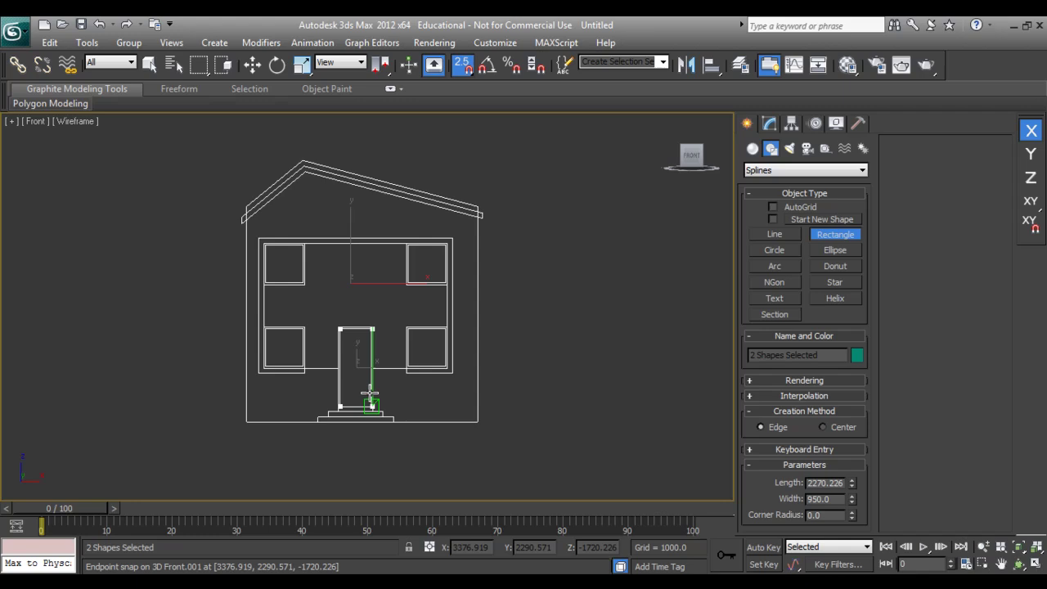
pyautogui.click(844, 234)
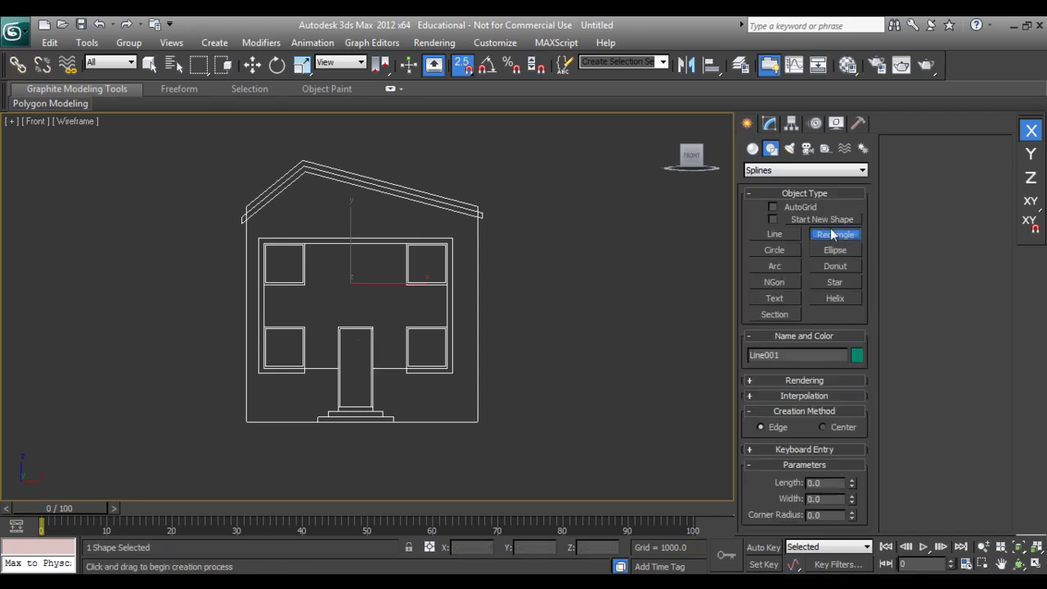
# Apply an Extrude modifier to Line001 with Amount 6.0.
pyautogui.click(769, 125)
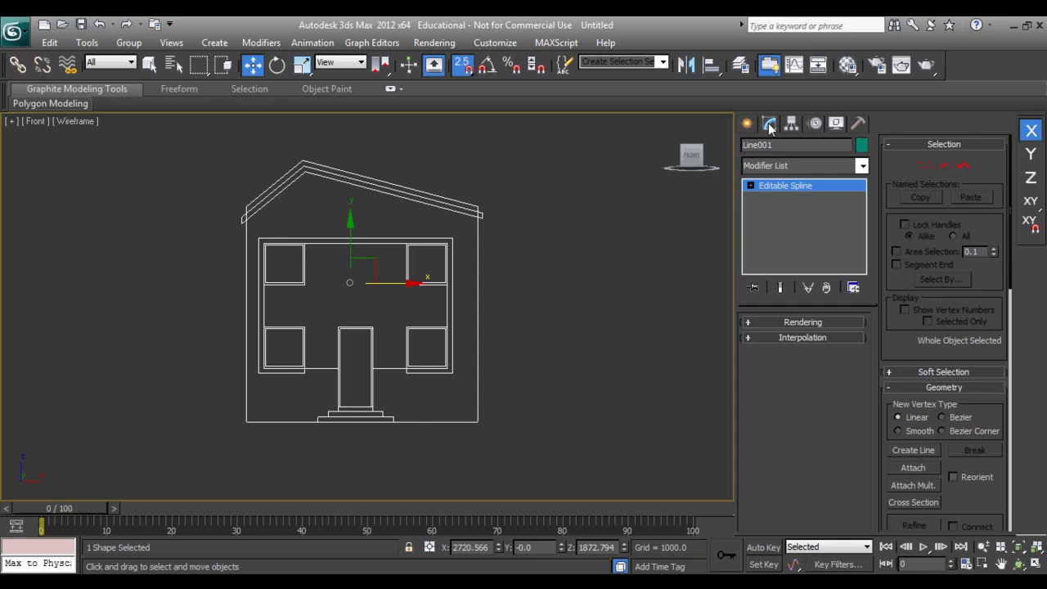
pyautogui.click(804, 165)
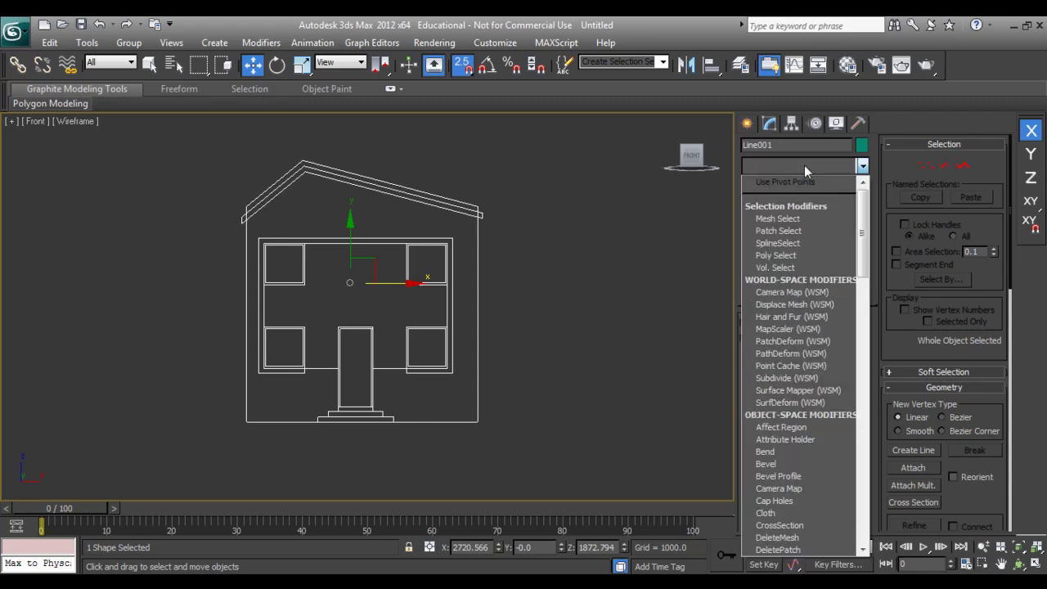
pyautogui.scroll(-1, 798, 334)
pyautogui.press('e')
pyautogui.press('e')
pyautogui.press('e')
pyautogui.press('e')
pyautogui.press('e')
pyautogui.press('e')
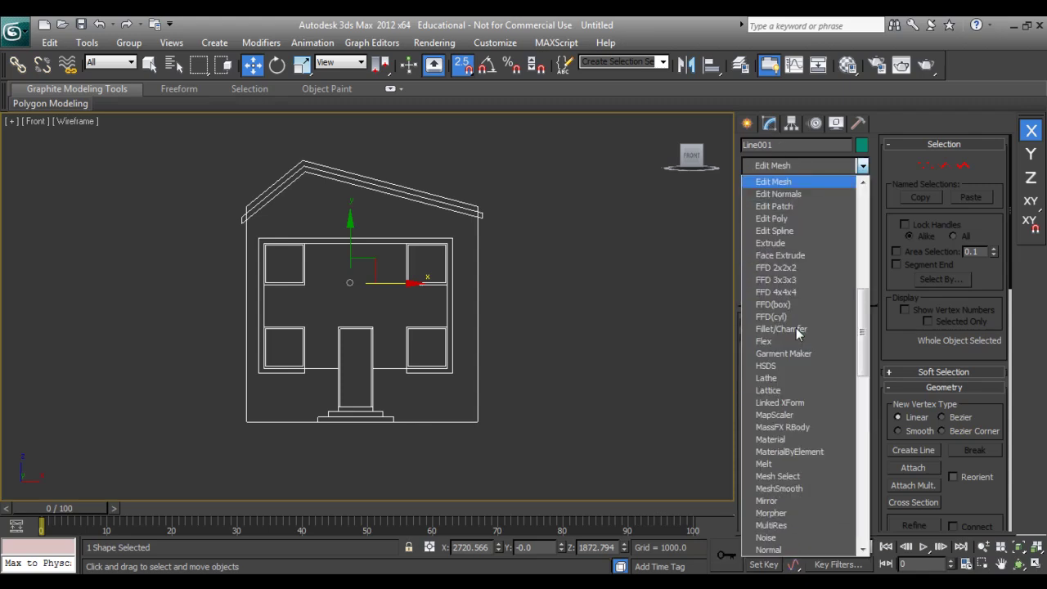
pyautogui.press('Return')
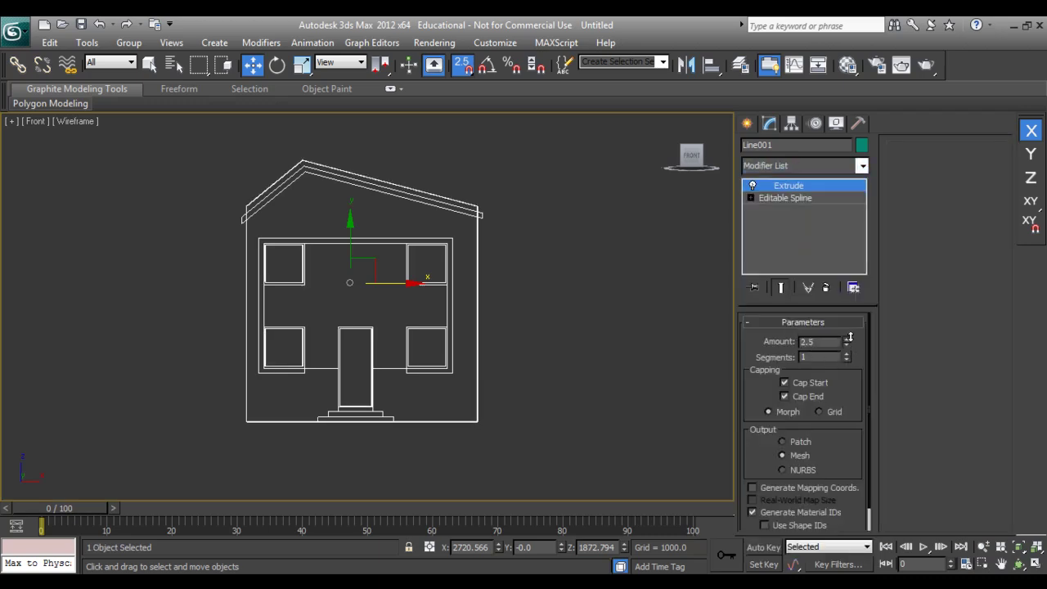
# Check the extruded wall in Realistic shading, test-moving it aside and undoing.
pyautogui.click(754, 123)
pyautogui.rightClick(610, 290)
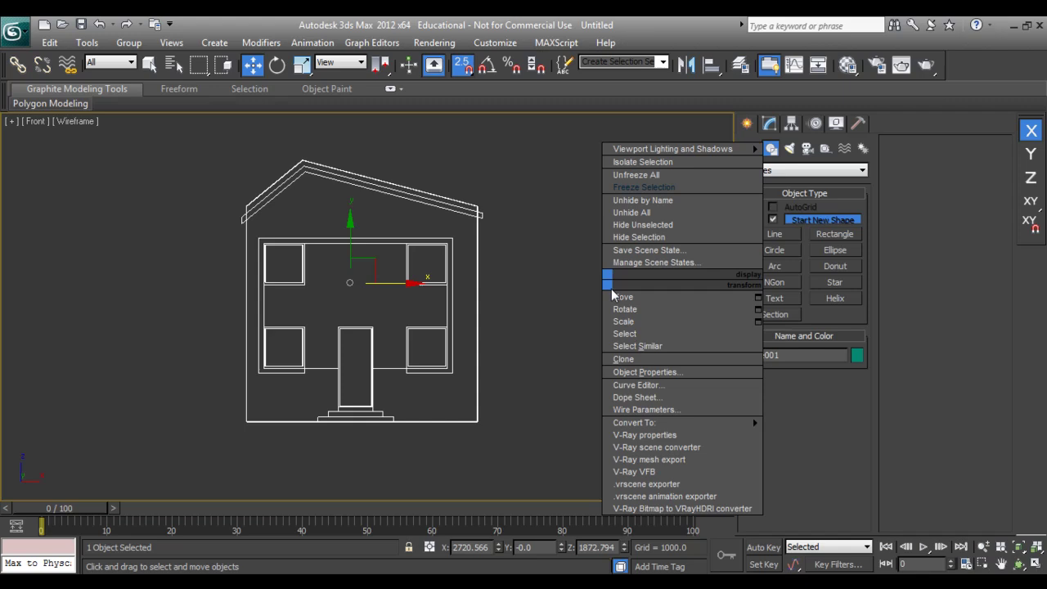
pyautogui.click(626, 298)
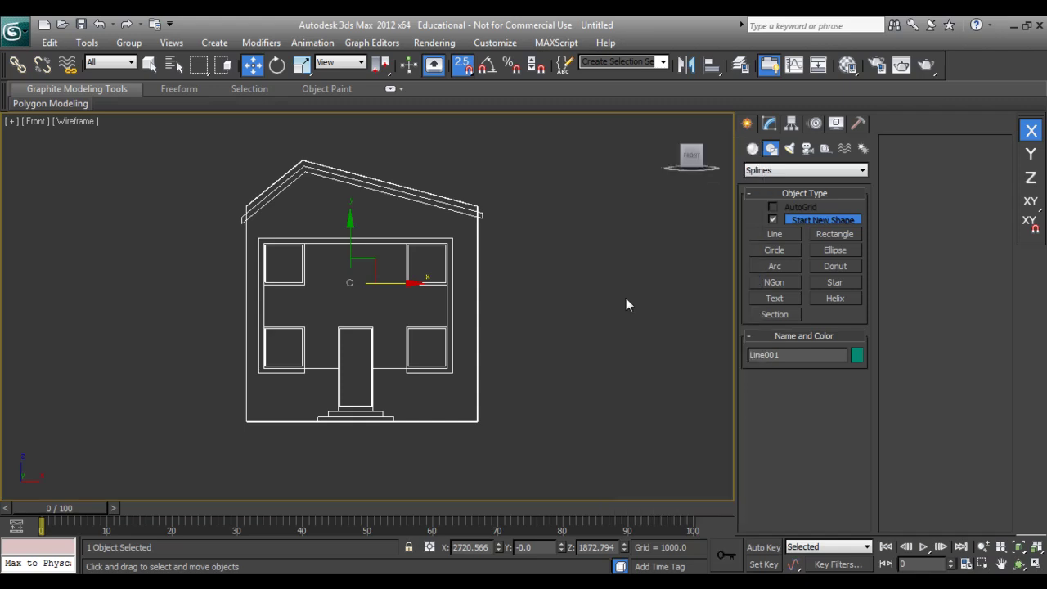
pyautogui.press('F3')
pyautogui.moveTo(397, 285); pyautogui.dragTo(159, 287)
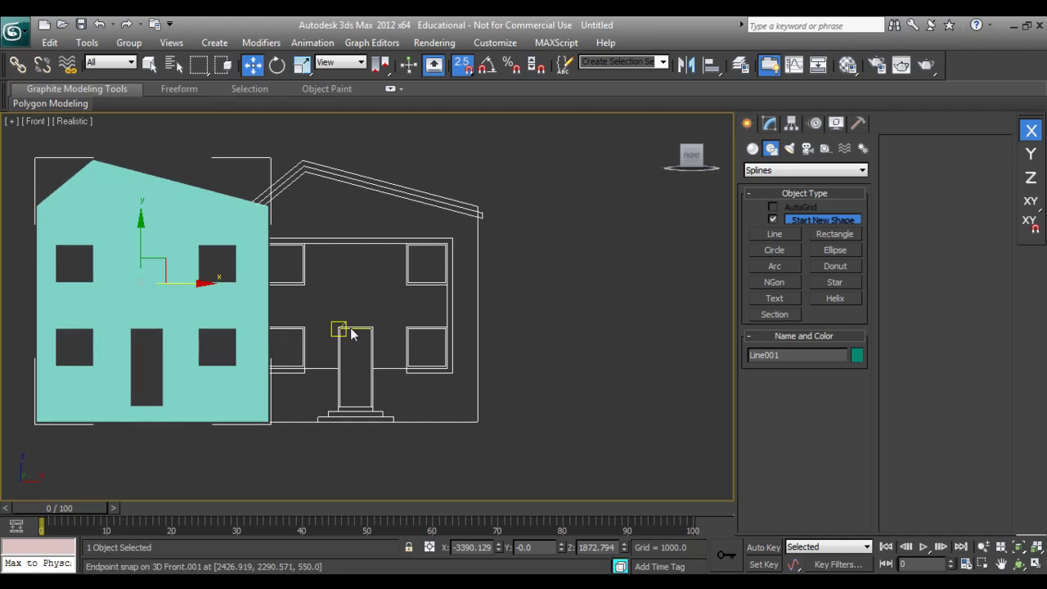
pyautogui.hotkey('ctrl', 'z')
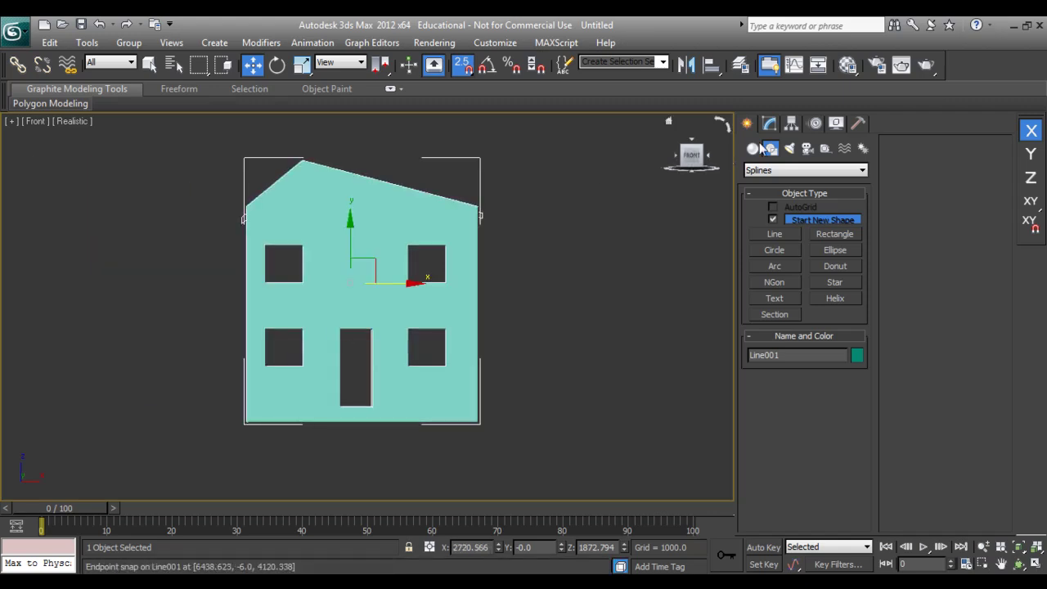
# Switch the viewport through Shaded back to Wireframe display.
pyautogui.click(769, 125)
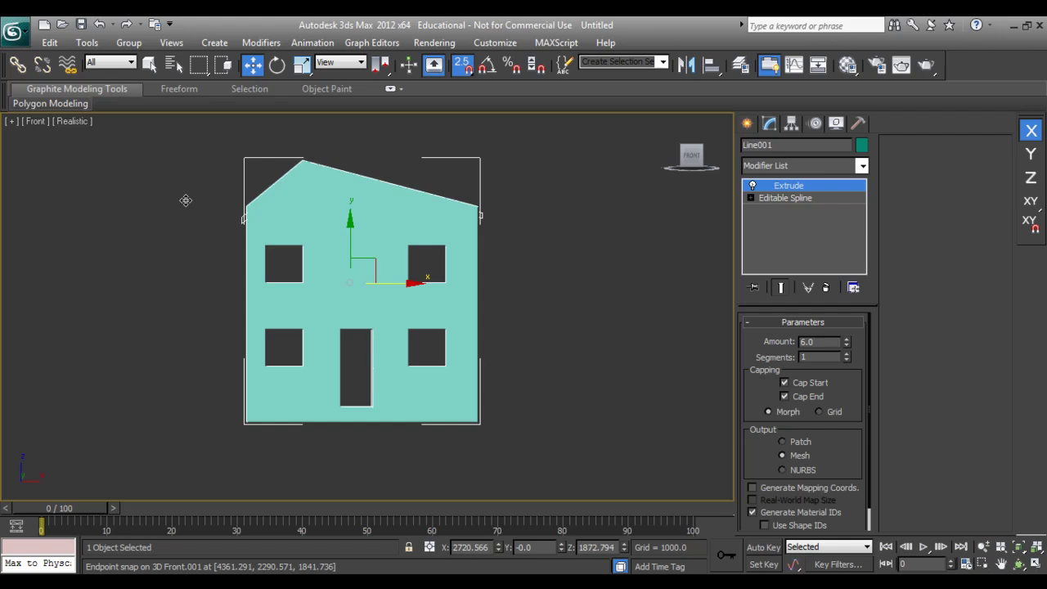
pyautogui.click(70, 121)
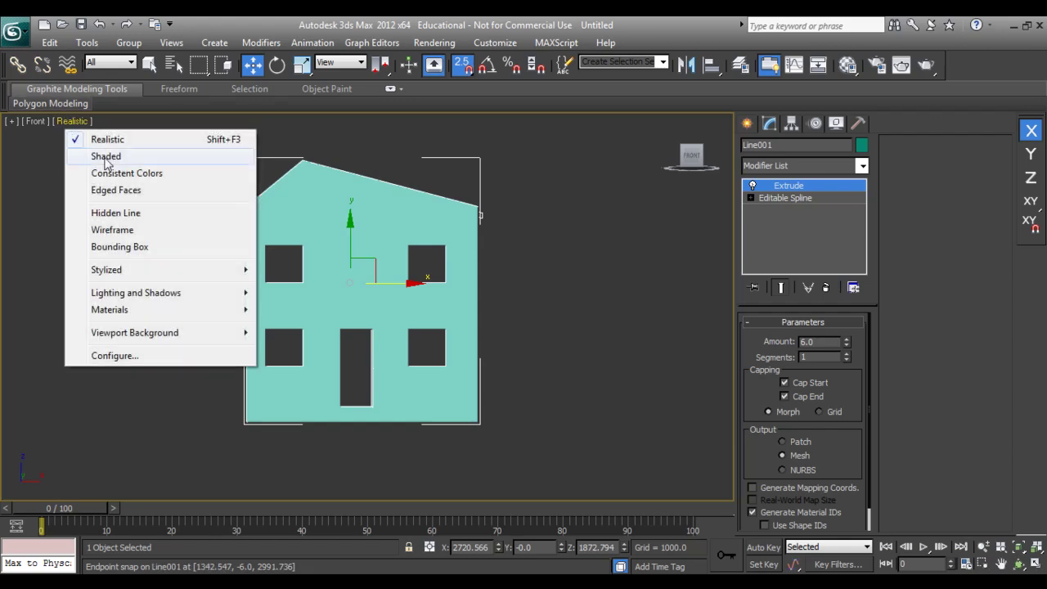
pyautogui.click(105, 157)
pyautogui.click(72, 122)
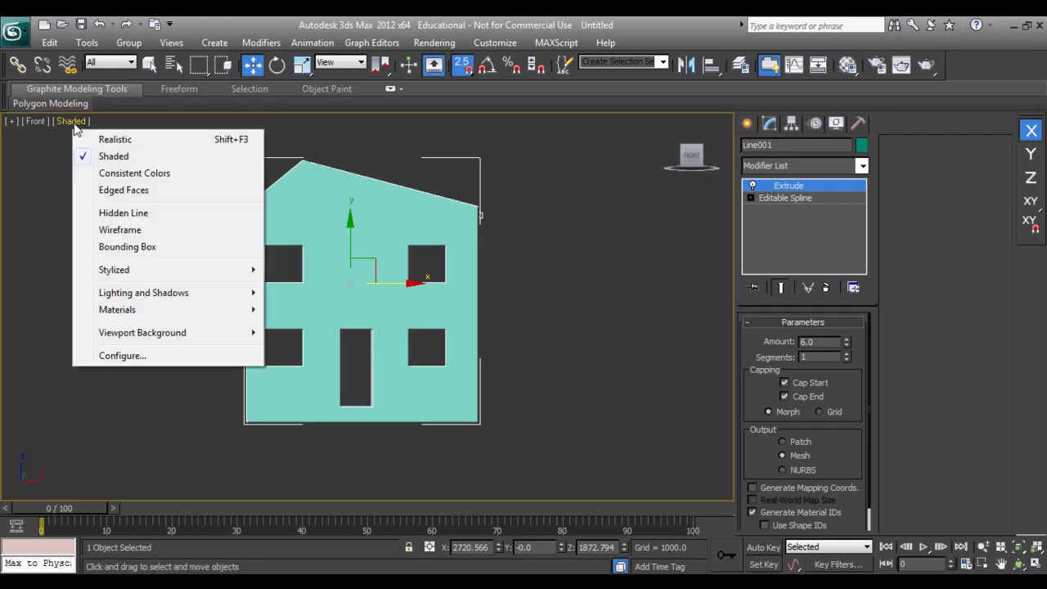
pyautogui.click(115, 230)
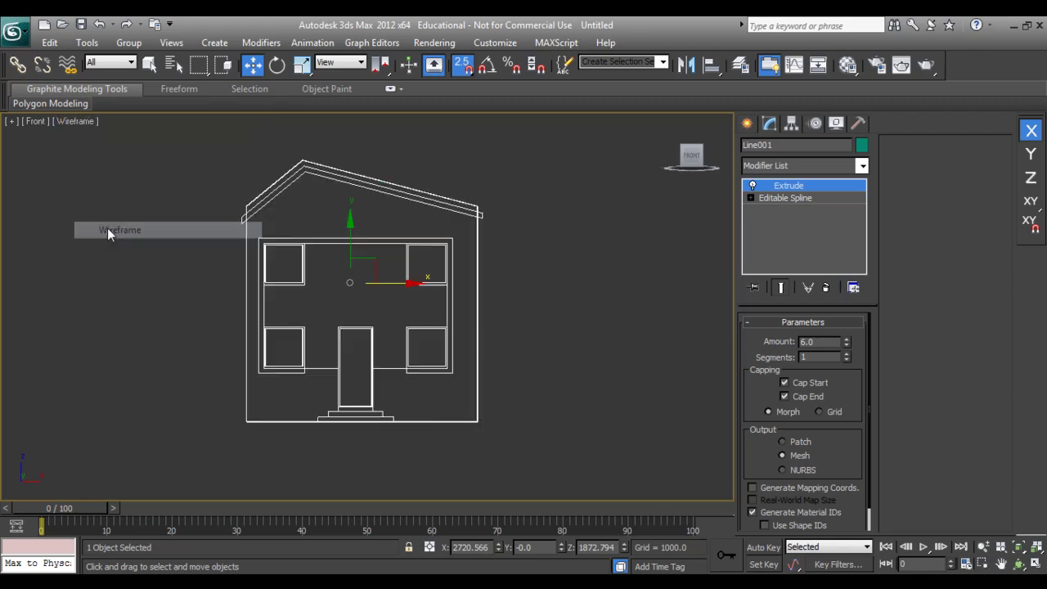
pyautogui.click(747, 122)
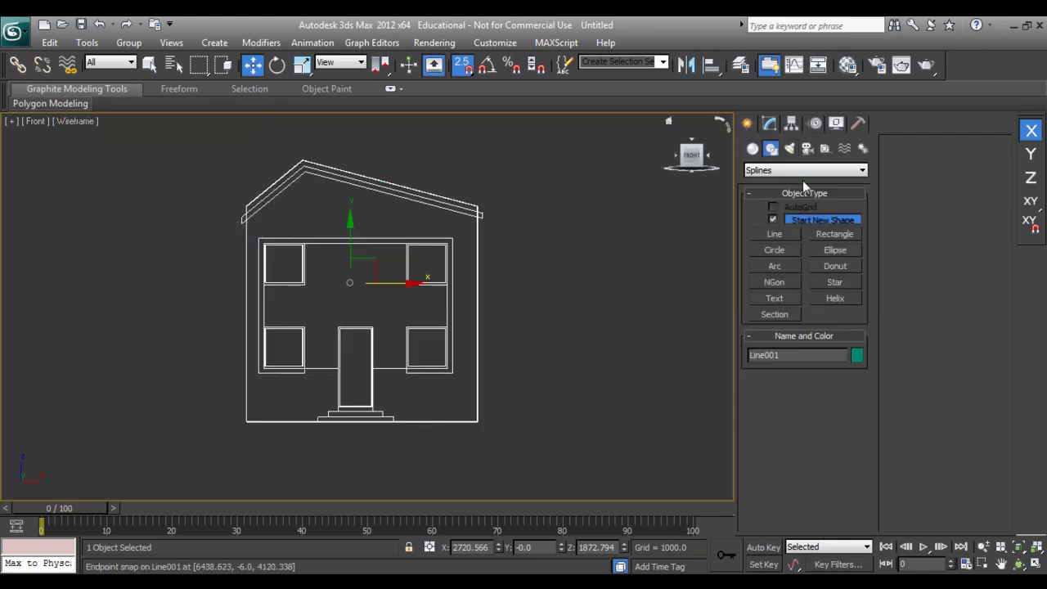
pyautogui.click(775, 234)
# Trace the roof outline as a closed snapped spline, replacing one misplaced vertex.
pyautogui.scroll(4, 307, 245)
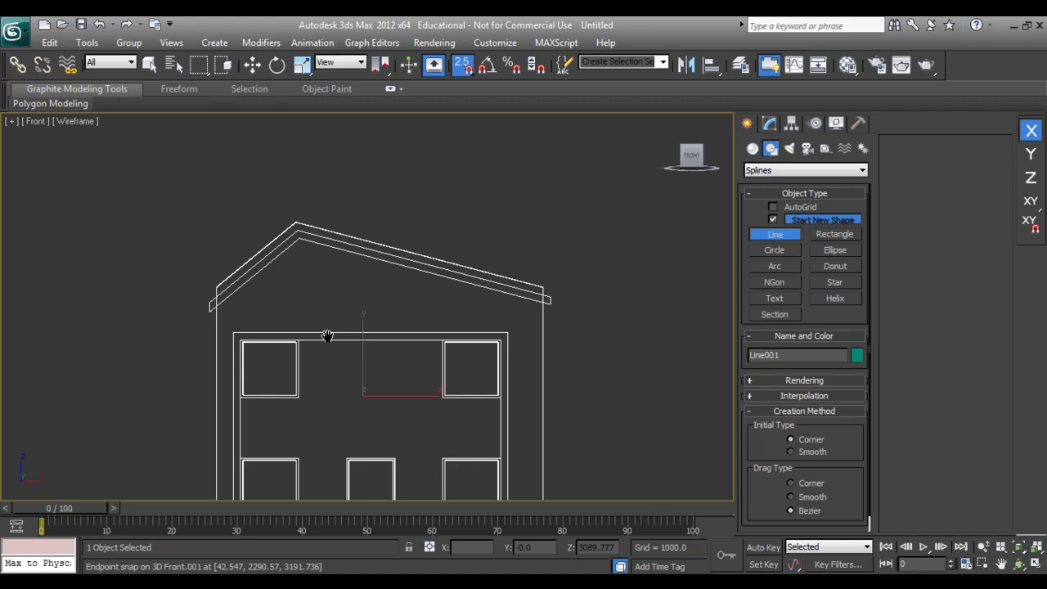
pyautogui.moveTo(310, 311); pyautogui.dragTo(330, 283, button='middle')
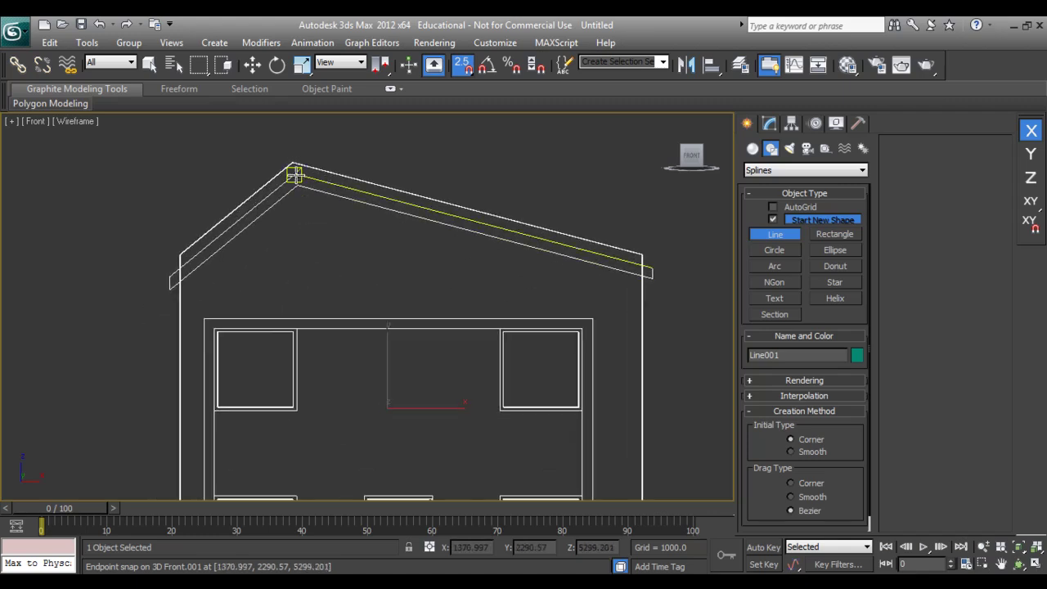
pyautogui.click(171, 275)
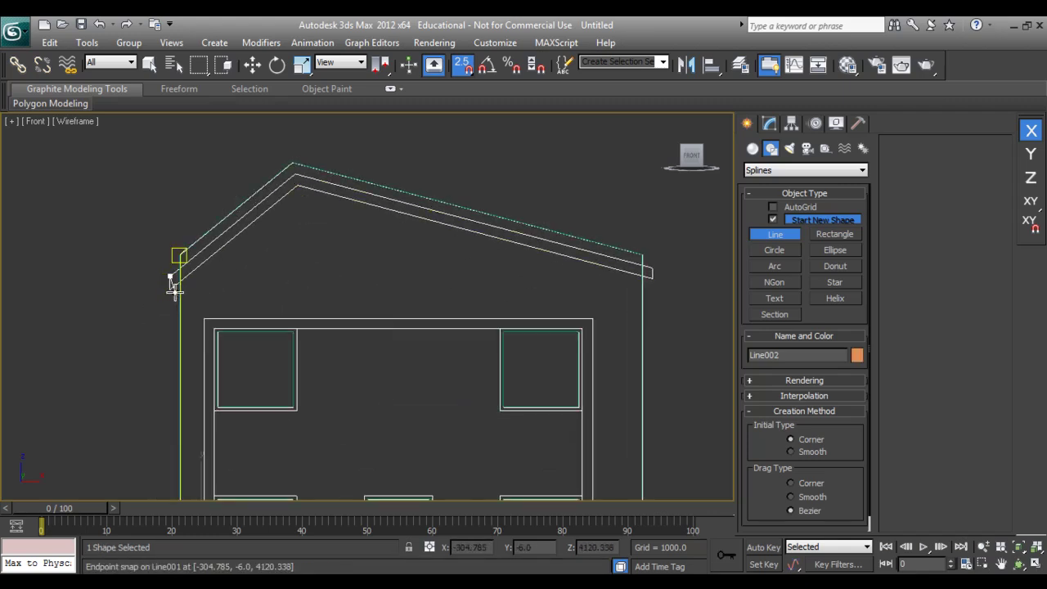
pyautogui.click(179, 256)
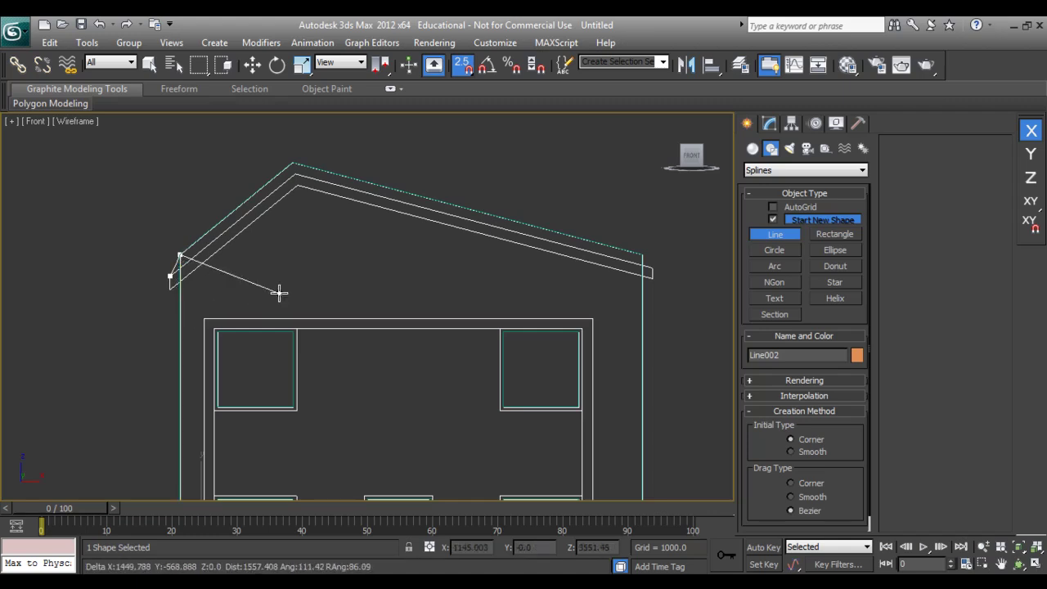
pyautogui.press('BackSpace')
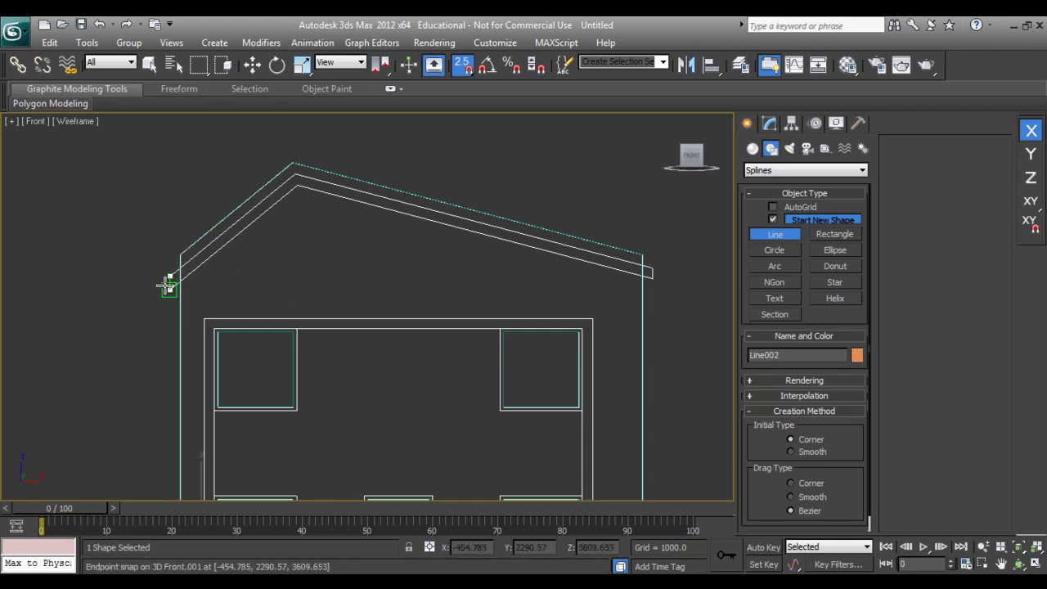
pyautogui.click(170, 287)
pyautogui.click(297, 185)
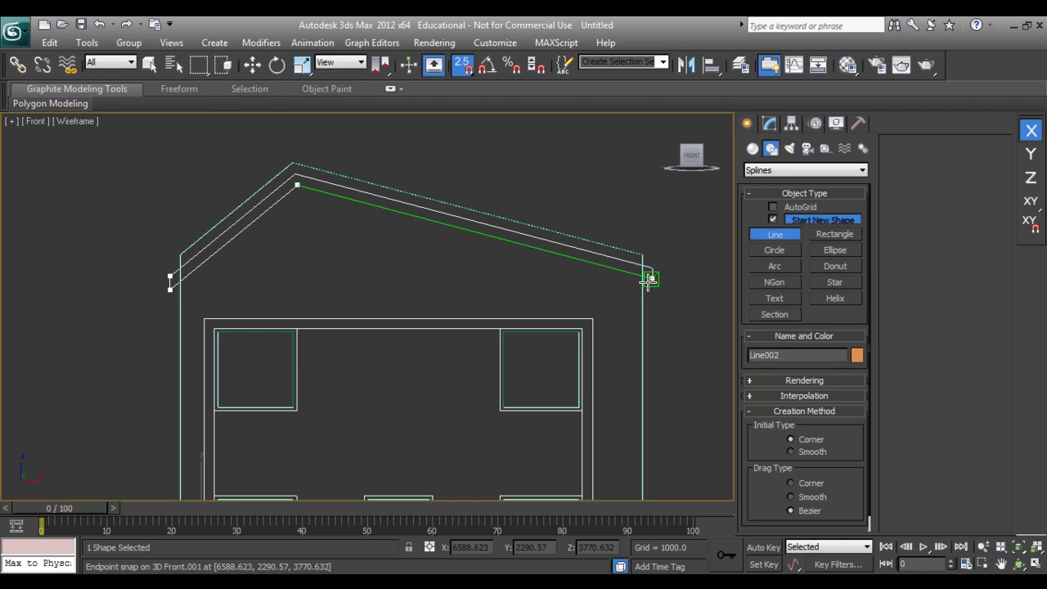
pyautogui.click(651, 278)
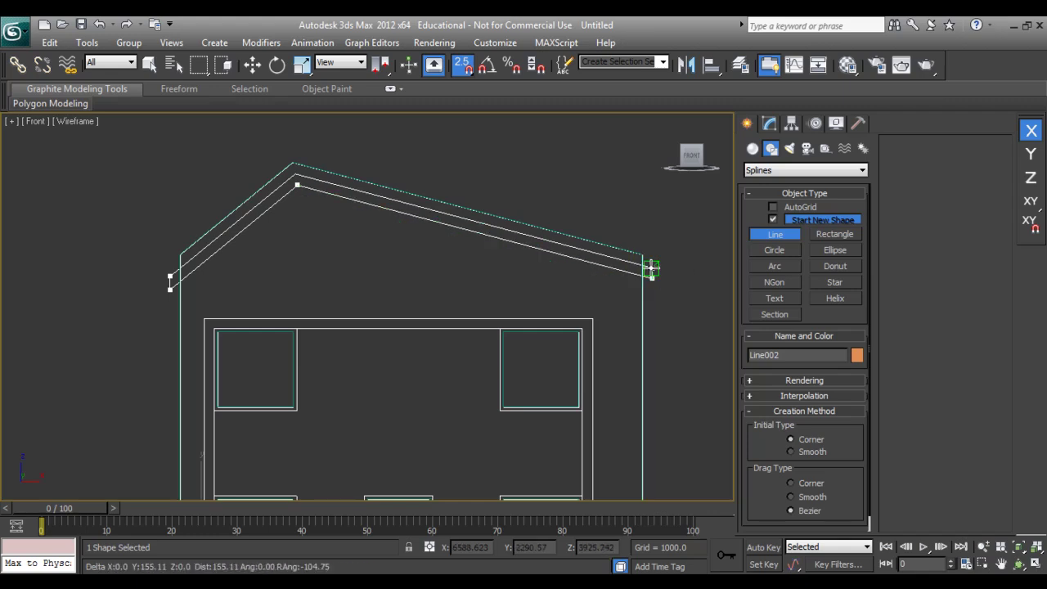
pyautogui.click(651, 268)
pyautogui.click(294, 175)
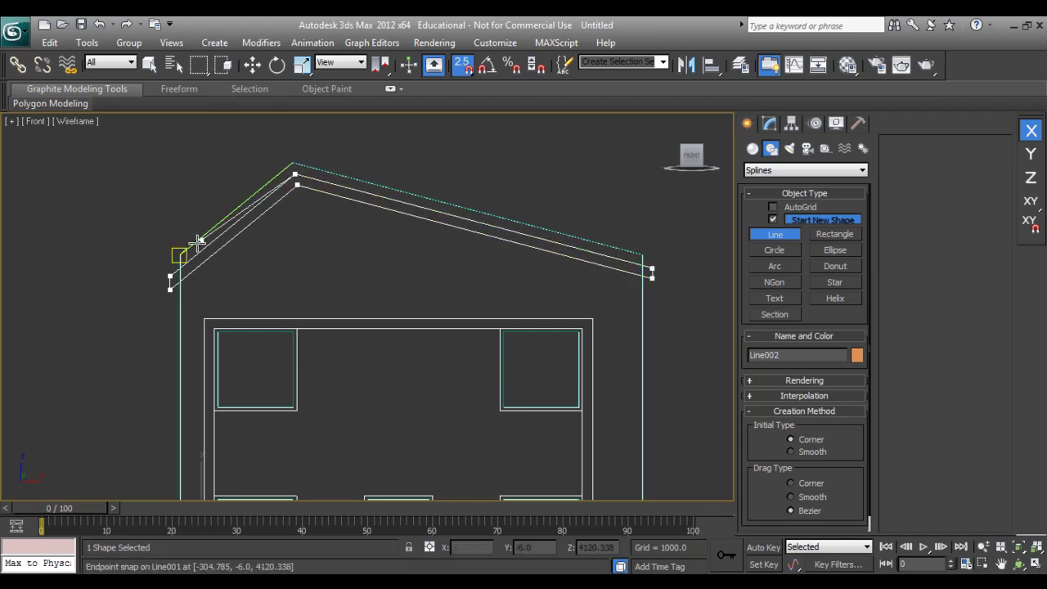
pyautogui.click(170, 278)
pyautogui.click(491, 348)
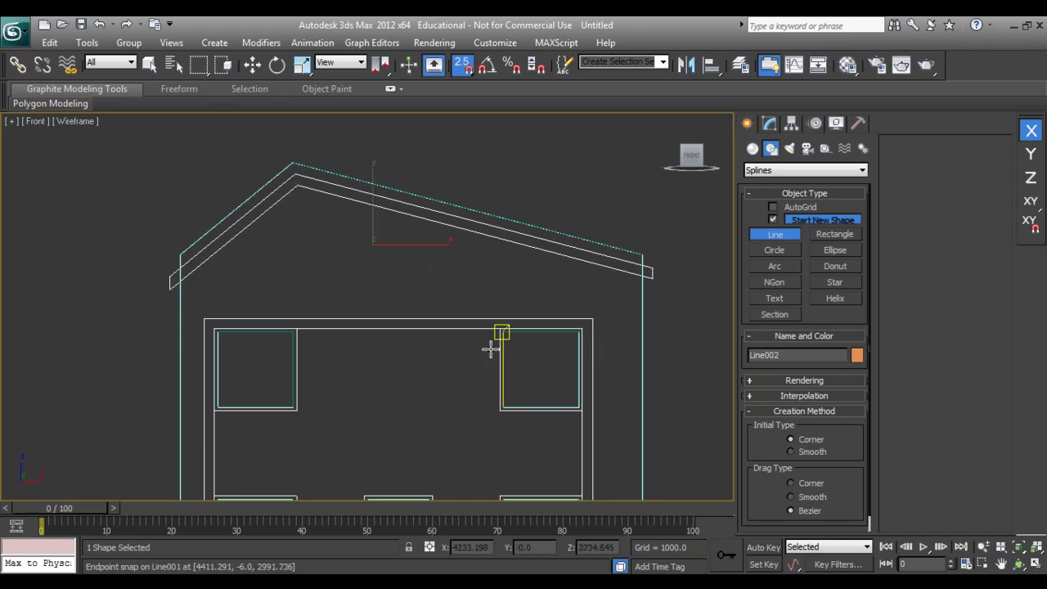
# Add a 6.0 Extrude modifier to the roof spline Line002.
pyautogui.click(770, 124)
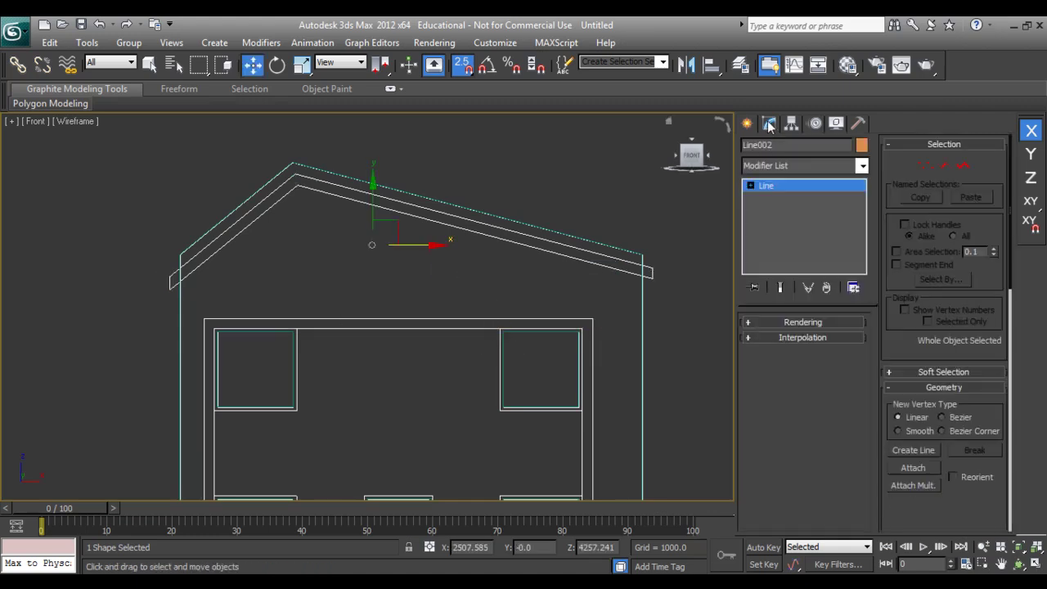
pyautogui.click(843, 166)
pyautogui.press('e')
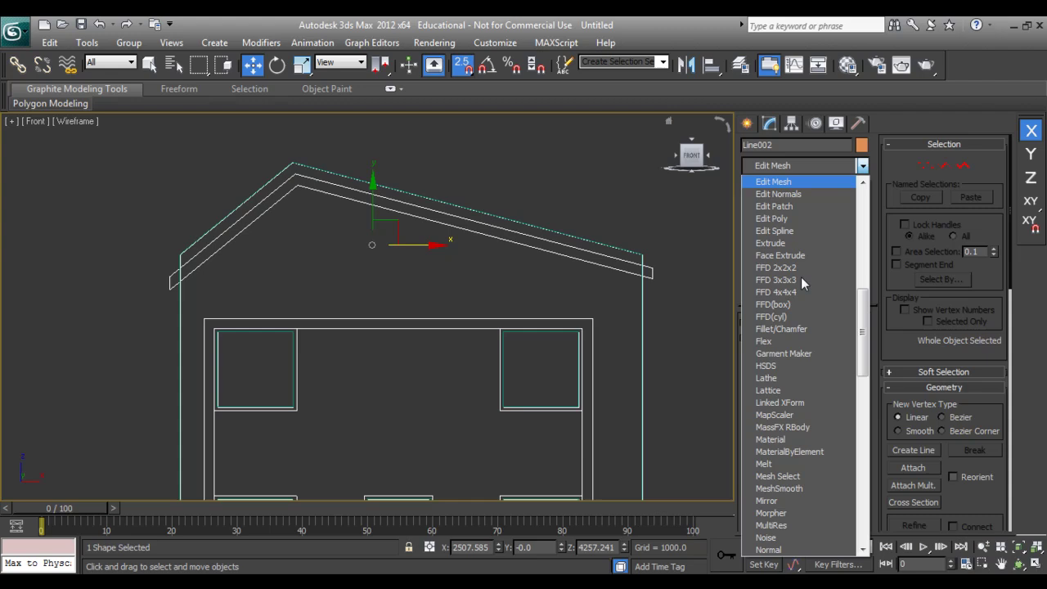
pyautogui.press('e')
pyautogui.press('e')
pyautogui.press('e')
pyautogui.press('e')
pyautogui.press('e')
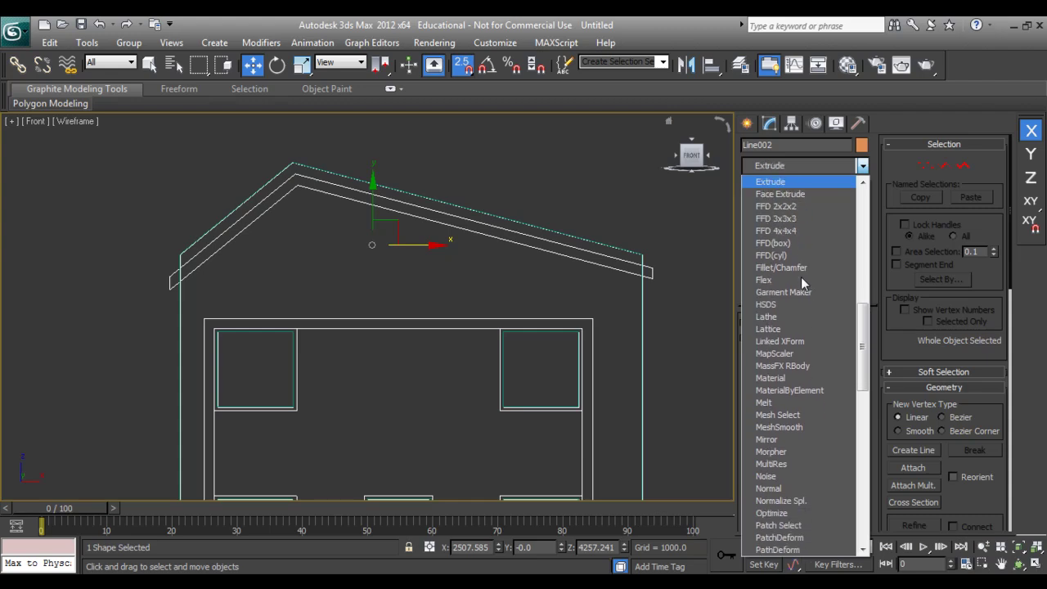
pyautogui.press('Return')
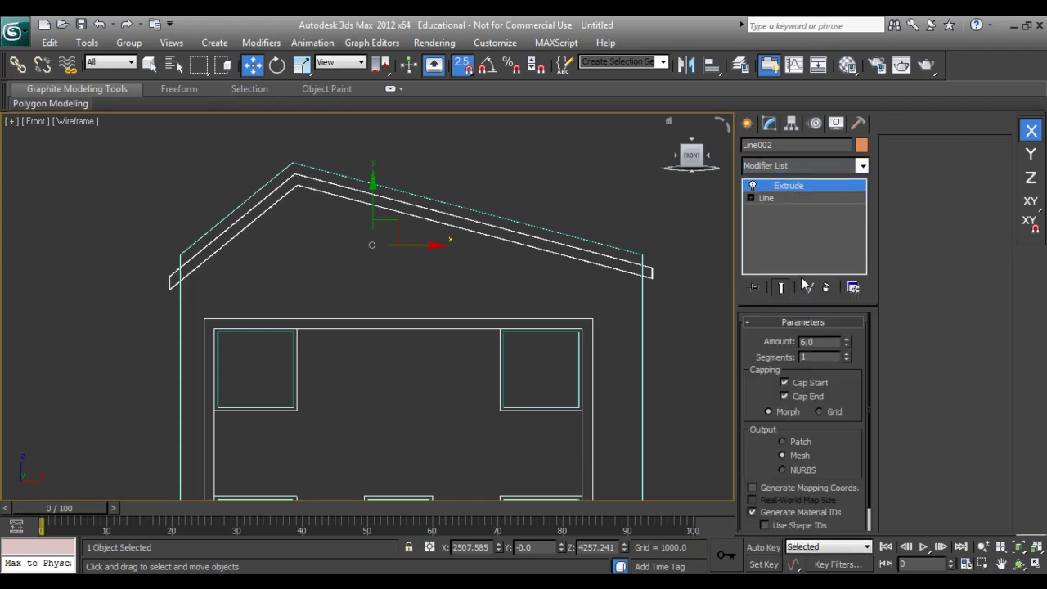
# Open Configure Modifier Sets and set Total Buttons to 2.
pyautogui.rightClick(864, 168)
pyautogui.click(934, 174)
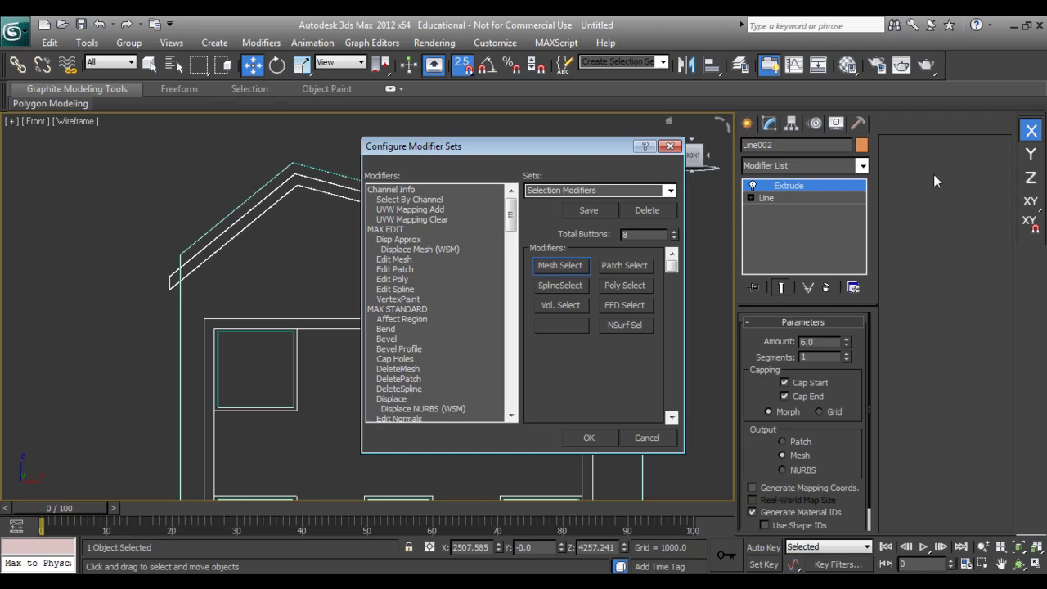
pyautogui.click(675, 238)
pyautogui.click(675, 238)
pyautogui.click(674, 238)
pyautogui.click(675, 238)
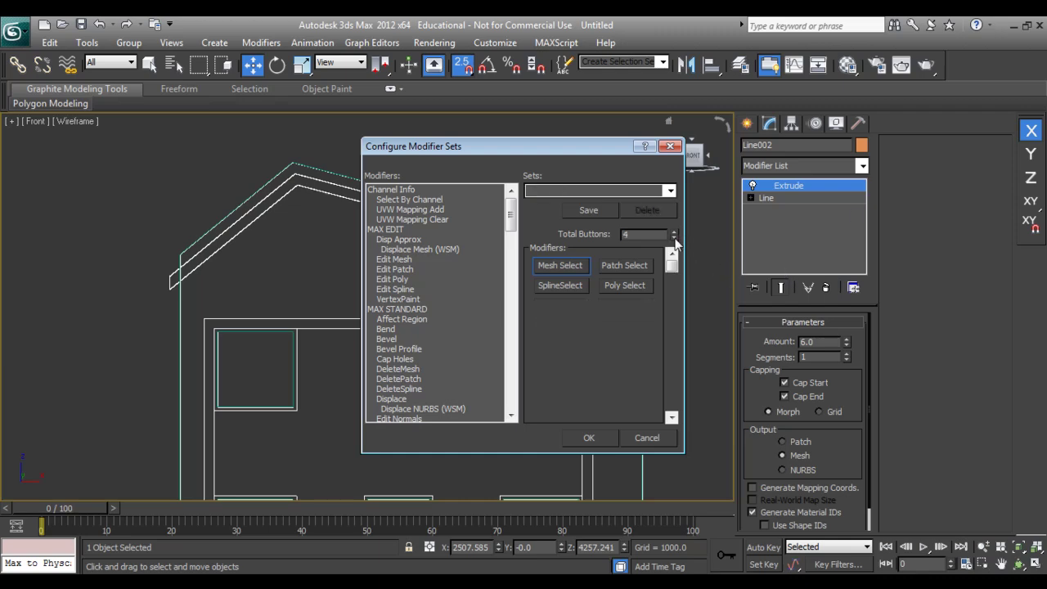
pyautogui.click(675, 238)
pyautogui.click(675, 238)
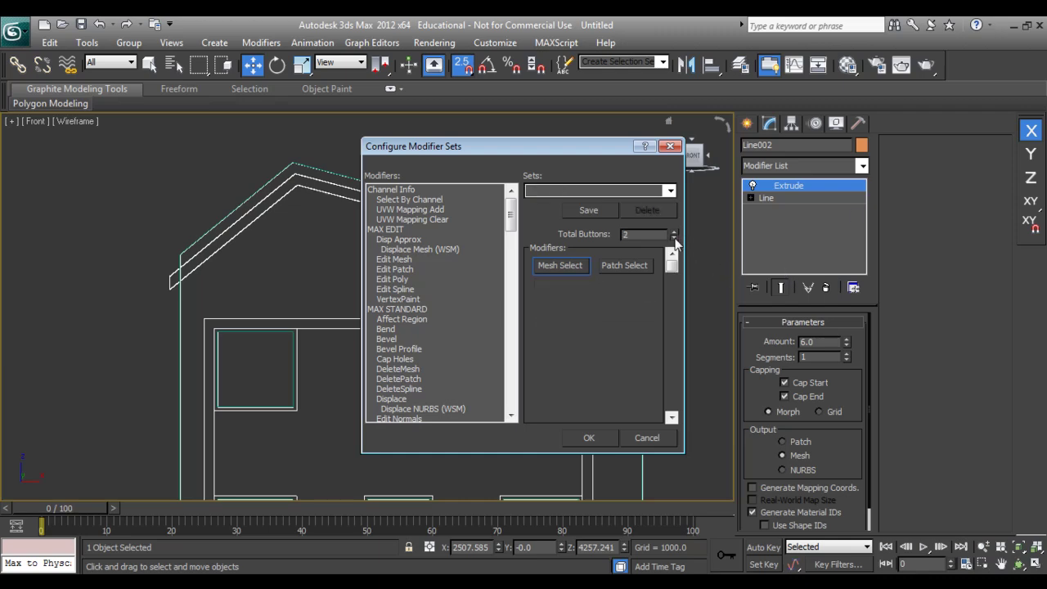
# Assign Extrude and Edit Spline to the two buttons, confirm, and enable Show Buttons.
pyautogui.click(394, 269)
pyautogui.click(398, 260)
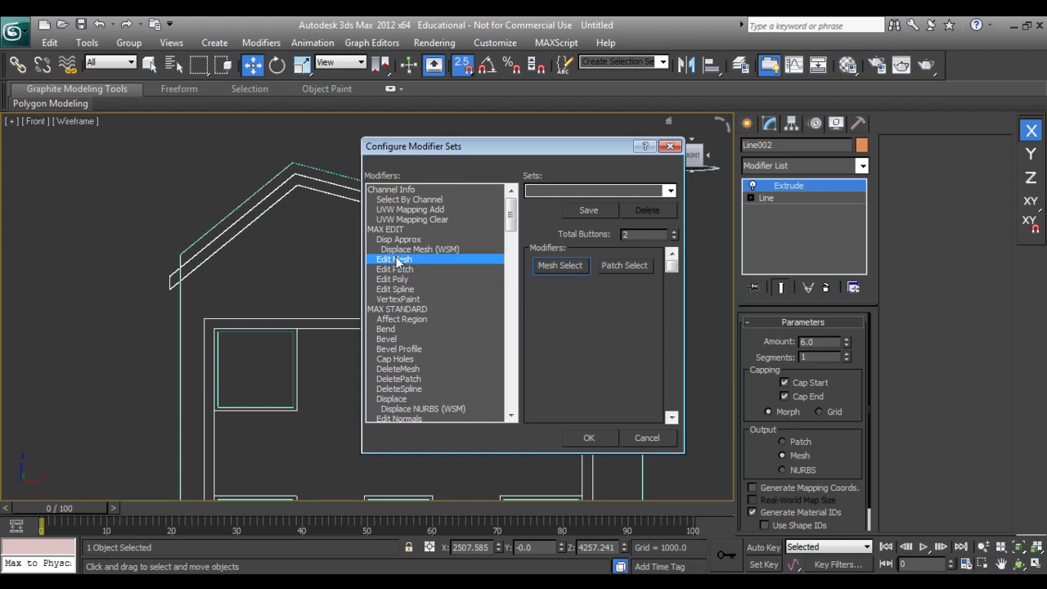
pyautogui.press('e')
pyautogui.press('e')
pyautogui.press('e')
pyautogui.press('e')
pyautogui.press('e')
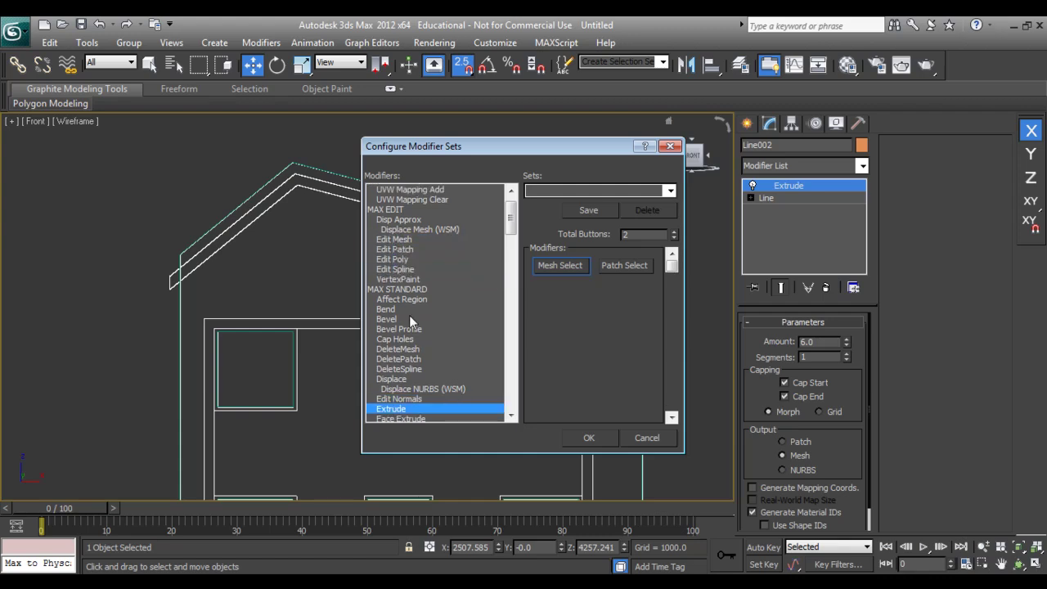
pyautogui.moveTo(394, 409); pyautogui.dragTo(568, 274)
pyautogui.click(407, 240)
pyautogui.click(401, 270)
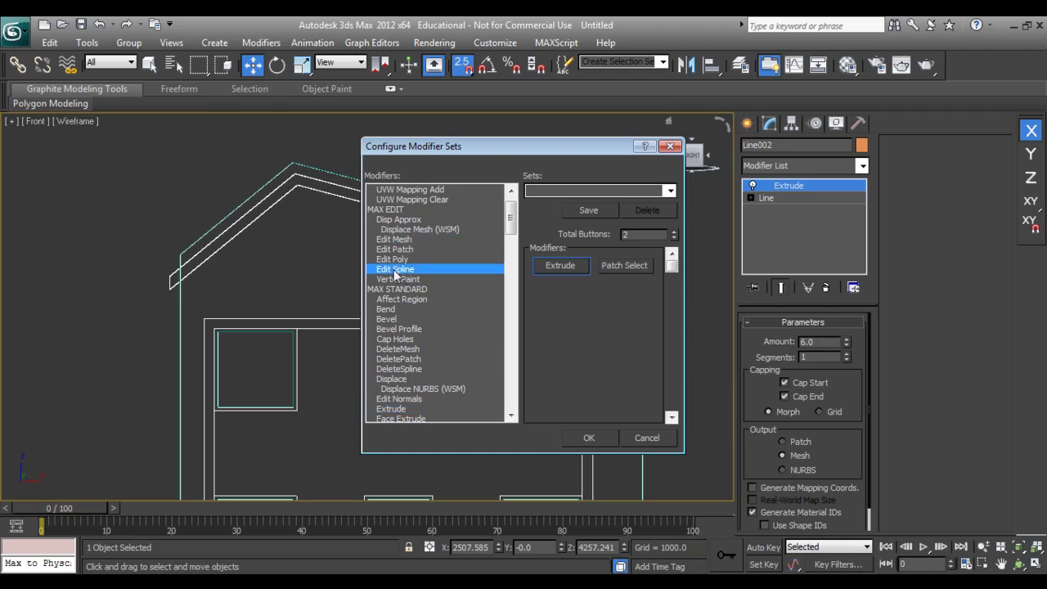
pyautogui.moveTo(401, 270); pyautogui.dragTo(618, 286)
pyautogui.click(589, 438)
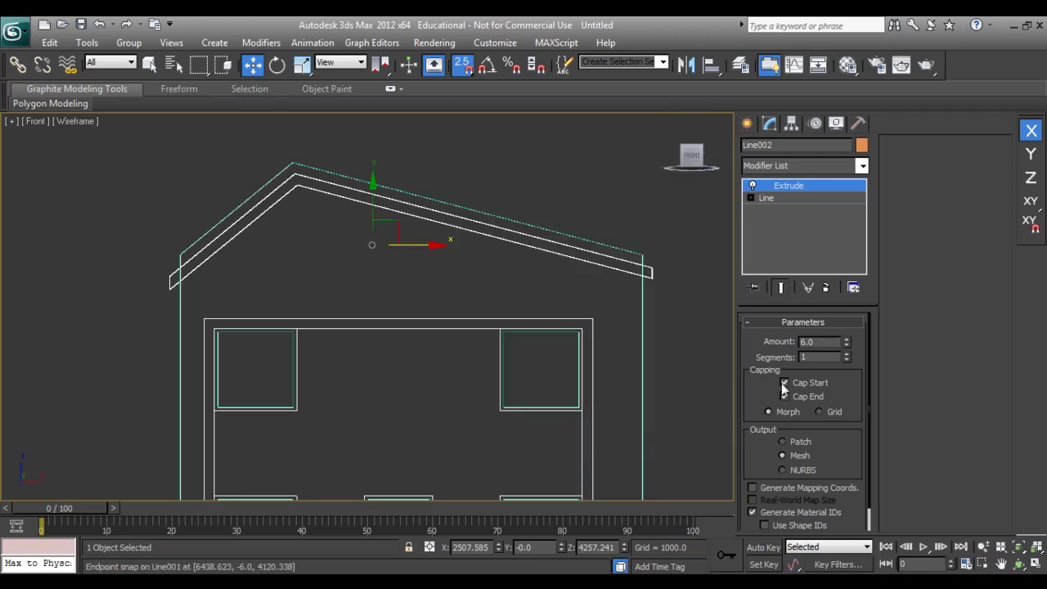
pyautogui.rightClick(864, 167)
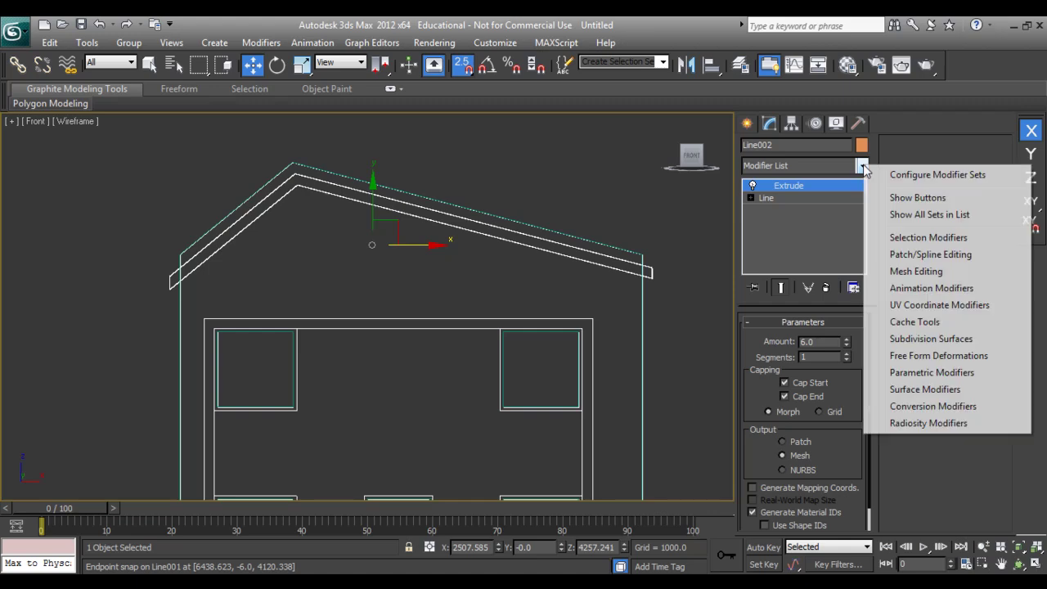
pyautogui.click(904, 199)
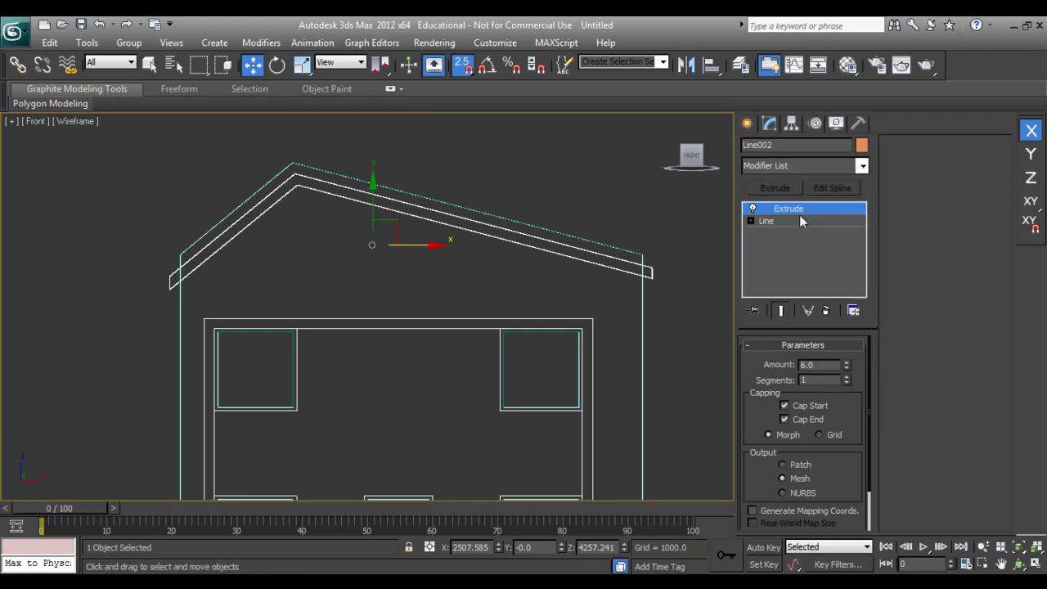
# Switch to the Move tool, turn snapping off and centre the front view on the house.
pyautogui.click(747, 125)
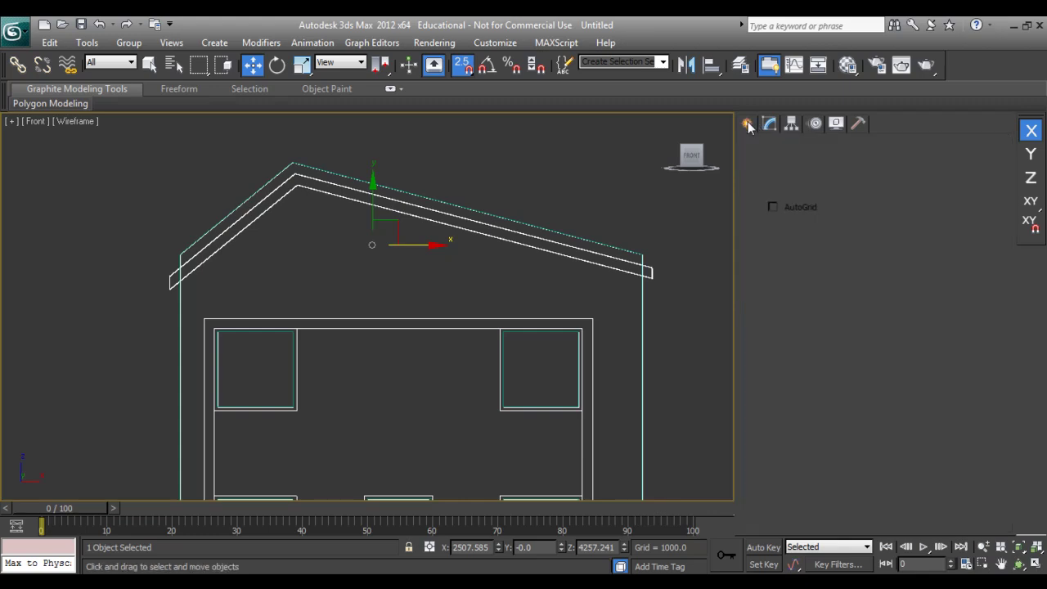
pyautogui.rightClick(486, 253)
pyautogui.click(495, 265)
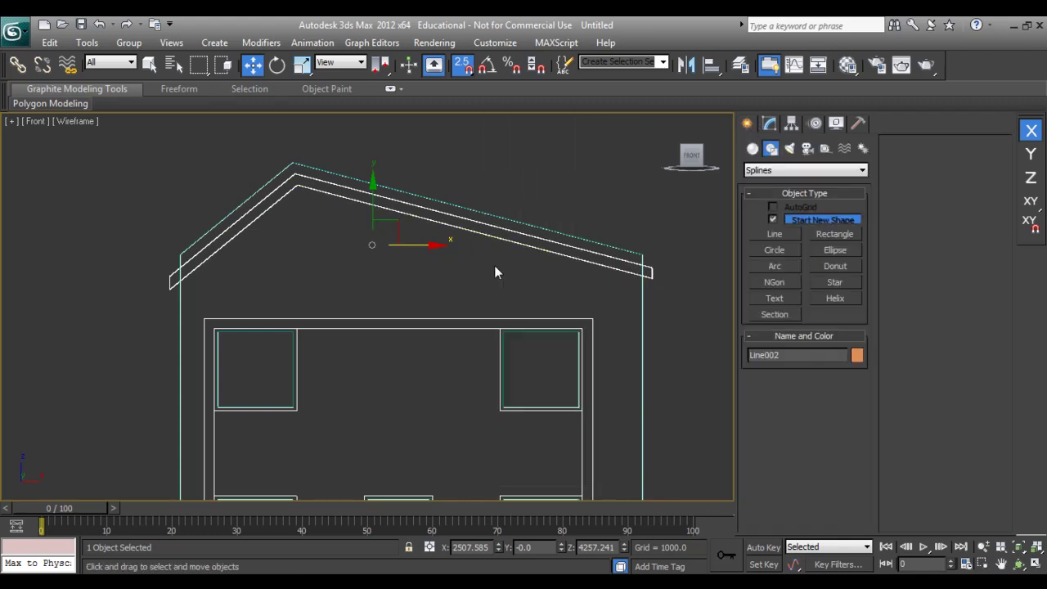
pyautogui.press('s')
pyautogui.moveTo(444, 444); pyautogui.dragTo(432, 374, button='middle')
pyautogui.scroll(-3, 433, 327)
pyautogui.moveTo(433, 311); pyautogui.dragTo(451, 338, button='middle')
pyautogui.scroll(-2, 450, 337)
# In Top view, set the roof line Line002's Extrude Amount to 150.
pyautogui.press('t')
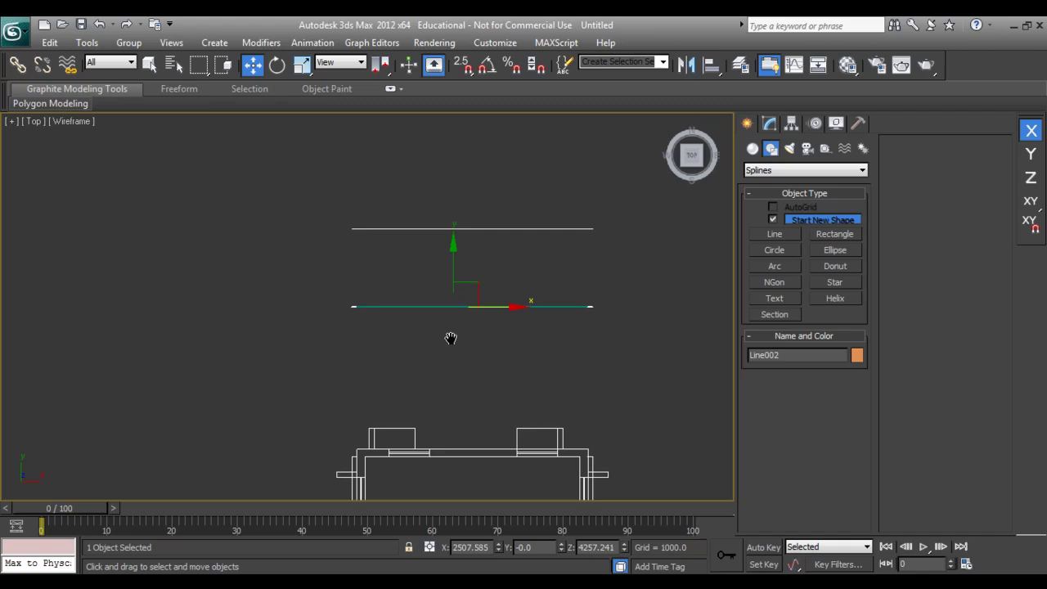
pyautogui.scroll(-2, 474, 397)
pyautogui.moveTo(474, 397); pyautogui.dragTo(458, 327, button='middle')
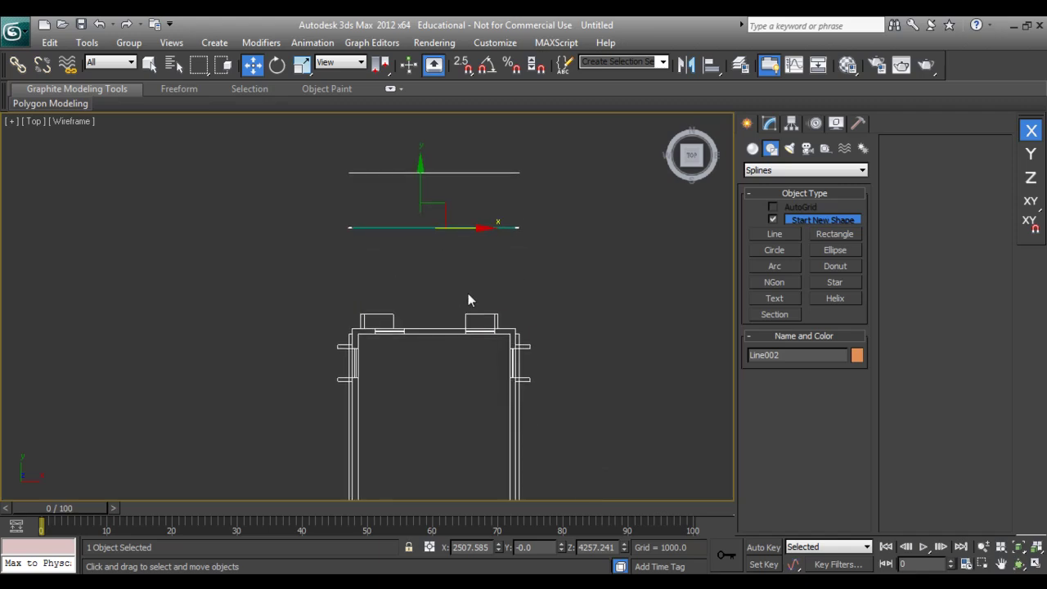
pyautogui.click(769, 123)
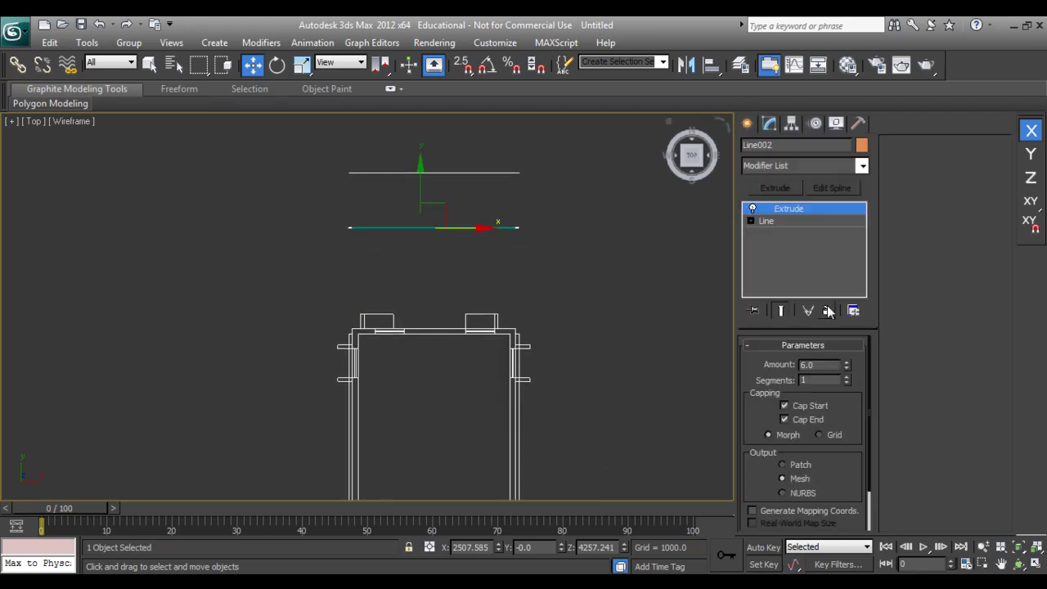
pyautogui.moveTo(846, 360); pyautogui.dragTo(822, 54)
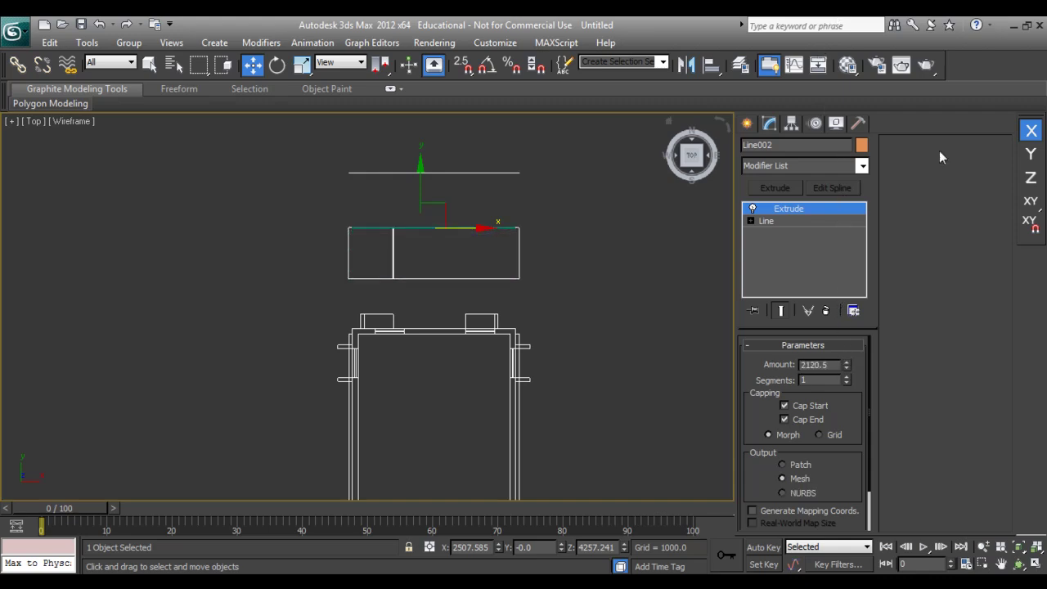
pyautogui.moveTo(847, 374); pyautogui.dragTo(849, 483)
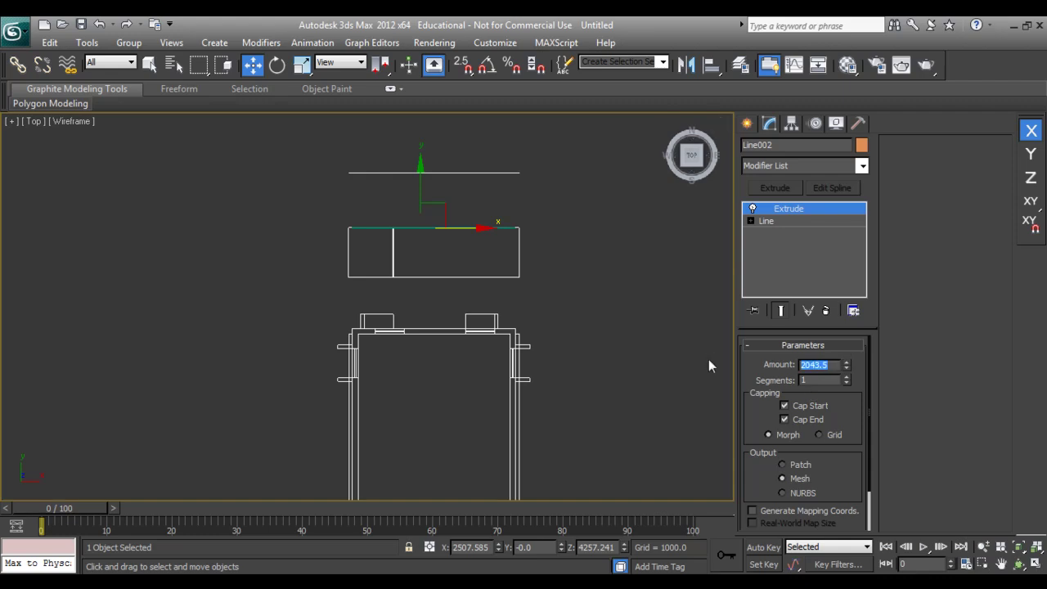
pyautogui.write('150')
pyautogui.press('Return')
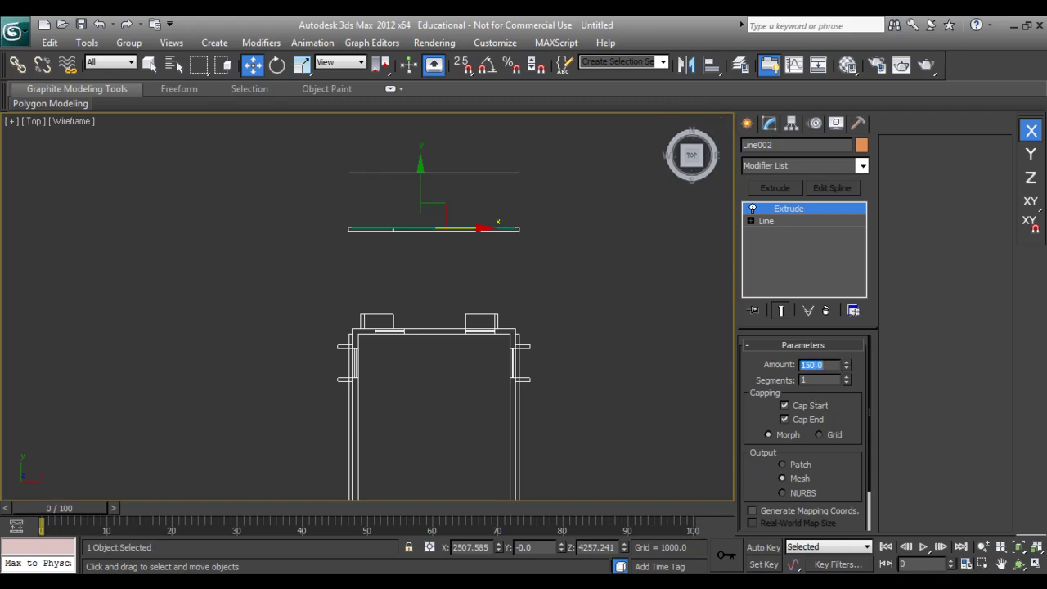
# Reselect the extruded roof and orbit the Perspective view to a three-quarter facade angle.
pyautogui.click(472, 188)
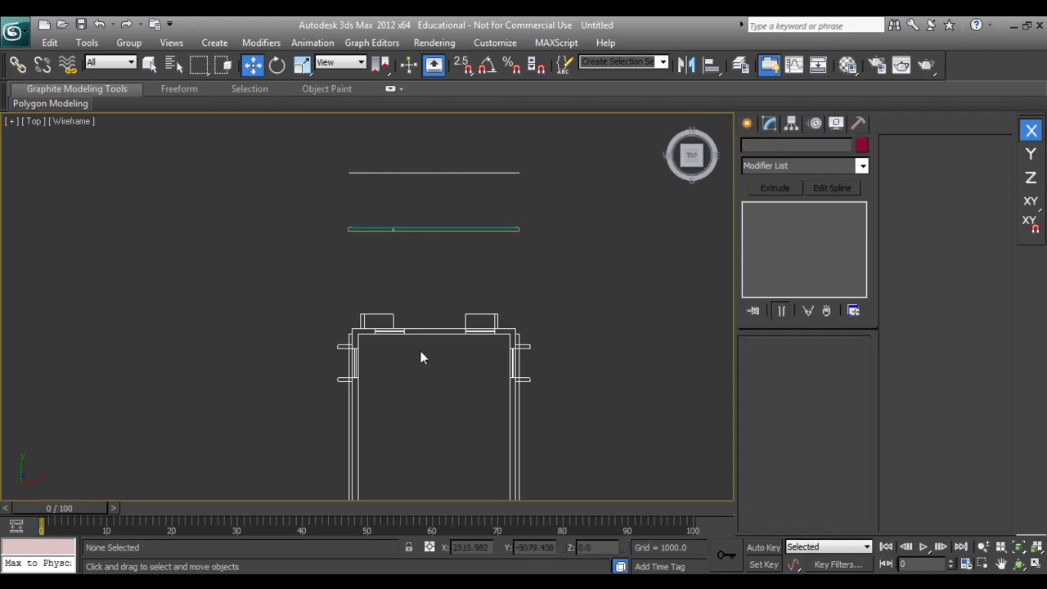
pyautogui.moveTo(421, 356); pyautogui.dragTo(386, 439, button='middle')
pyautogui.scroll(5, 388, 262)
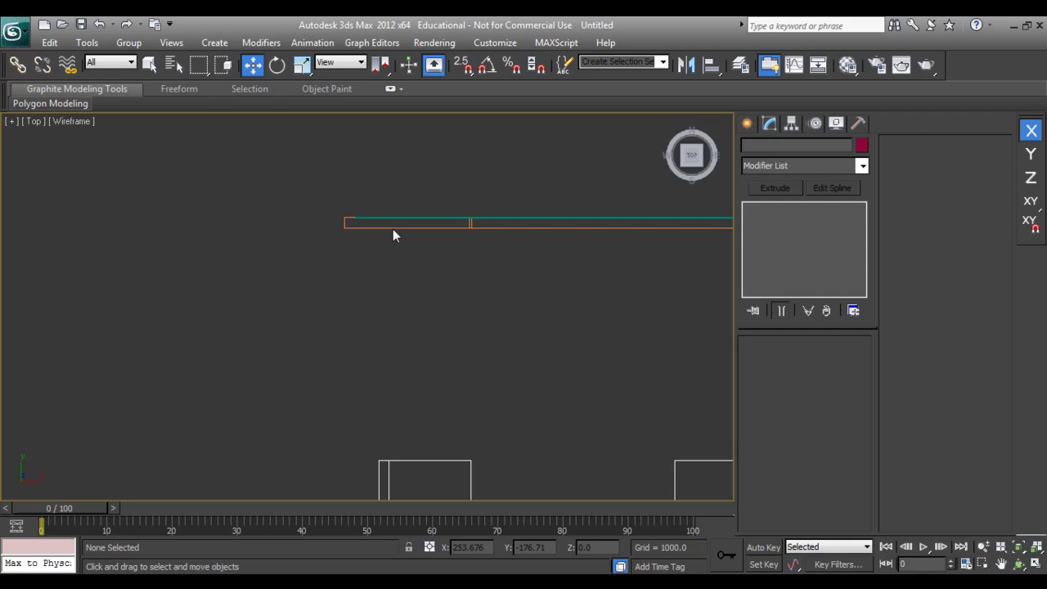
pyautogui.click(393, 227)
pyautogui.moveTo(526, 265); pyautogui.dragTo(422, 325, button='middle')
pyautogui.scroll(2, 428, 307)
pyautogui.scroll(1, 434, 317)
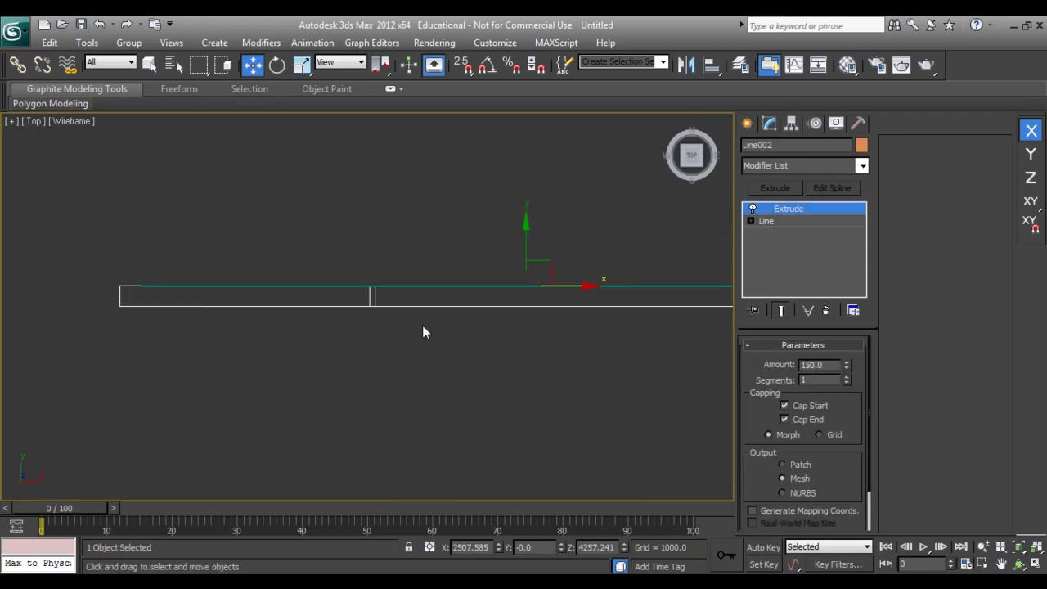
pyautogui.press('p')
pyautogui.keyDown('alt'); pyautogui.moveTo(435, 374); pyautogui.dragTo(468, 367, button='middle'); pyautogui.keyUp('alt')
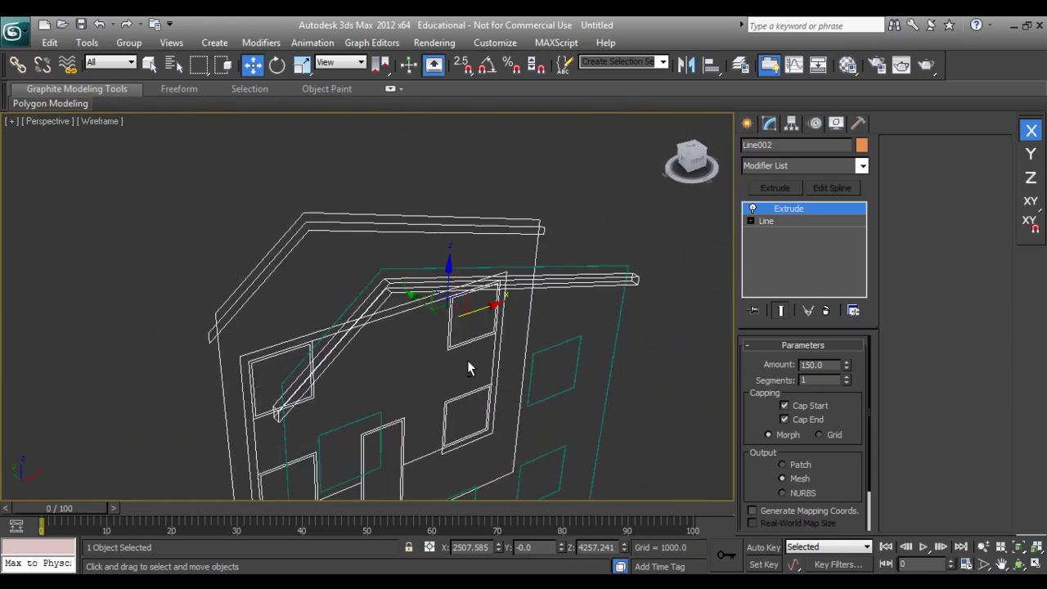
# Rename Line002 to 'Roof' and the facade object Line001 to 'Wall'.
pyautogui.click(780, 144)
pyautogui.write('Roof')
pyautogui.click(582, 335)
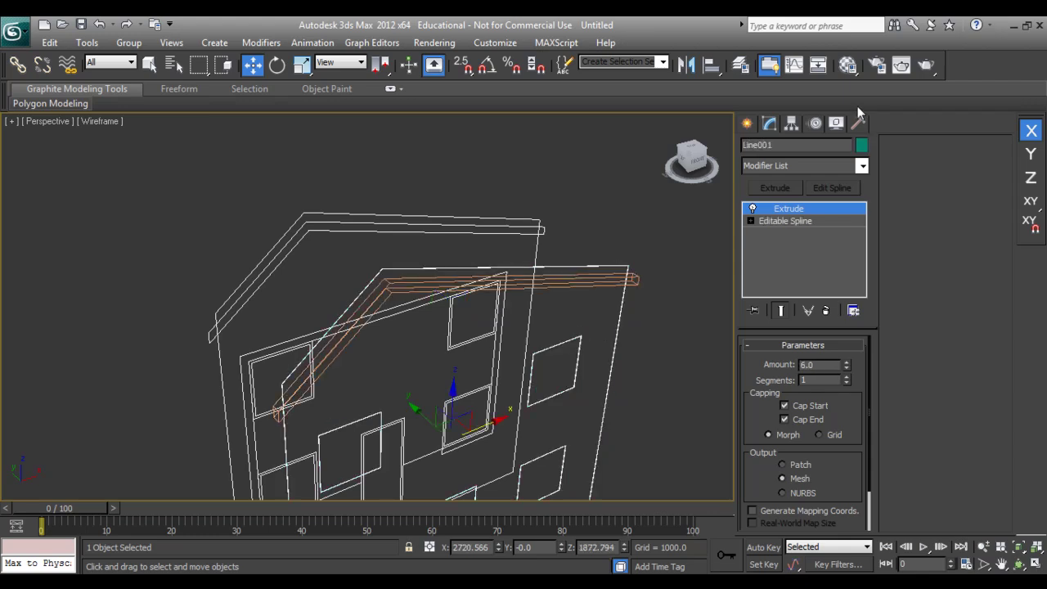
pyautogui.click(789, 147)
pyautogui.write('Wall')
pyautogui.scroll(-3, 487, 322)
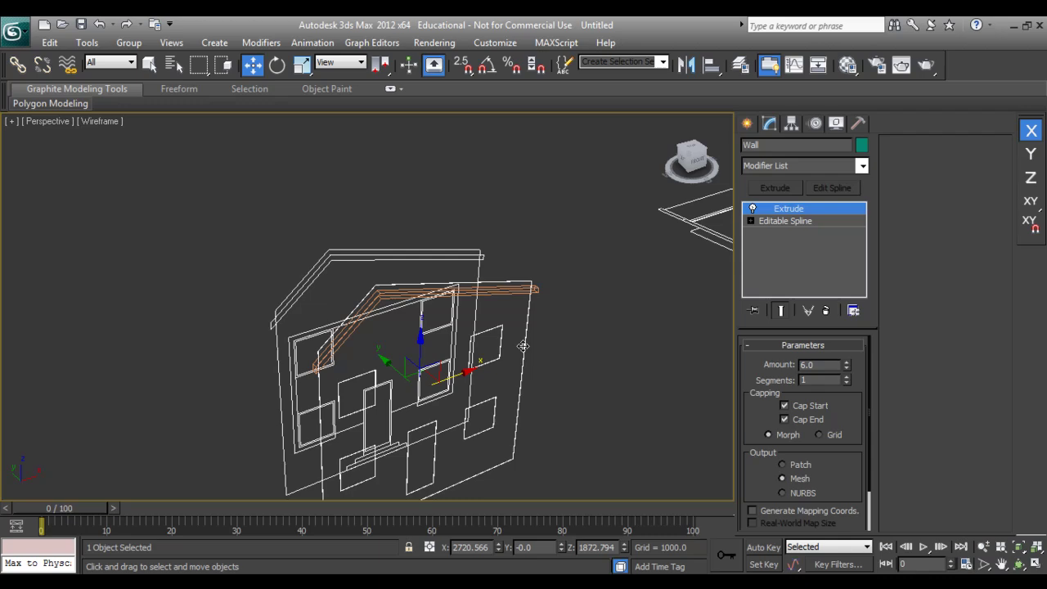
pyautogui.scroll(-3, 523, 347)
pyautogui.press('super')
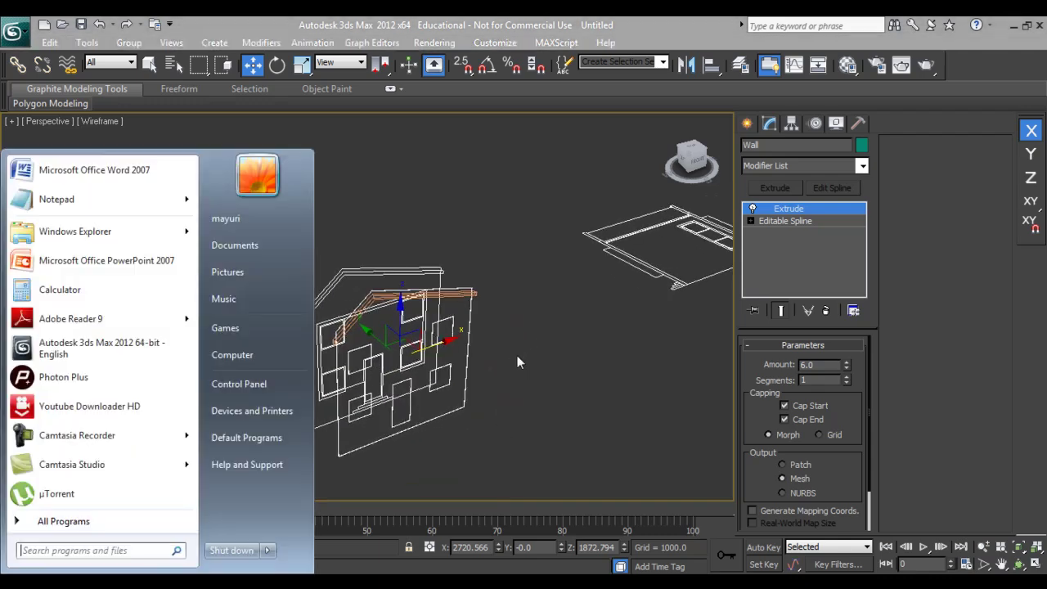
# Orbit around the facade and switch the viewport to Realistic shading.
pyautogui.press('Escape')
pyautogui.moveTo(531, 340)
pyautogui.keyDown('alt'); pyautogui.mouseDown(button='middle')
pyautogui.moveTo(498, 376)
pyautogui.moveTo(513, 322)
pyautogui.moveTo(540, 320)
pyautogui.moveTo(552, 300)
pyautogui.moveTo(593, 357)
pyautogui.mouseUp(button='middle'); pyautogui.keyUp('alt')
pyautogui.scroll(3, 498, 375)
pyautogui.press('F3')
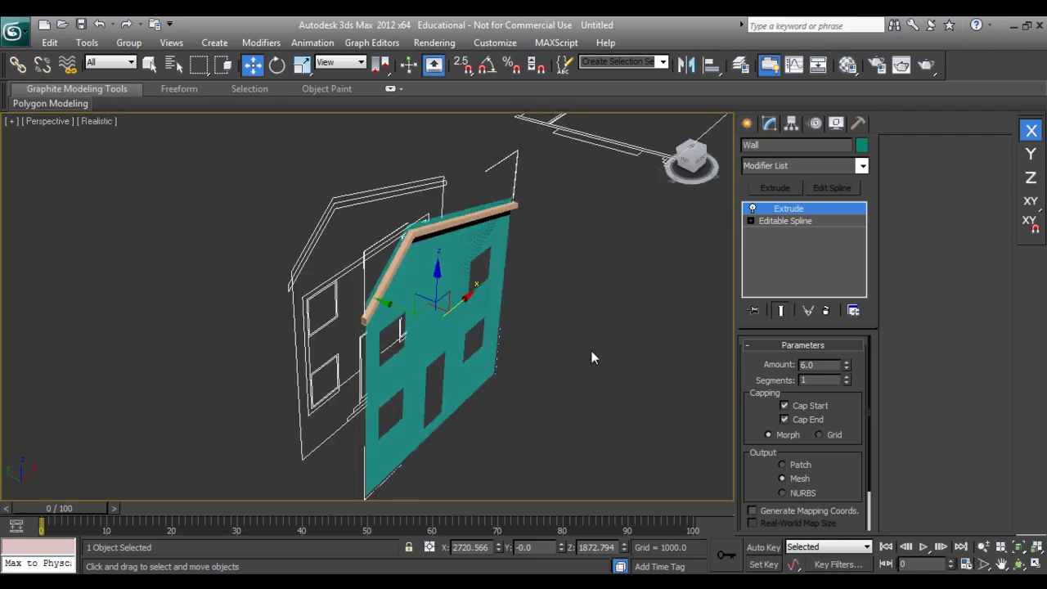
# Set the Wall's Extrude Amount to 50 and orbit to a near-front view of it.
pyautogui.click(577, 342)
pyautogui.click(486, 294)
pyautogui.doubleClick(816, 363)
pyautogui.write('5')
pyautogui.press('Return')
pyautogui.write('50')
pyautogui.press('Return')
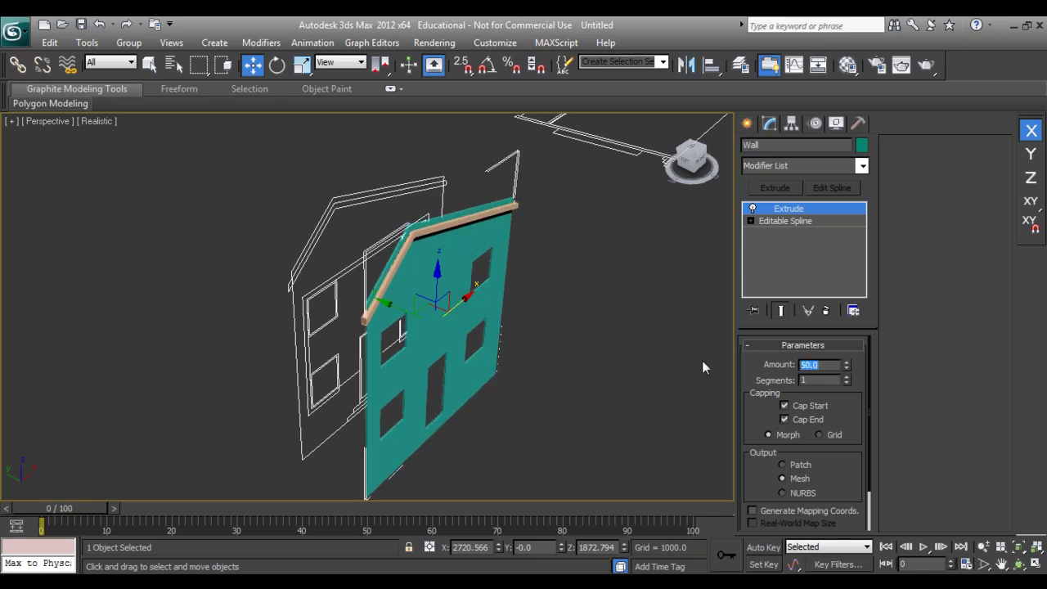
pyautogui.keyDown('alt'); pyautogui.moveTo(506, 309); pyautogui.dragTo(497, 311, button='middle'); pyautogui.keyUp('alt')
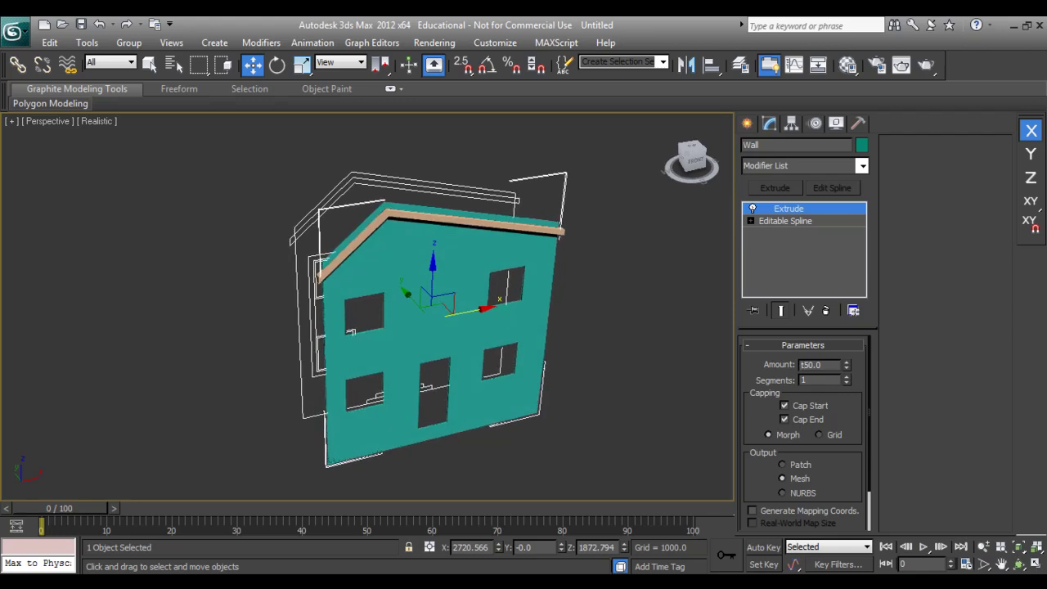
pyautogui.click(748, 124)
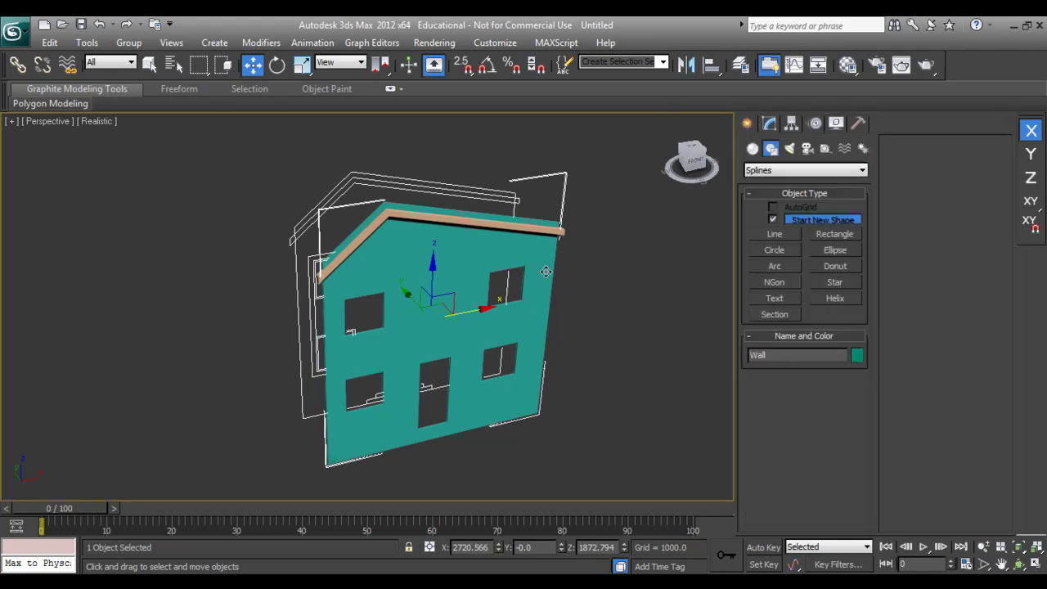
# In Top view, move the floor plan up along Y until it meets the elevation lines.
pyautogui.press('t')
pyautogui.scroll(-10, 532, 340)
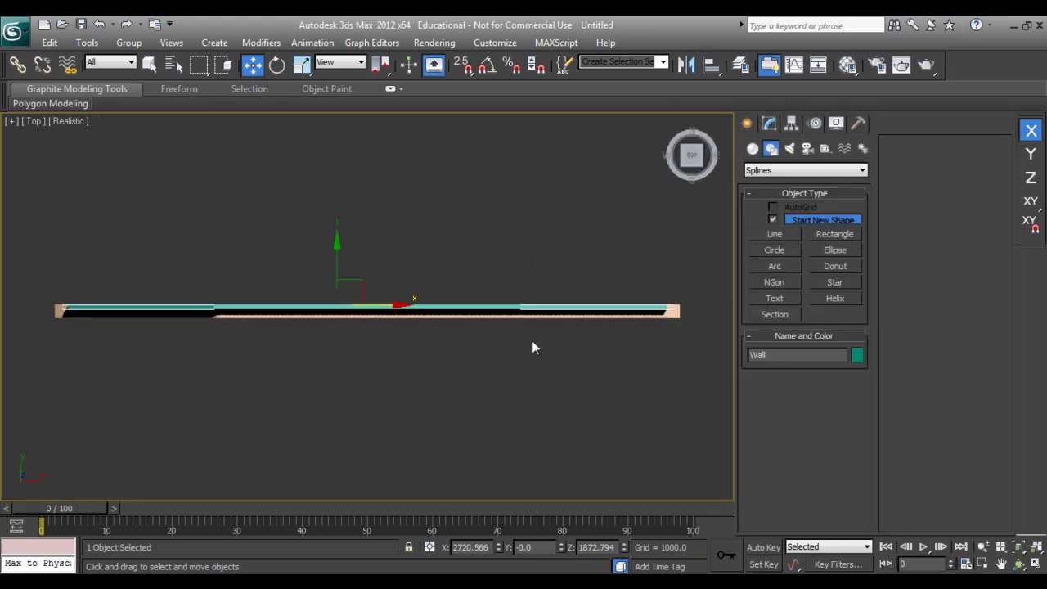
pyautogui.moveTo(507, 379); pyautogui.dragTo(505, 332, button='middle')
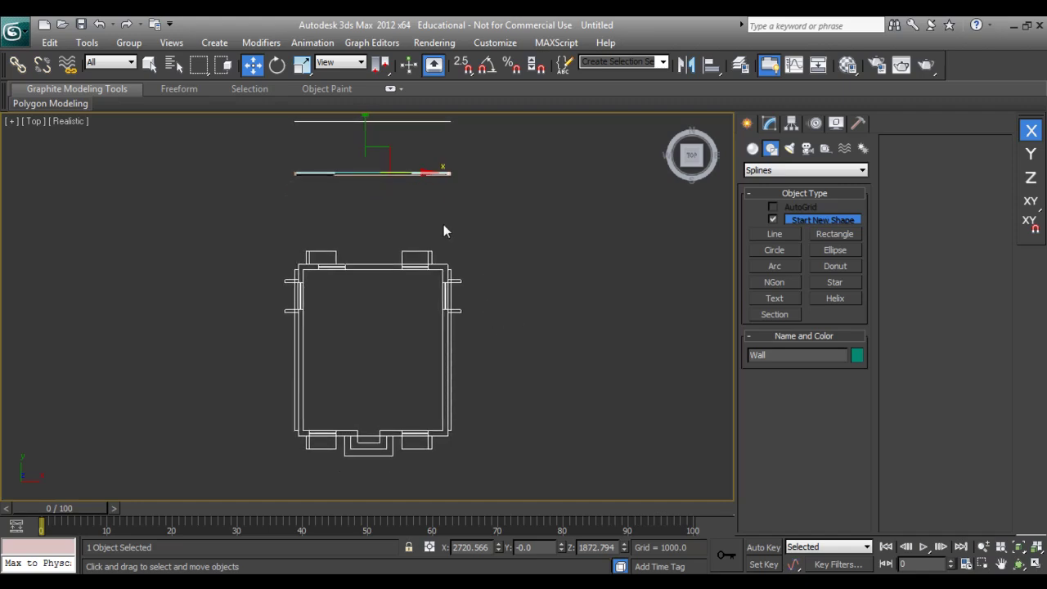
pyautogui.moveTo(455, 200); pyautogui.dragTo(273, 155)
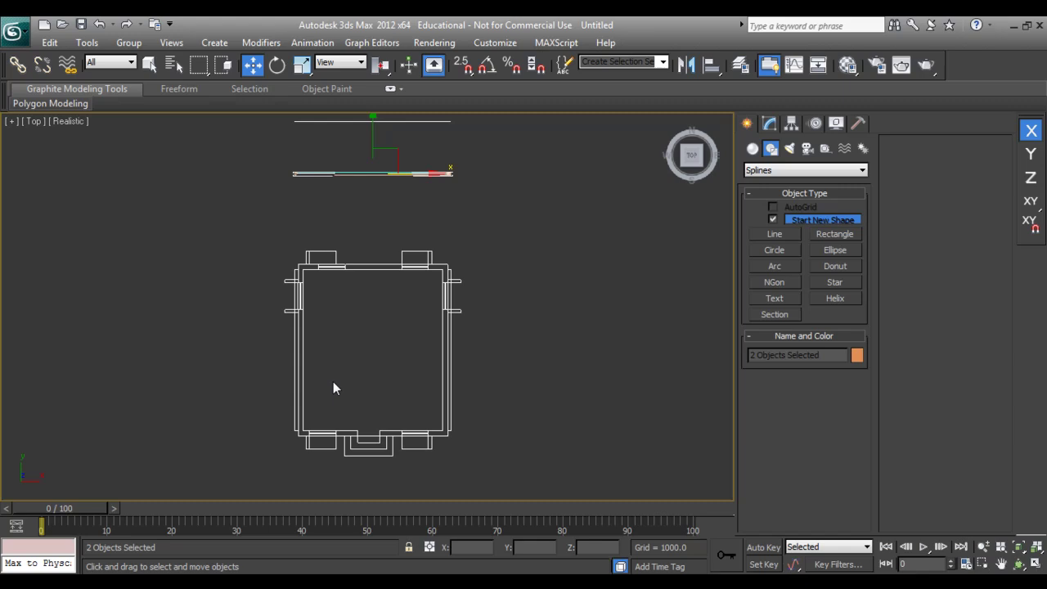
pyautogui.click(356, 442)
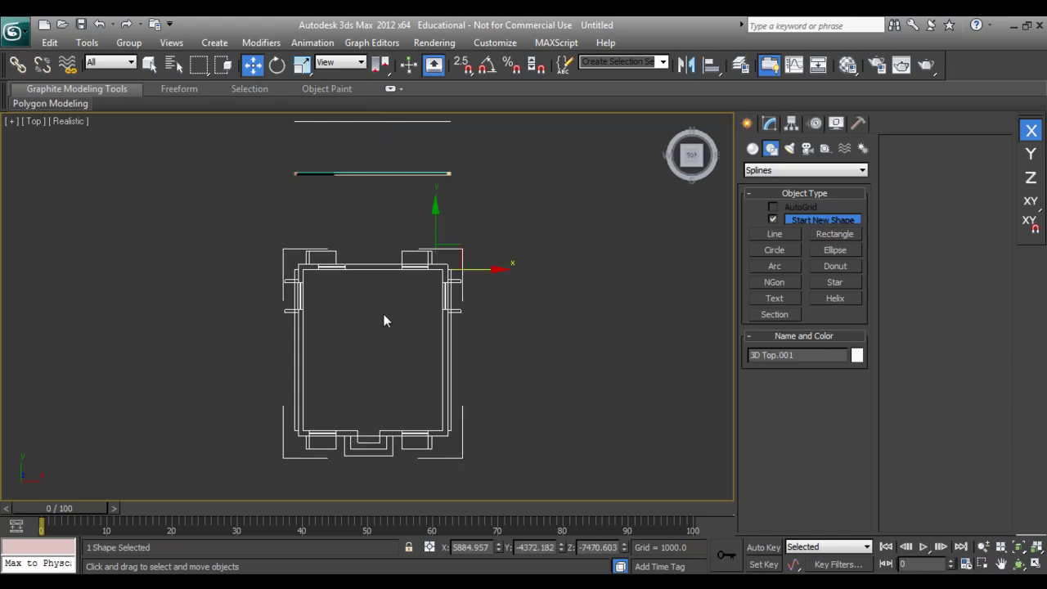
pyautogui.moveTo(383, 321); pyautogui.dragTo(390, 422, button='middle')
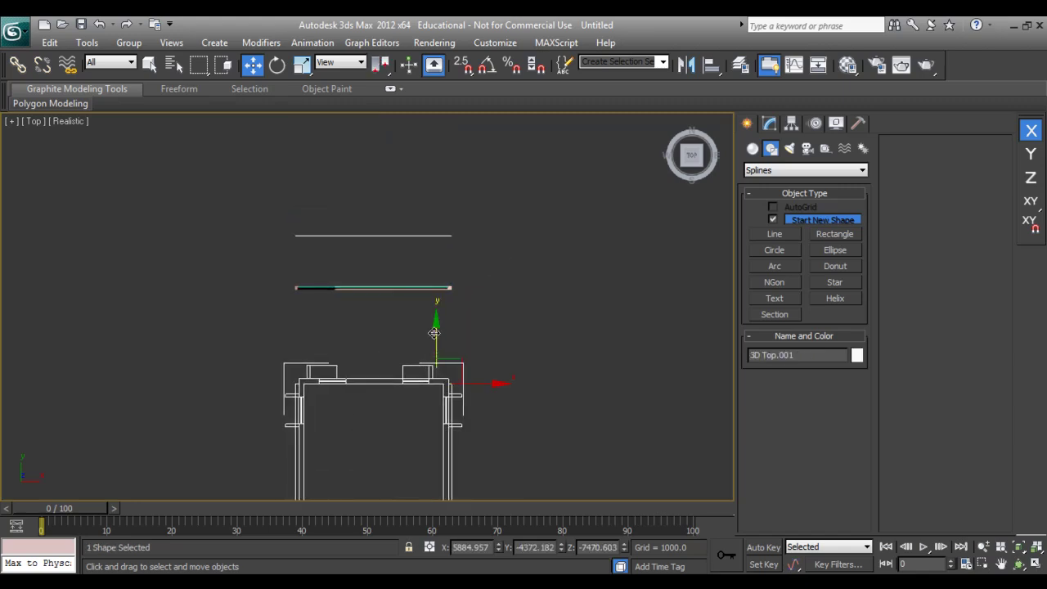
pyautogui.moveTo(433, 333); pyautogui.dragTo(414, 102)
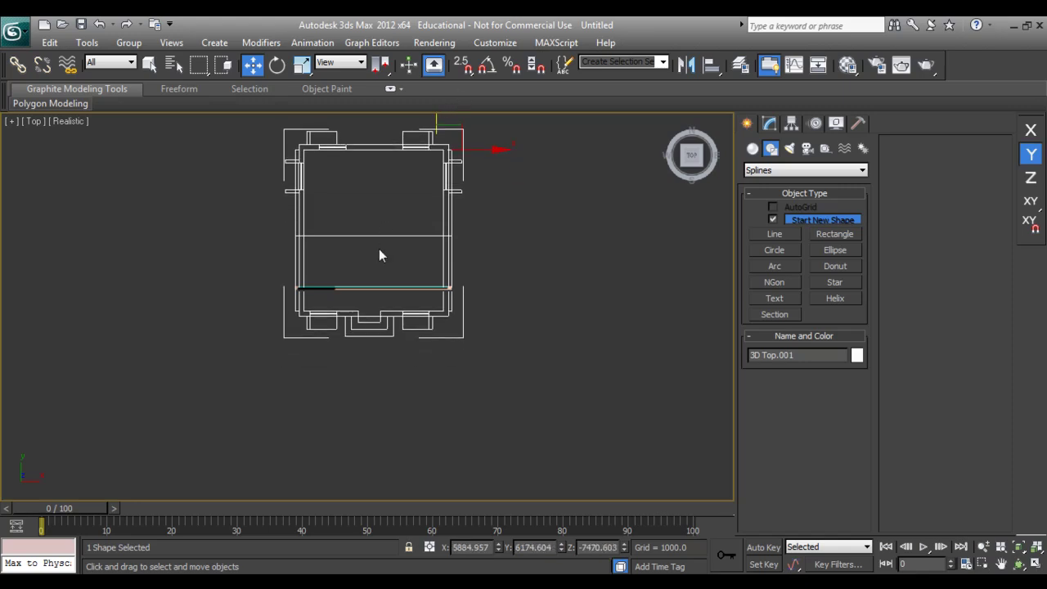
pyautogui.scroll(10, 352, 311)
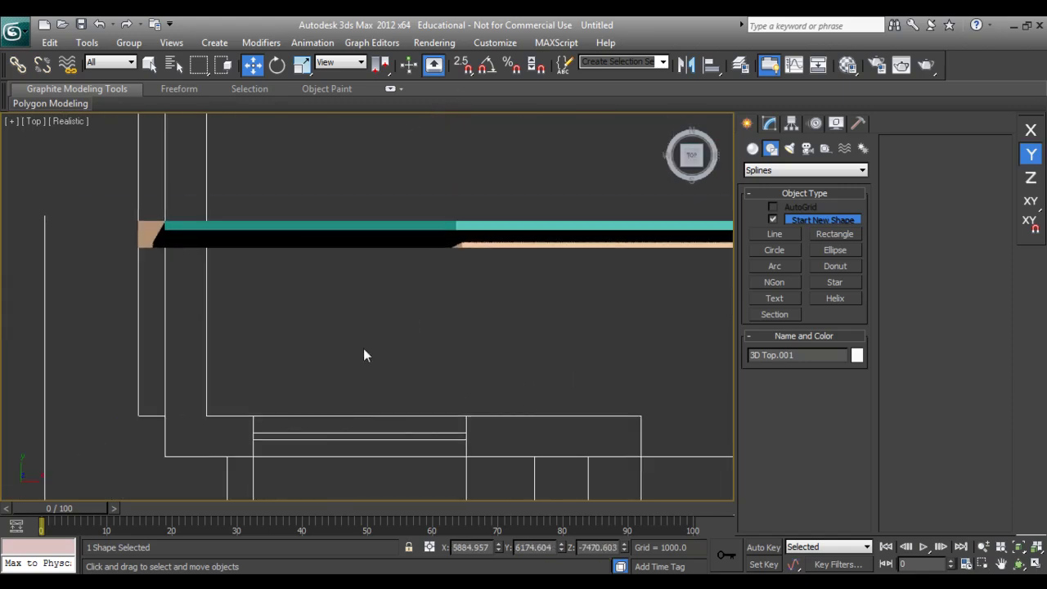
pyautogui.moveTo(357, 367); pyautogui.dragTo(177, 275, button='middle')
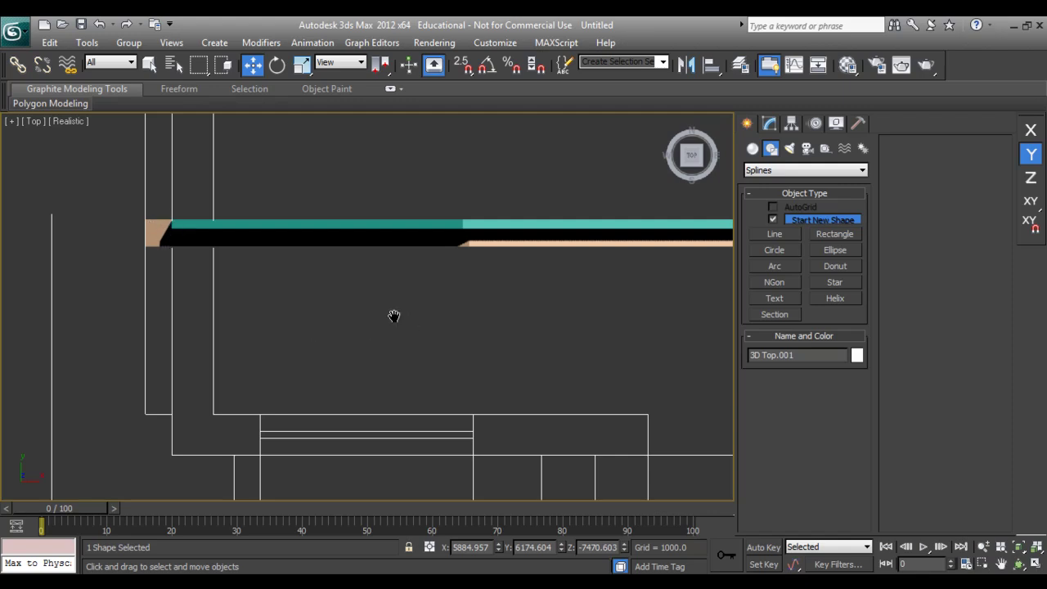
pyautogui.moveTo(395, 316); pyautogui.dragTo(356, 314, button='middle')
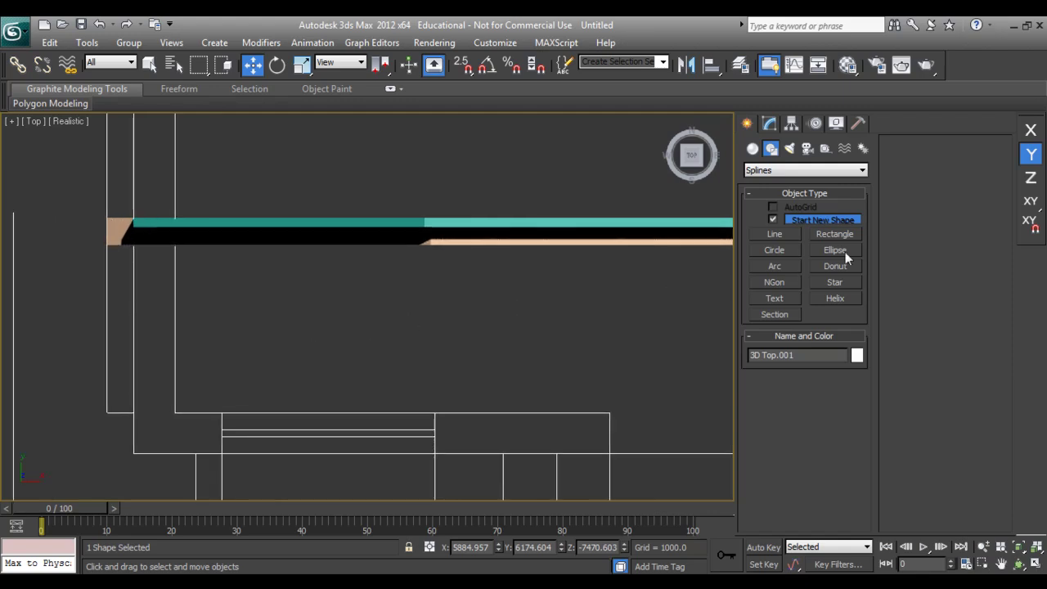
pyautogui.click(834, 233)
pyautogui.moveTo(351, 311); pyautogui.dragTo(336, 218, button='middle')
pyautogui.press('s')
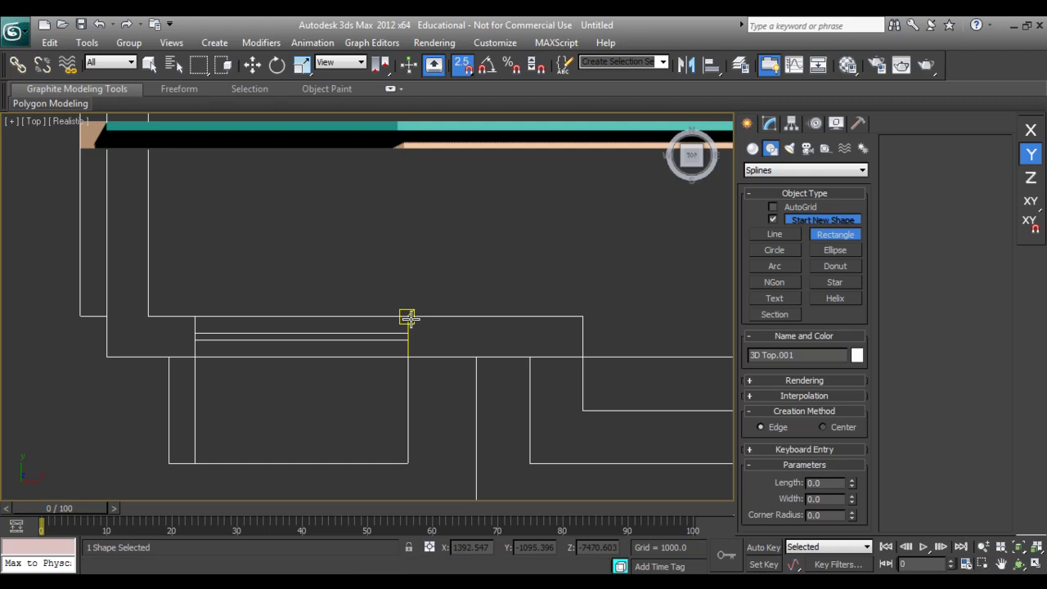
pyautogui.moveTo(407, 317); pyautogui.dragTo(582, 355)
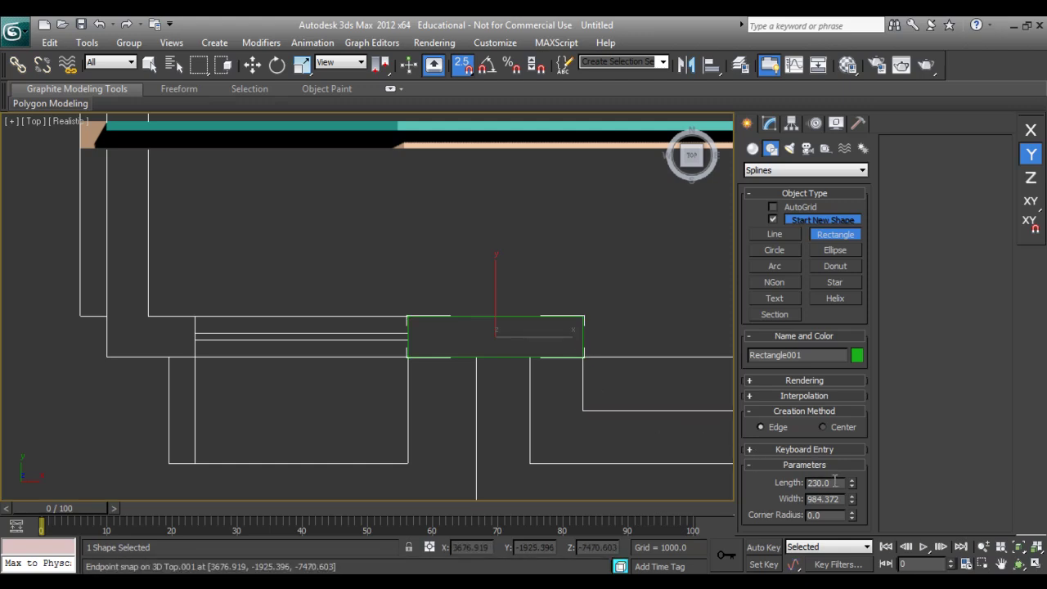
pyautogui.rightClick(591, 397)
pyautogui.press('Delete')
pyautogui.moveTo(499, 116)
pyautogui.mouseDown(button='middle')
pyautogui.moveTo(439, 207)
pyautogui.moveTo(429, 272)
pyautogui.mouseUp(button='middle')
pyautogui.scroll(-4, 439, 207)
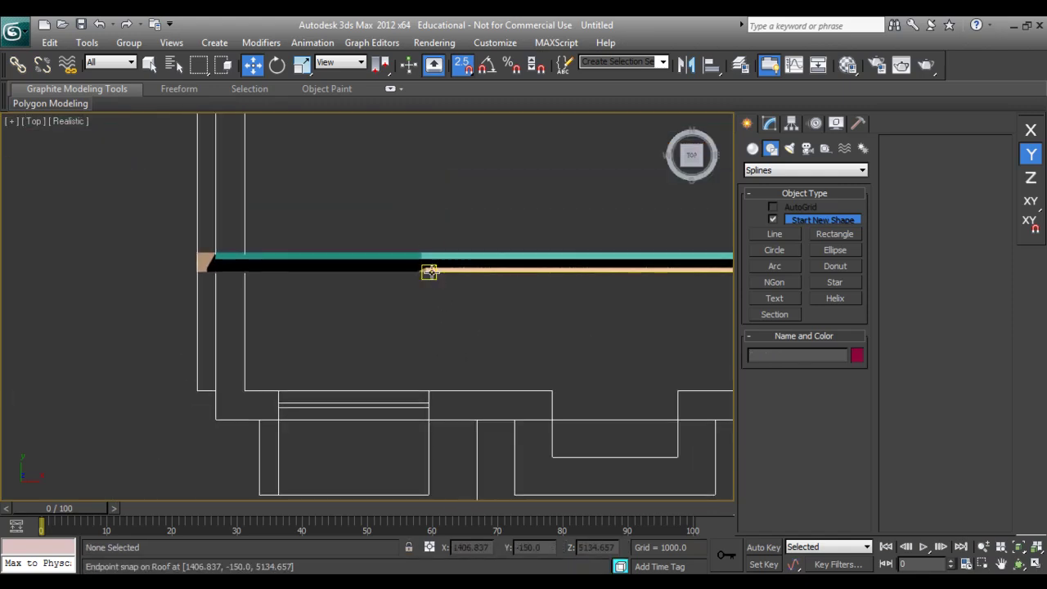
pyautogui.press('s')
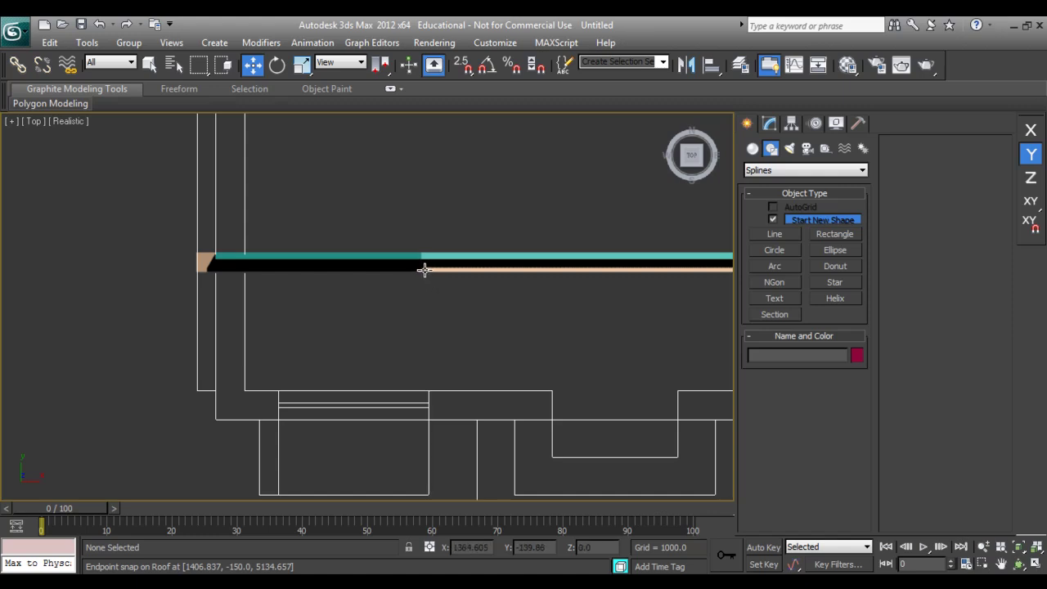
# Select the Wall and change its Extrude Amount from 50 to 230.
pyautogui.click(424, 270)
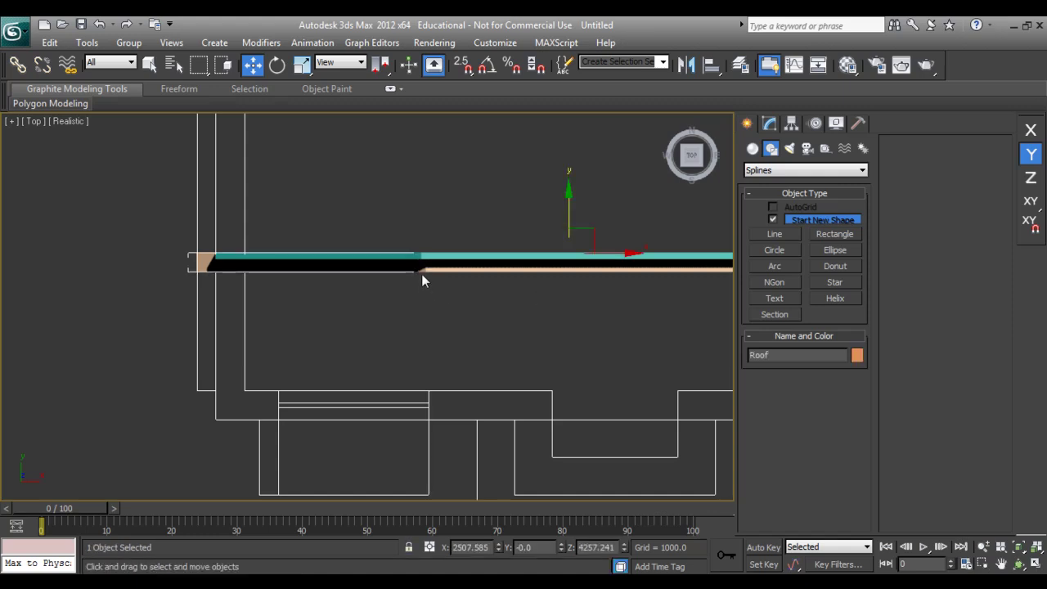
pyautogui.click(419, 255)
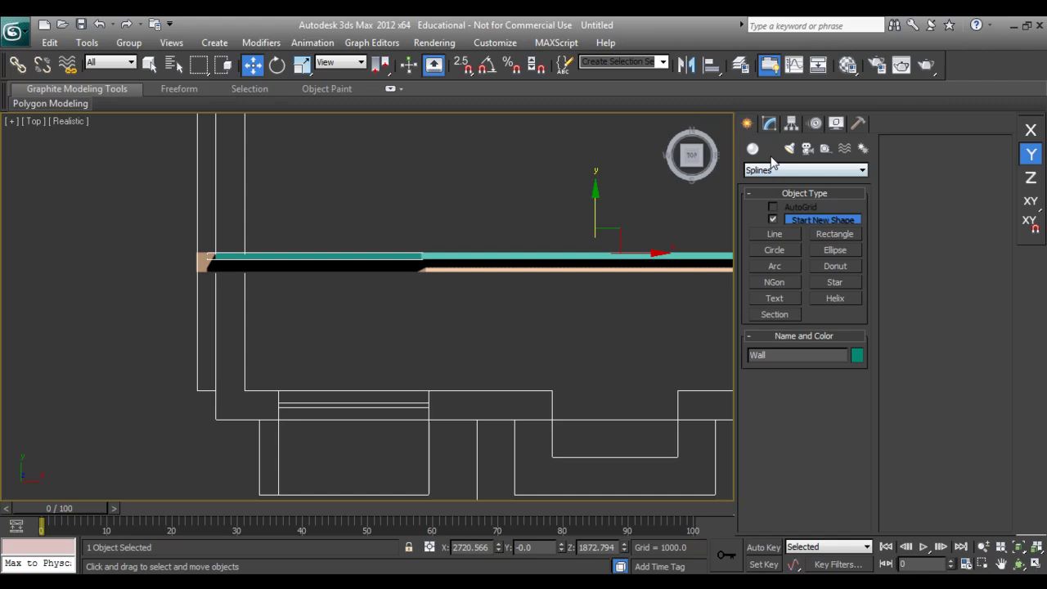
pyautogui.click(770, 124)
pyautogui.doubleClick(821, 364)
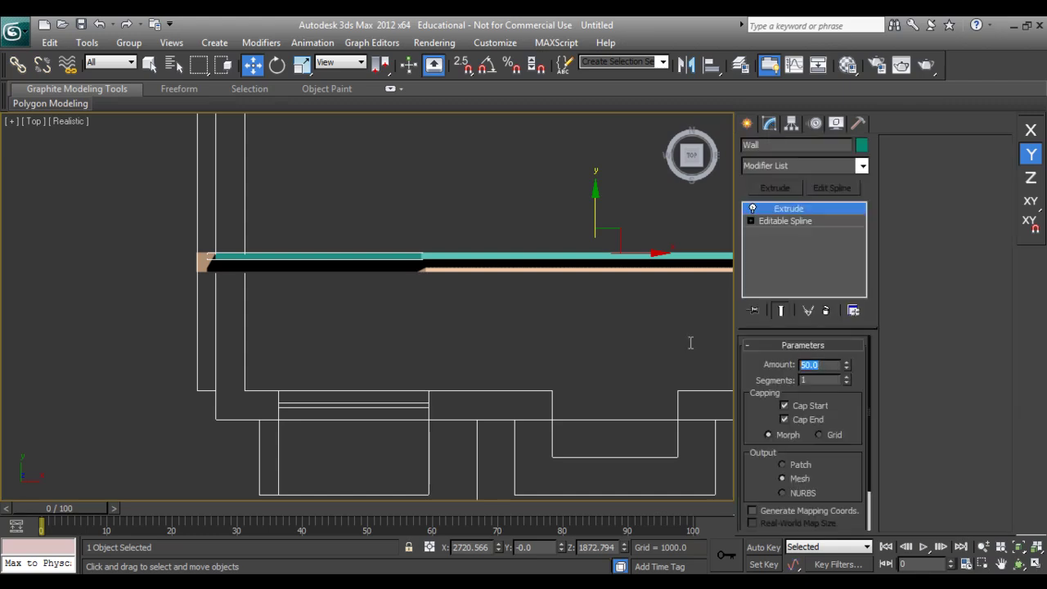
pyautogui.write('230')
pyautogui.press('Return')
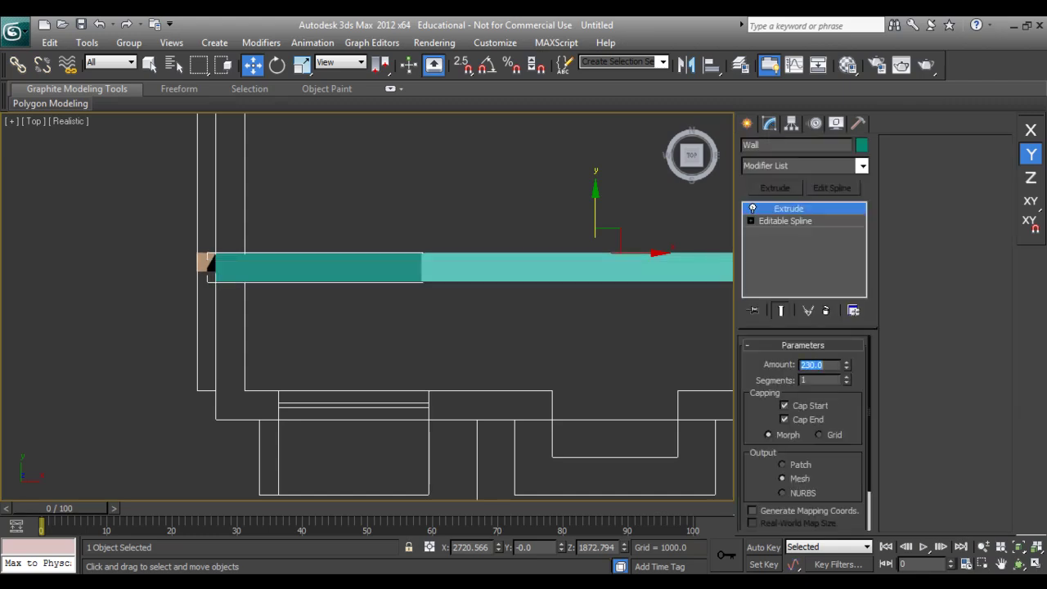
pyautogui.click(749, 123)
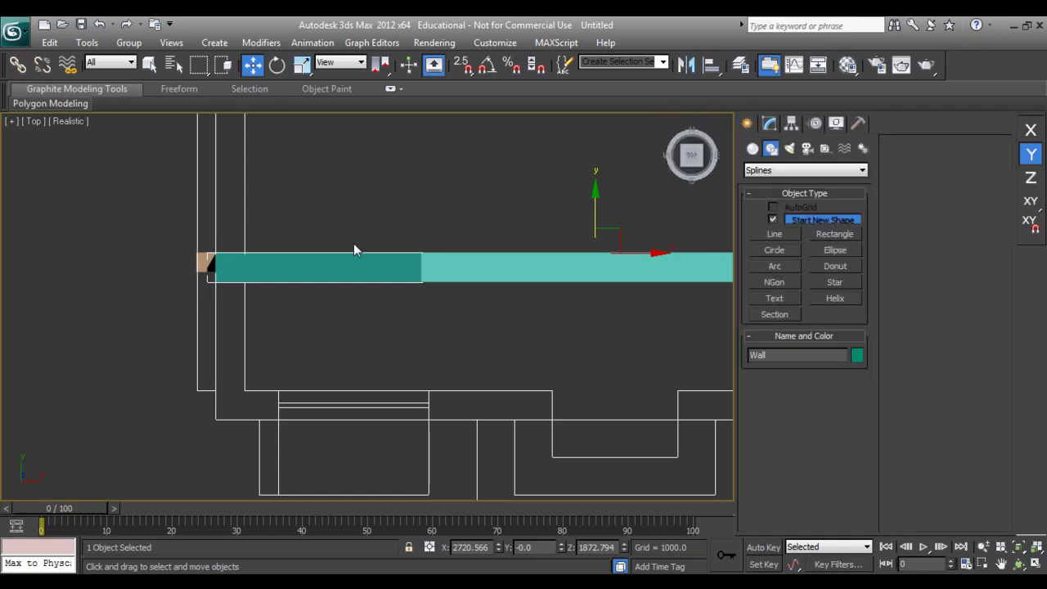
# With endpoint snapping on, move the floor plan so its corner snaps to the Wall's end.
pyautogui.click(283, 369)
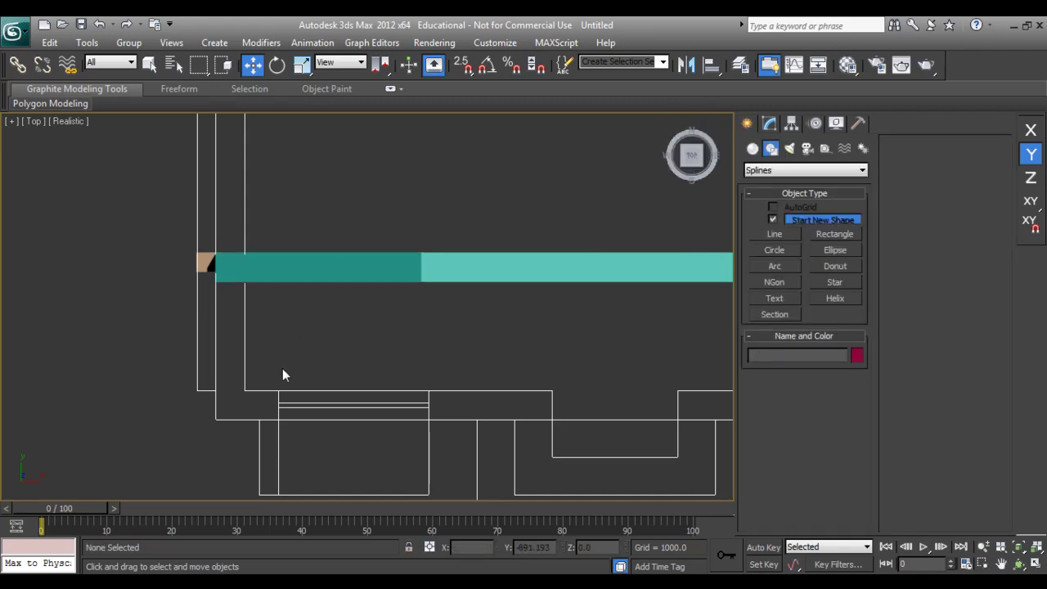
pyautogui.click(216, 420)
pyautogui.scroll(-3, 224, 421)
pyautogui.scroll(2, 348, 400)
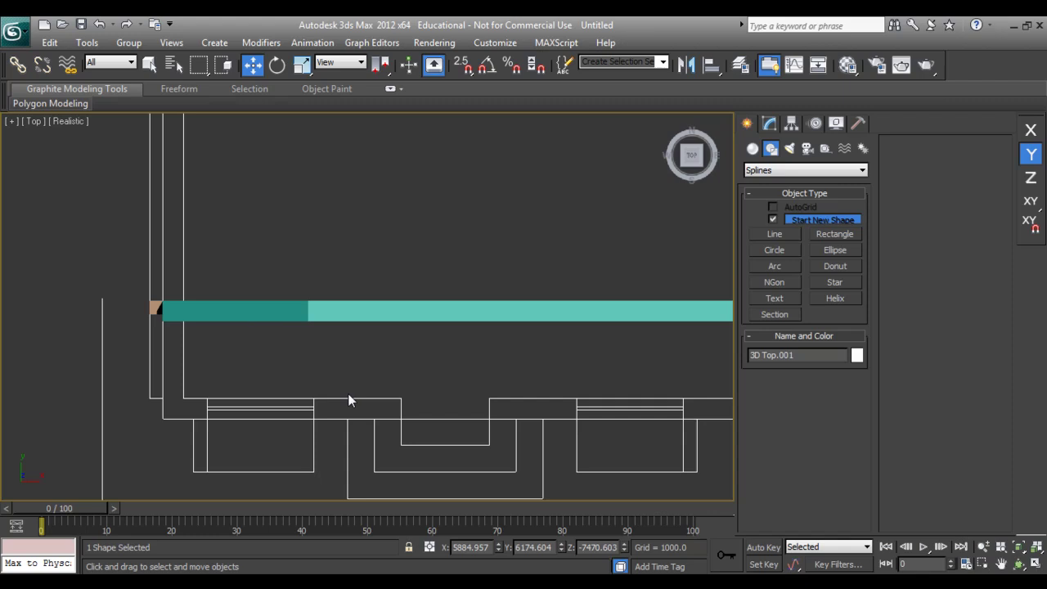
pyautogui.scroll(-2, 234, 423)
pyautogui.moveTo(232, 427); pyautogui.dragTo(245, 396, button='middle')
pyautogui.press('s')
pyautogui.moveTo(231, 375); pyautogui.dragTo(242, 324)
pyautogui.scroll(6, 235, 340)
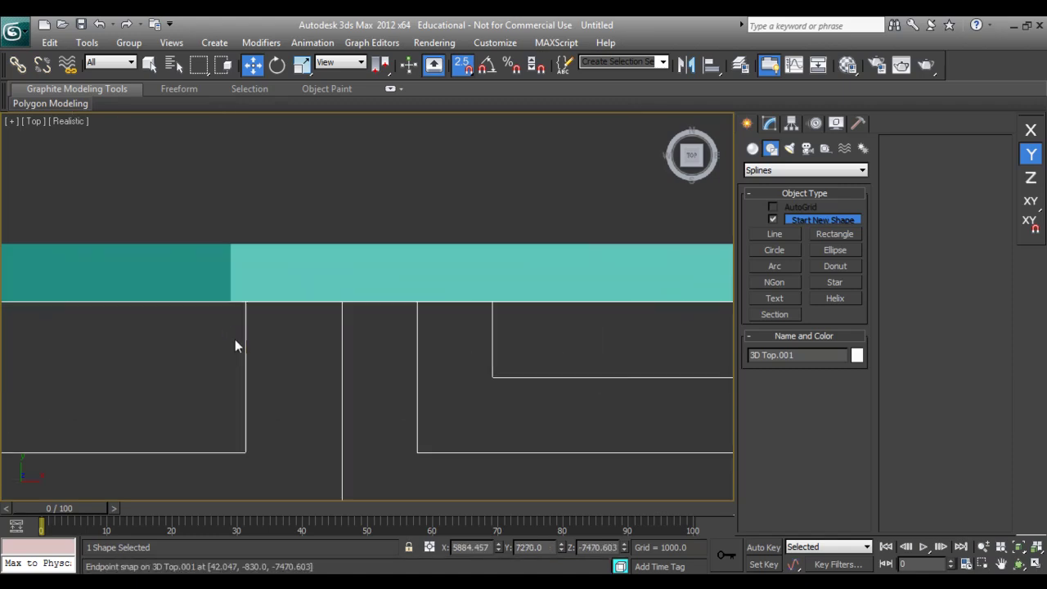
pyautogui.moveTo(234, 340); pyautogui.dragTo(362, 385, button='middle')
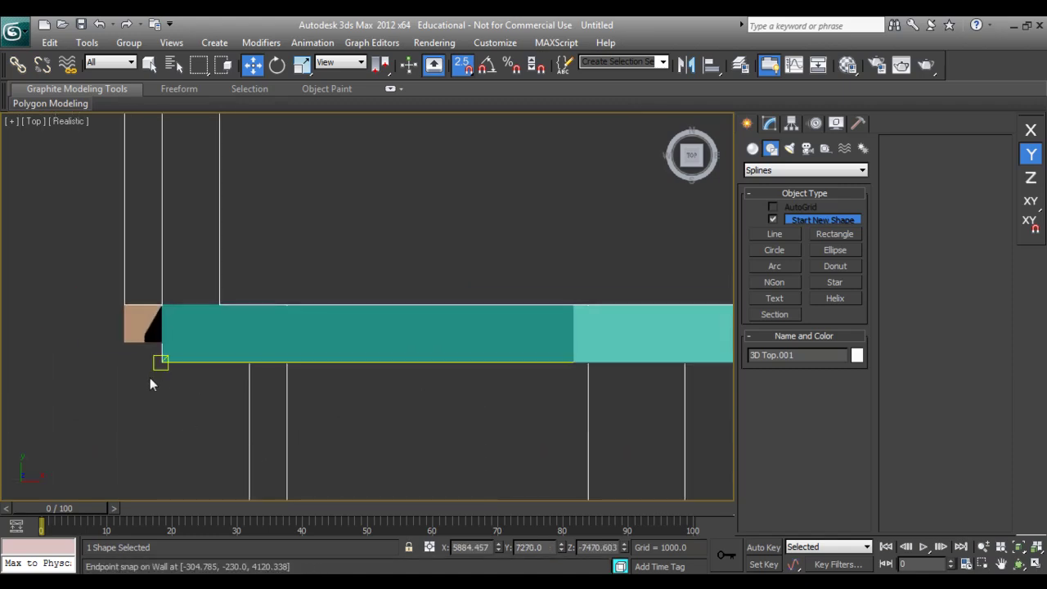
pyautogui.moveTo(168, 397); pyautogui.dragTo(185, 442, button='middle')
pyautogui.scroll(-3, 183, 448)
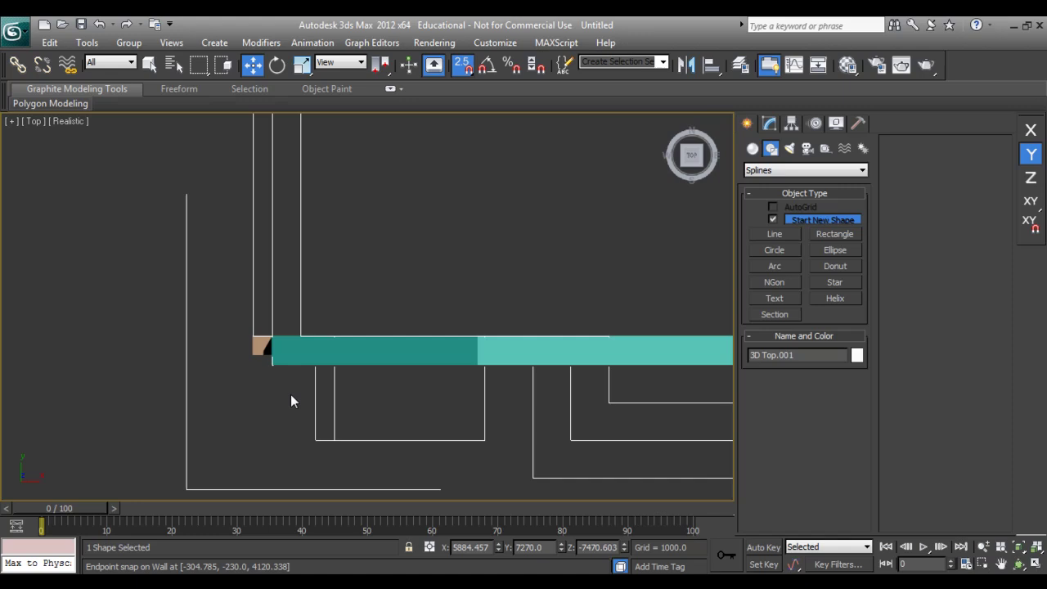
# Turn snapping off and select the Roof.
pyautogui.press('s')
pyautogui.moveTo(374, 339)
pyautogui.mouseDown(button='middle')
pyautogui.moveTo(360, 397)
pyautogui.moveTo(323, 412)
pyautogui.mouseUp(button='middle')
pyautogui.click(271, 434)
pyautogui.scroll(-3, 336, 401)
# Drag the Roof up along Y to about 1130, then pan to check its placement.
pyautogui.scroll(-2, 401, 373)
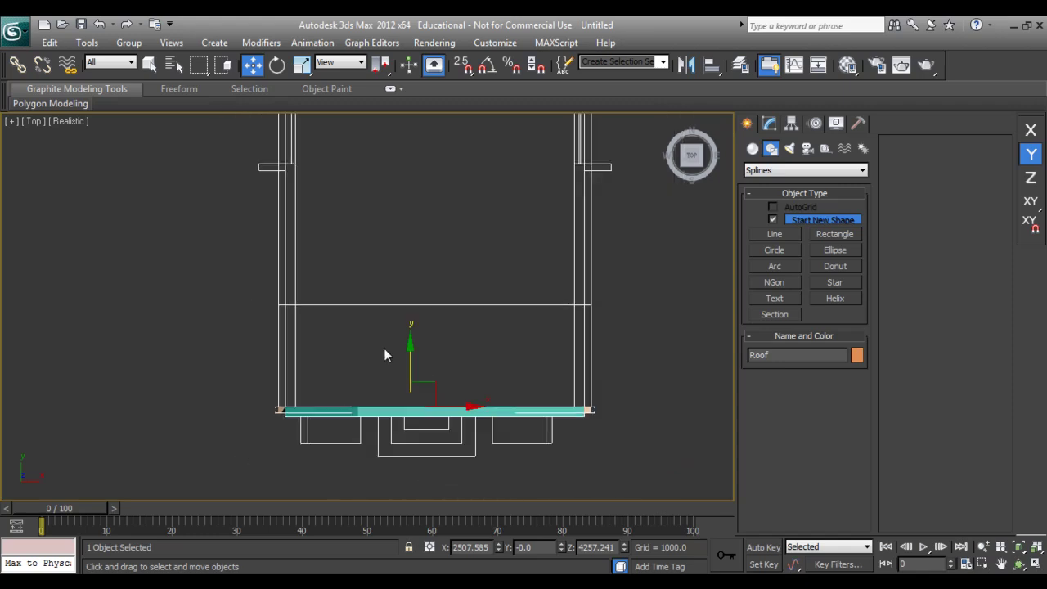
pyautogui.moveTo(384, 348); pyautogui.dragTo(383, 397, button='middle')
pyautogui.keyDown('shift'); pyautogui.moveTo(407, 437); pyautogui.dragTo(404, 387); pyautogui.keyUp('shift')
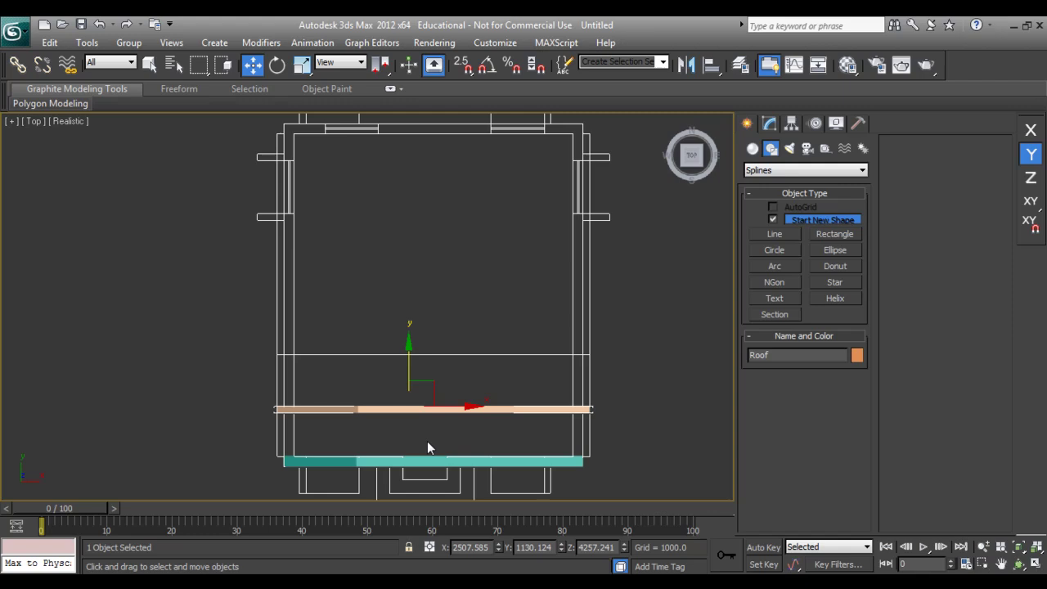
pyautogui.scroll(-3, 427, 441)
pyautogui.scroll(4, 444, 428)
pyautogui.scroll(-2, 435, 407)
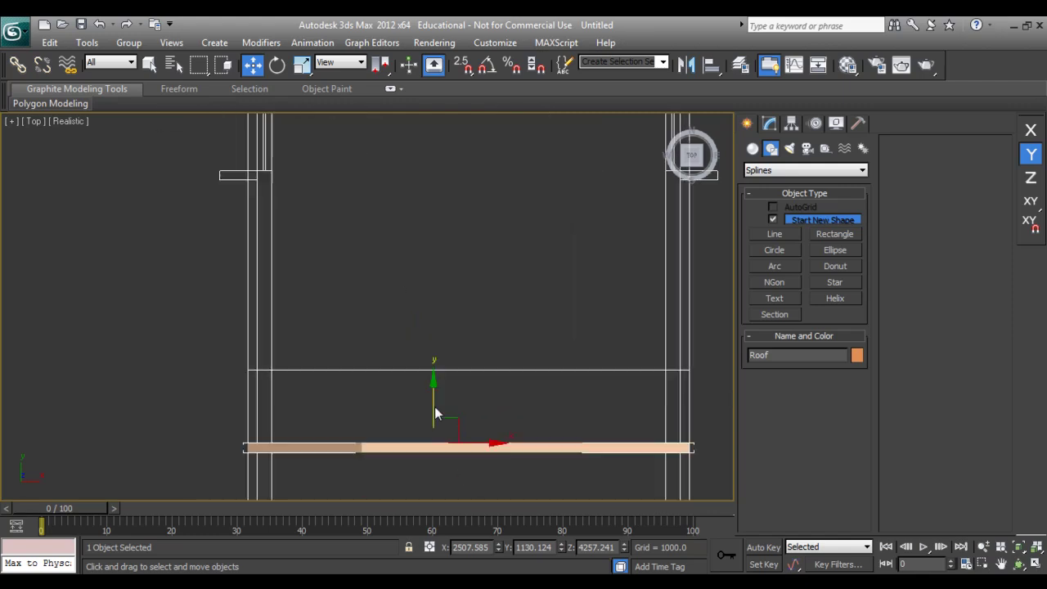
pyautogui.scroll(-1, 464, 342)
pyautogui.moveTo(464, 343); pyautogui.dragTo(463, 382, button='middle')
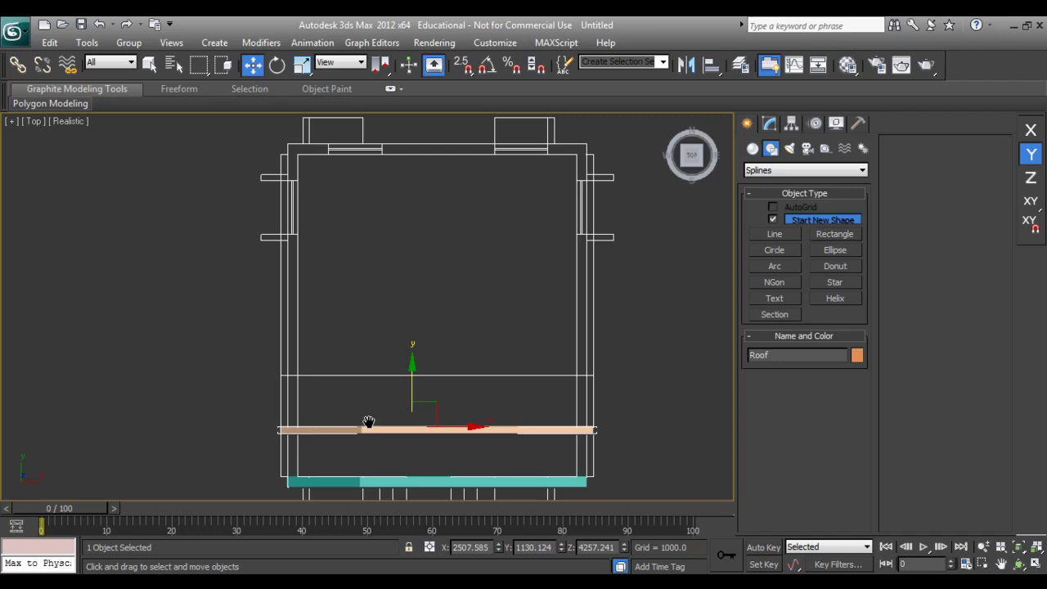
pyautogui.moveTo(367, 423); pyautogui.dragTo(335, 397, button='middle')
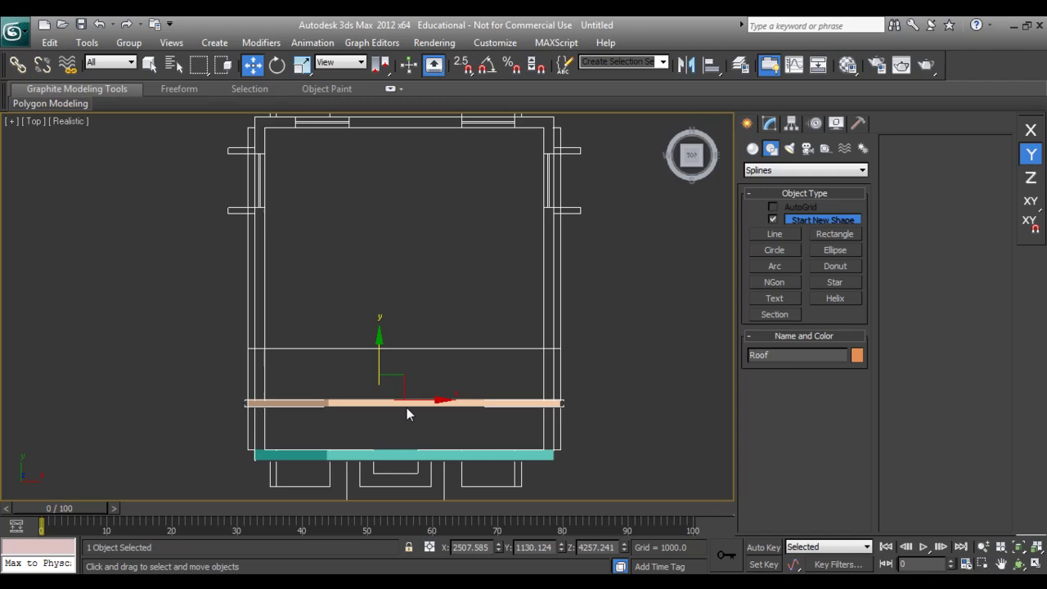